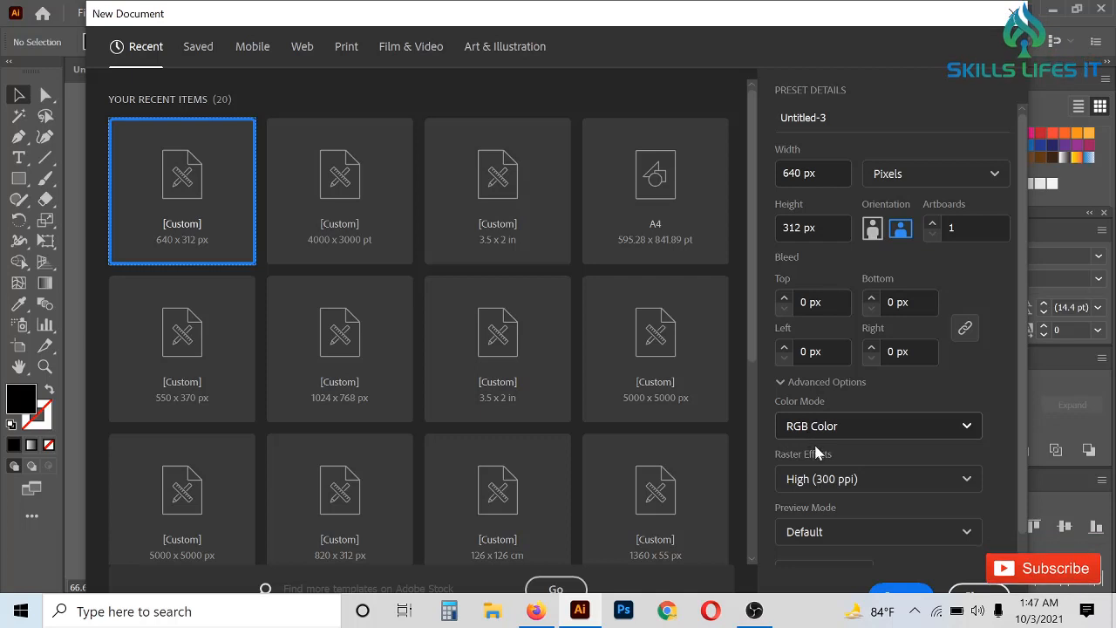
- Create a 640 × 312 px landscape document in RGB color with 300 ppi raster effects
{"action": "left_click", "coordinate": [885, 593]}
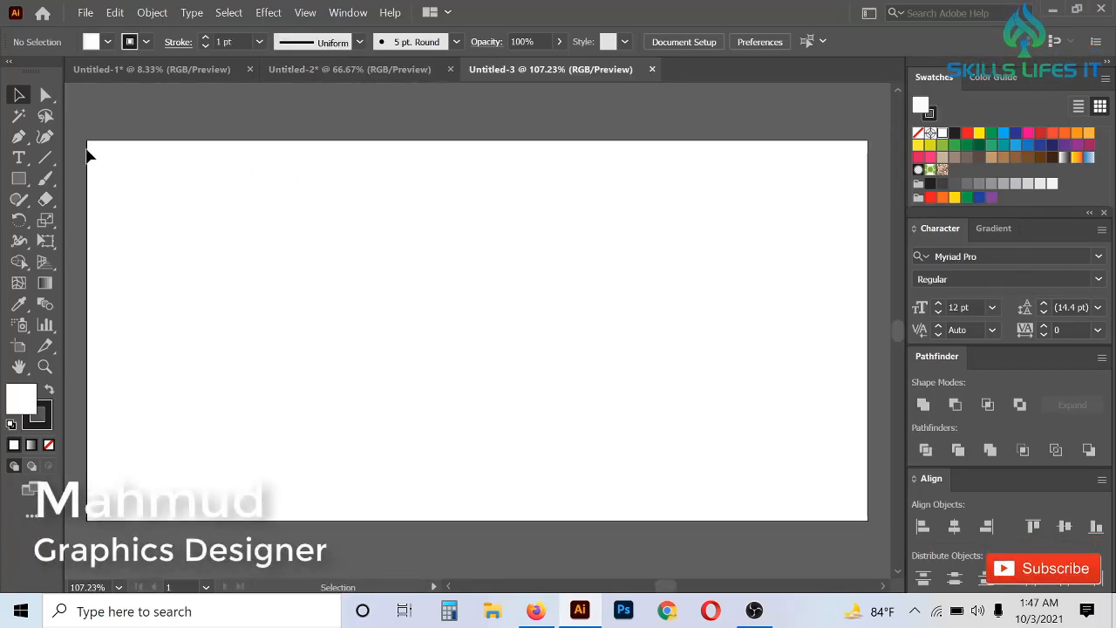
{"action": "left_click_drag", "start_coordinate": [88, 151], "coordinate": [867, 532]}
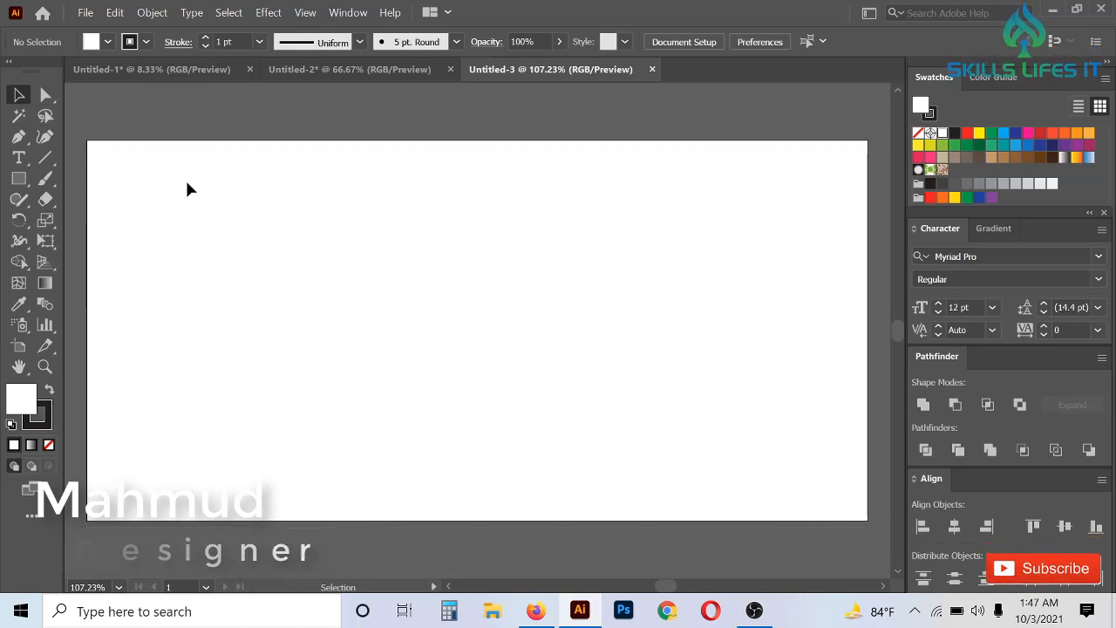
{"action": "left_click_drag", "start_coordinate": [88, 147], "coordinate": [875, 527]}
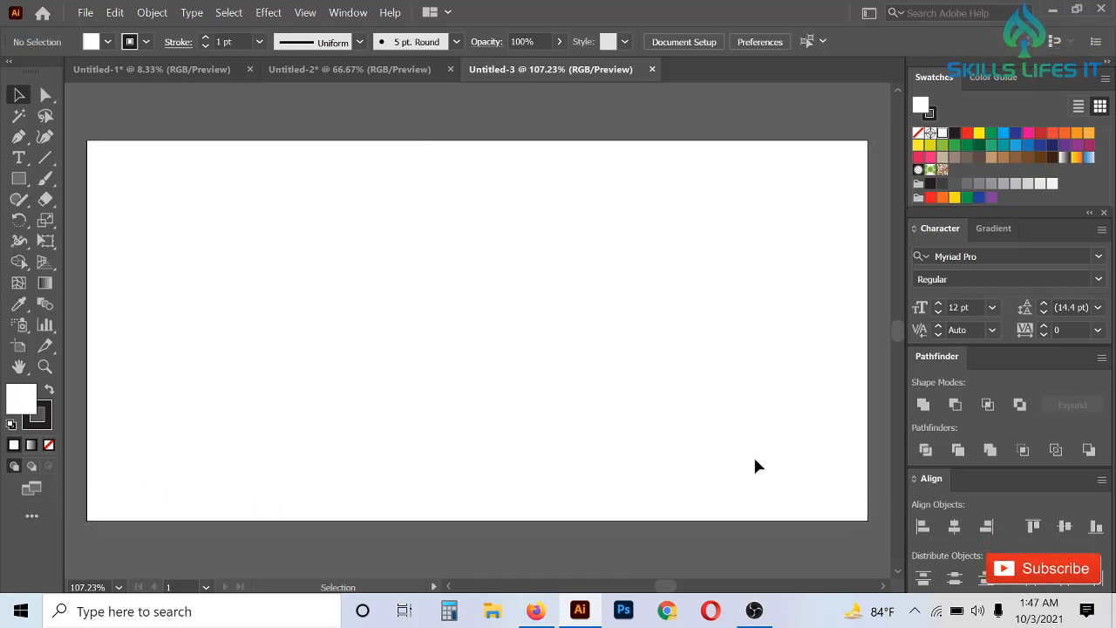
{"action": "key", "text": "ctrl+1"}
{"action": "scroll", "coordinate": [728, 447], "scroll_direction": "up", "scroll_amount": 2}
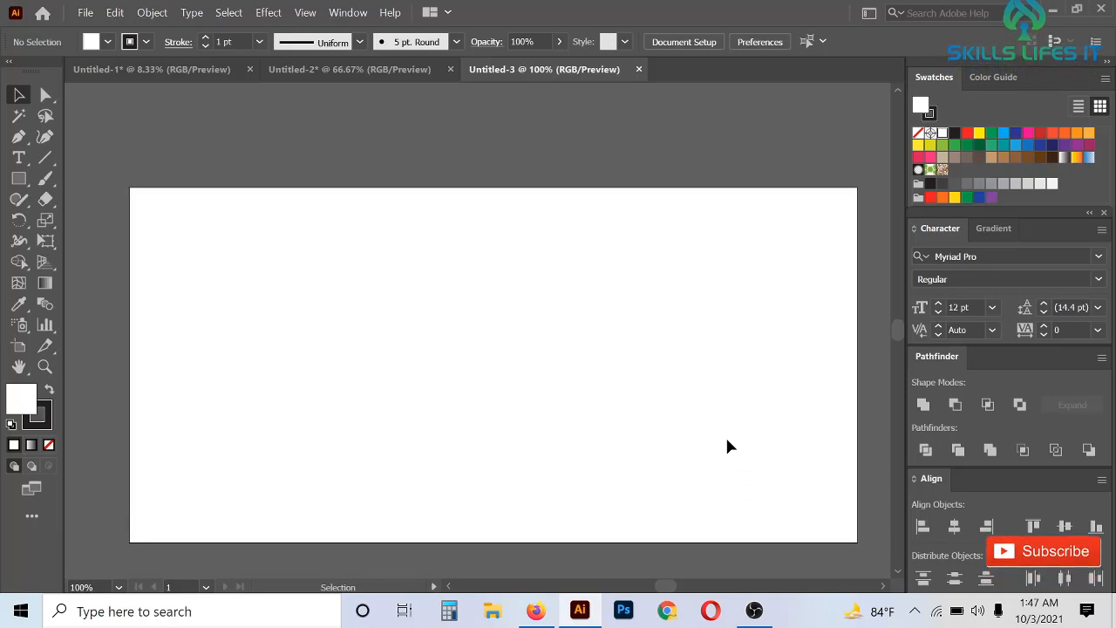
{"action": "scroll", "coordinate": [728, 446], "scroll_direction": "down", "scroll_amount": 1}
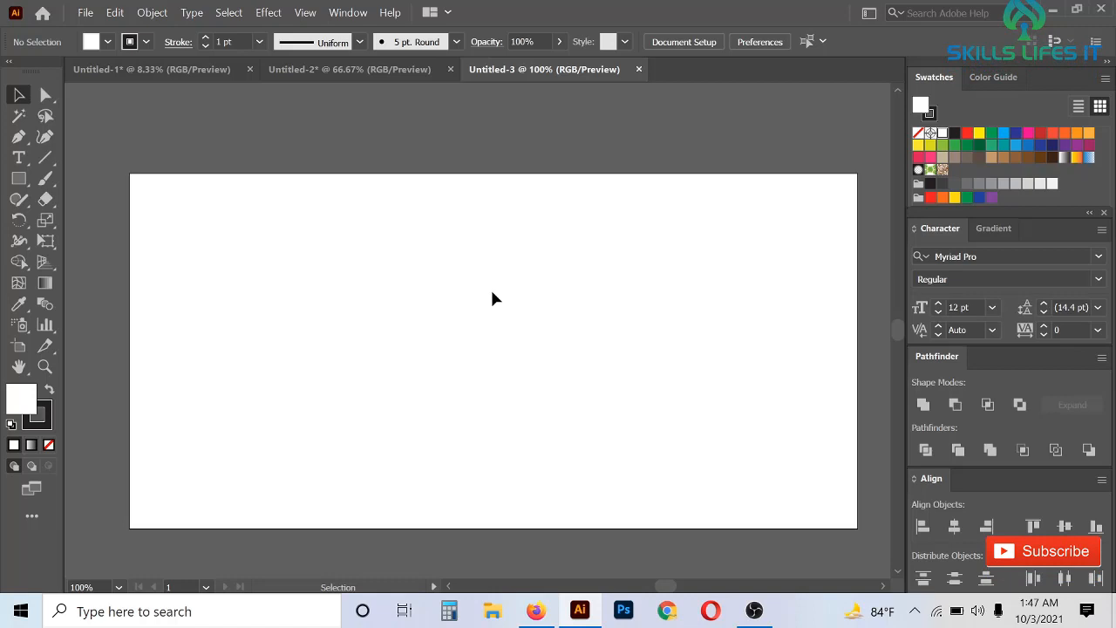
- Copy the circular travel logo and the agency tagline from Untitled-2 into Untitled-3 and scale them together to about 317 px wide
{"action": "left_click", "coordinate": [383, 66]}
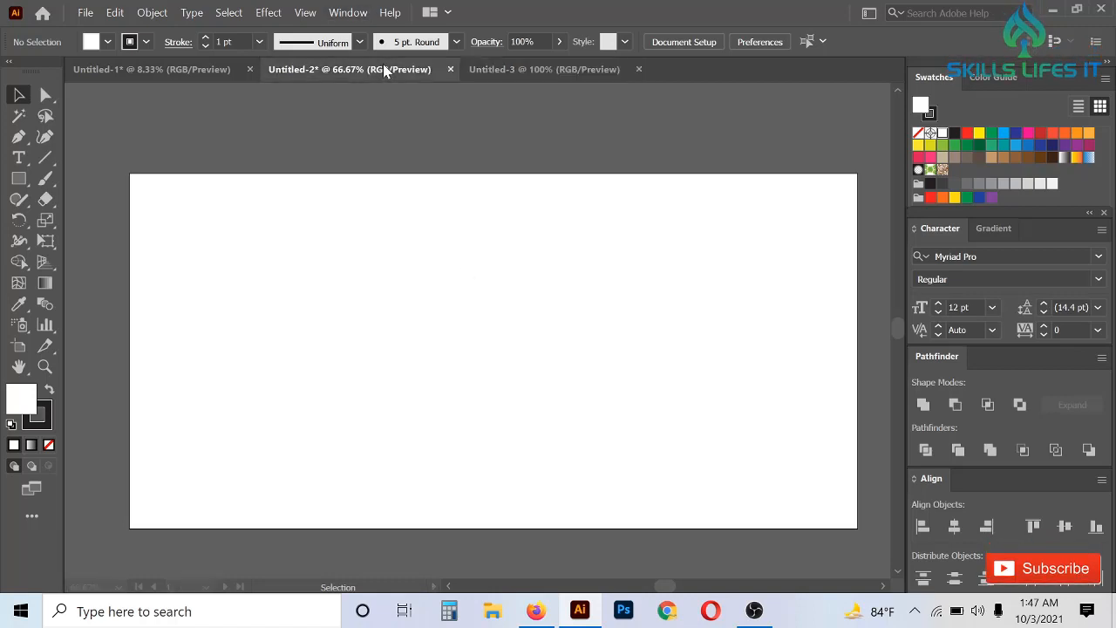
{"action": "left_click_drag", "start_coordinate": [546, 297], "coordinate": [608, 283]}
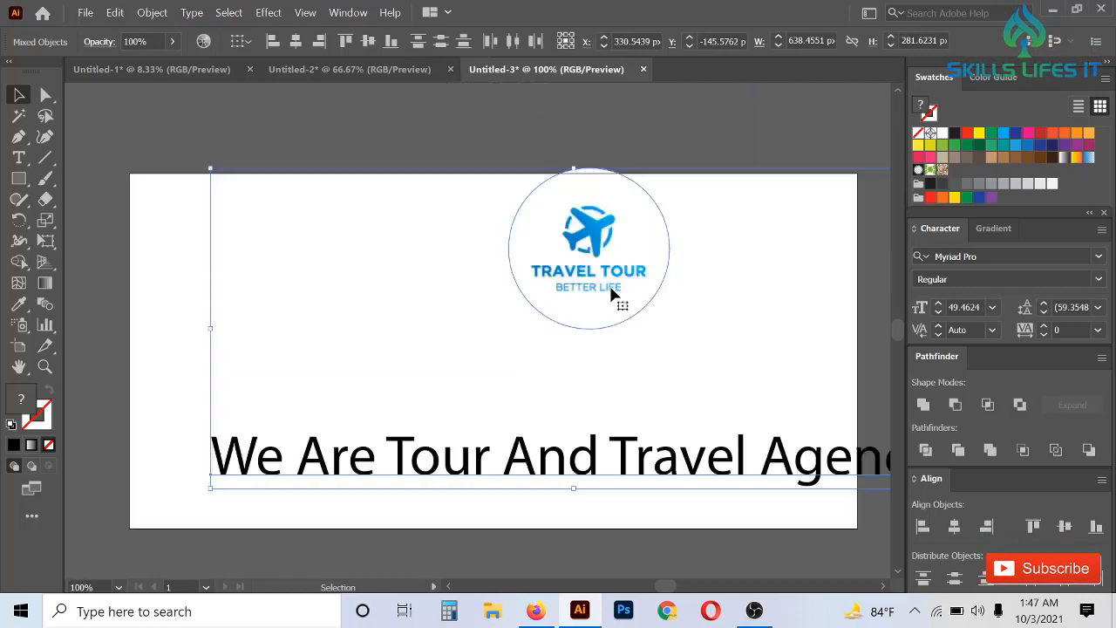
{"action": "left_click_drag", "start_coordinate": [574, 172], "coordinate": [596, 247]}
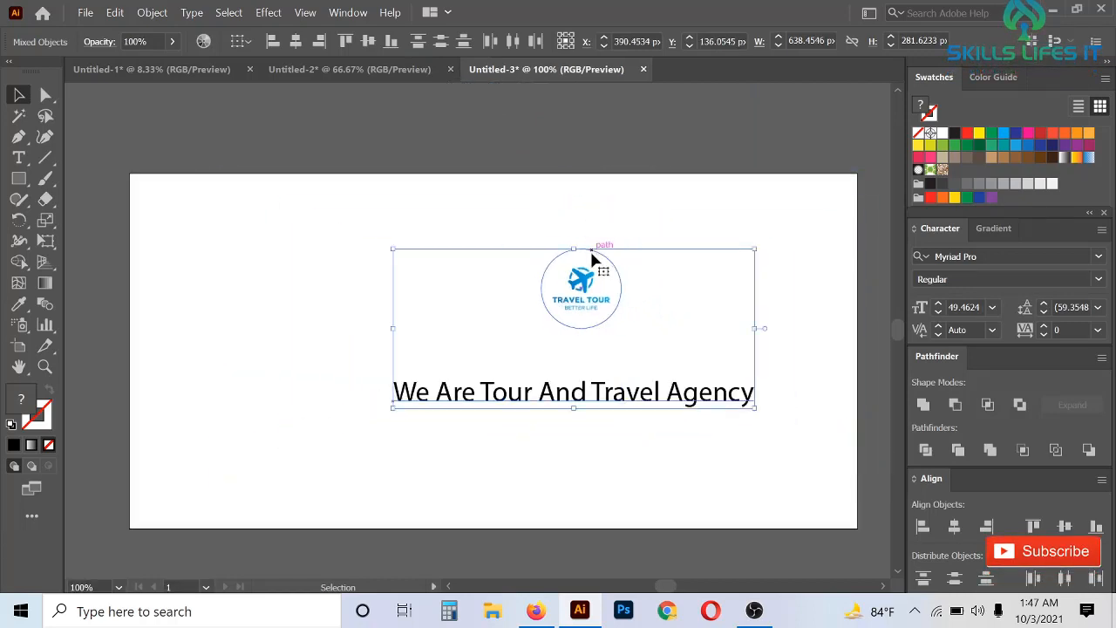
- Move the logo and tagline above the artboard, then raise the tagline clear of the artboard's upper edge
{"action": "key", "text": "ctrl+minus"}
{"action": "left_click_drag", "start_coordinate": [598, 302], "coordinate": [530, 144]}
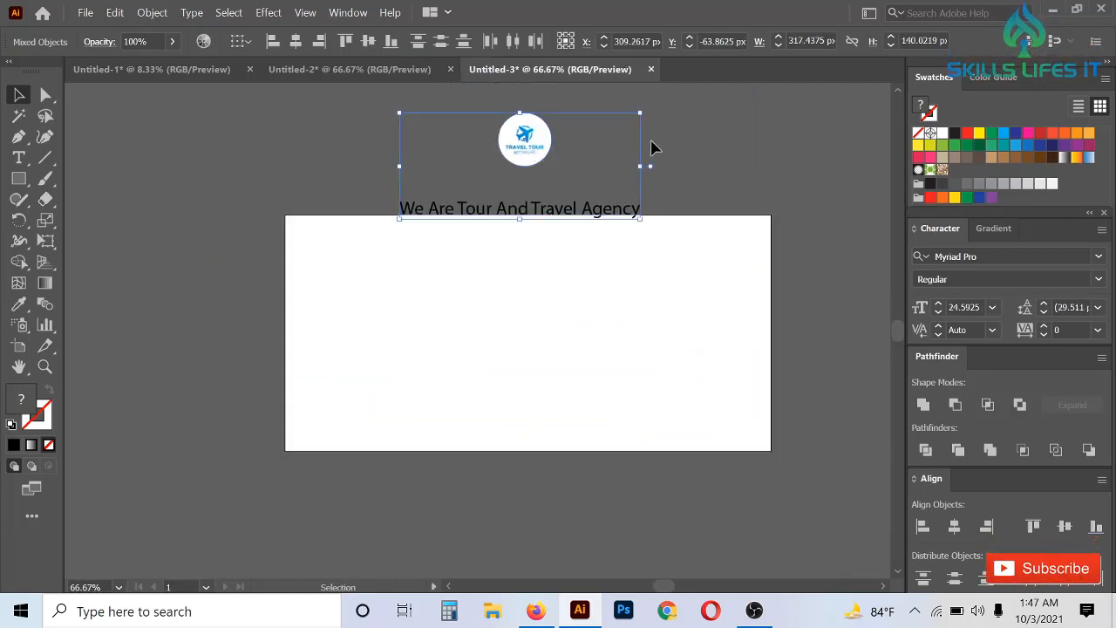
{"action": "left_click", "coordinate": [650, 145]}
{"action": "mouse_move", "coordinate": [567, 209]}
{"action": "left_mouse_down"}
{"action": "mouse_move", "coordinate": [569, 195]}
{"action": "mouse_move", "coordinate": [585, 200]}
{"action": "left_mouse_up"}
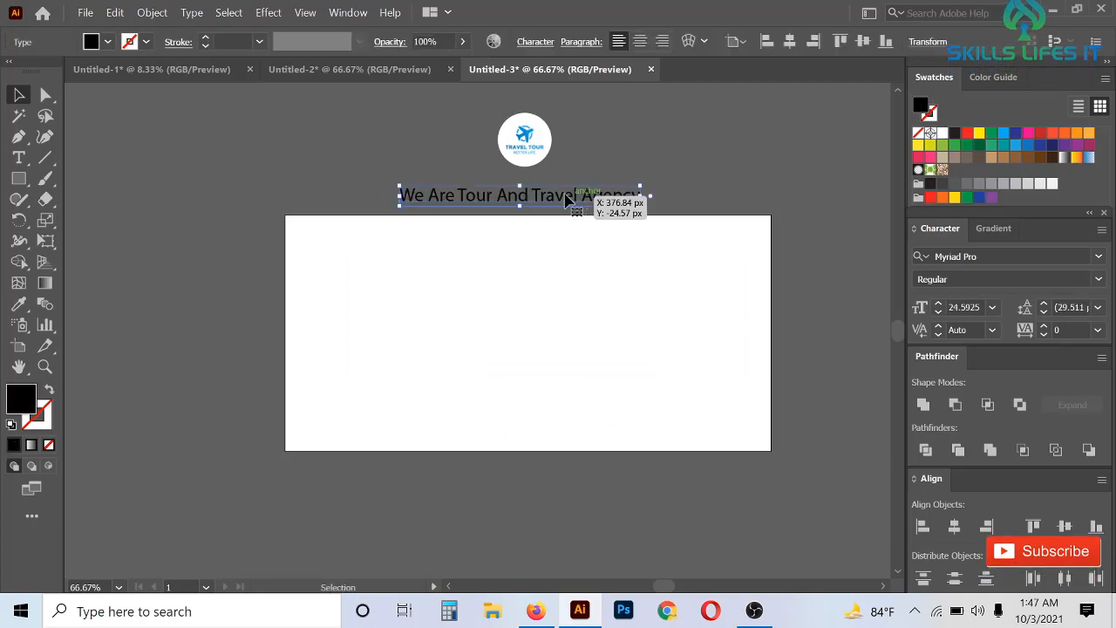
- Place the logo to the left of the tagline above the artboard and shift both slightly right to center them
{"action": "key", "text": "ctrl+plus"}
{"action": "key", "text": "ctrl+minus"}
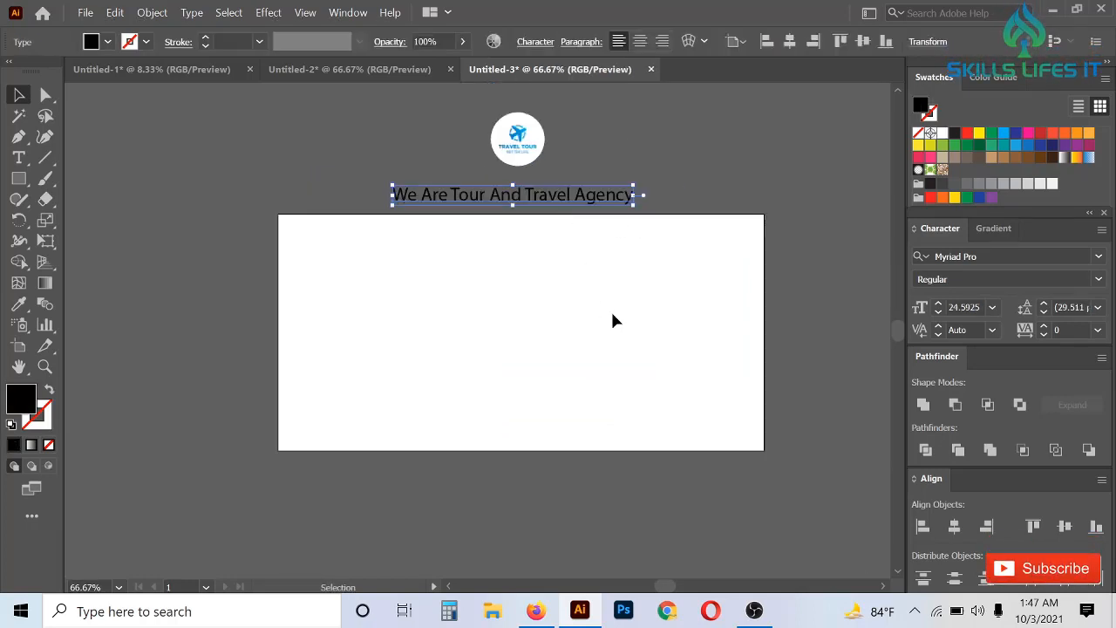
{"action": "key", "text": "ctrl+plus"}
{"action": "key", "text": "ctrl+minus"}
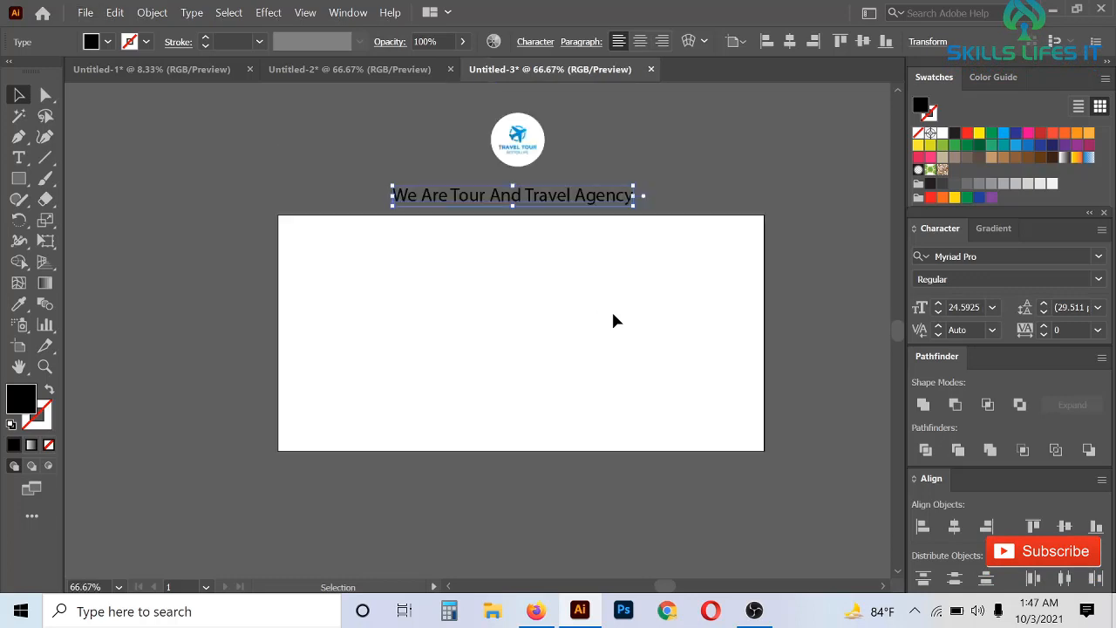
{"action": "scroll", "coordinate": [612, 321], "scroll_direction": "up", "scroll_amount": 1}
{"action": "left_click_drag", "start_coordinate": [523, 192], "coordinate": [335, 232]}
{"action": "left_click_drag", "start_coordinate": [528, 231], "coordinate": [529, 220]}
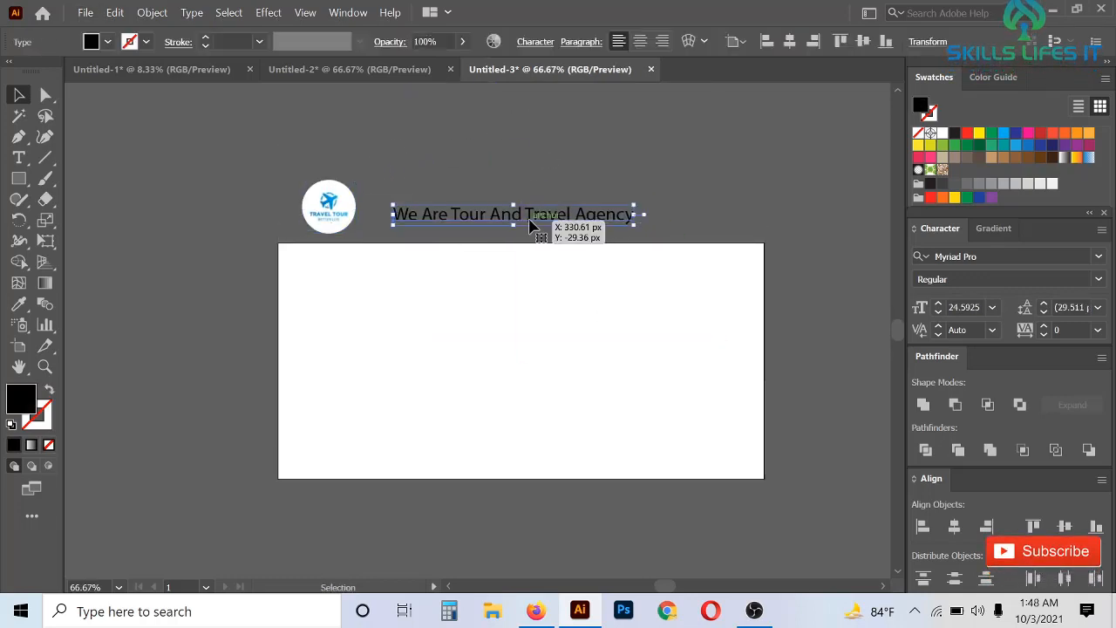
{"action": "left_click_drag", "start_coordinate": [224, 153], "coordinate": [558, 219]}
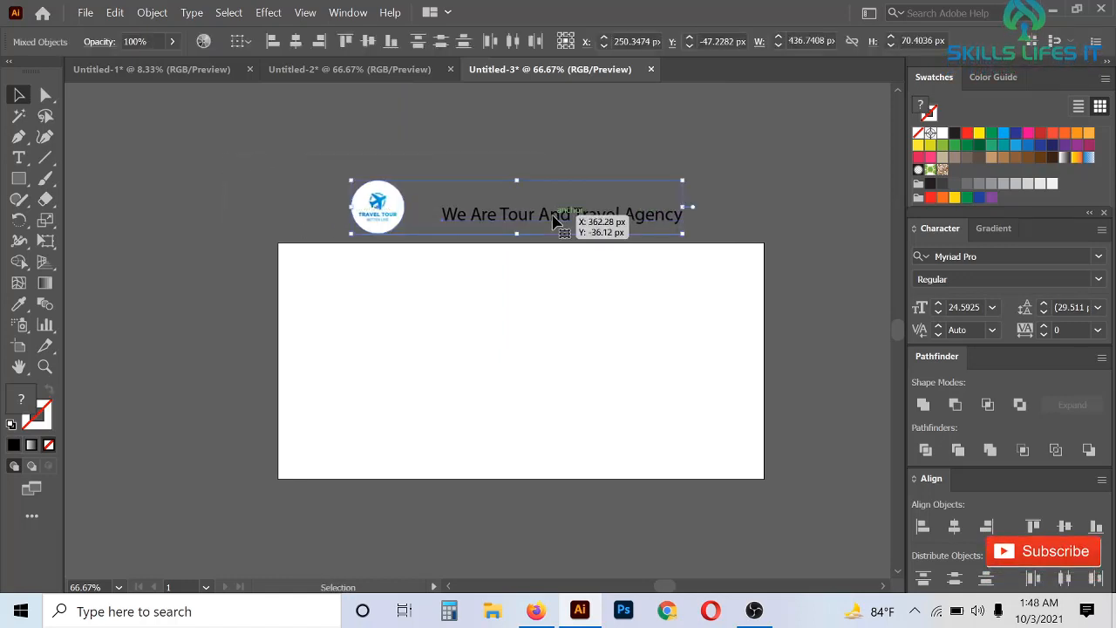
{"action": "left_click", "coordinate": [601, 321]}
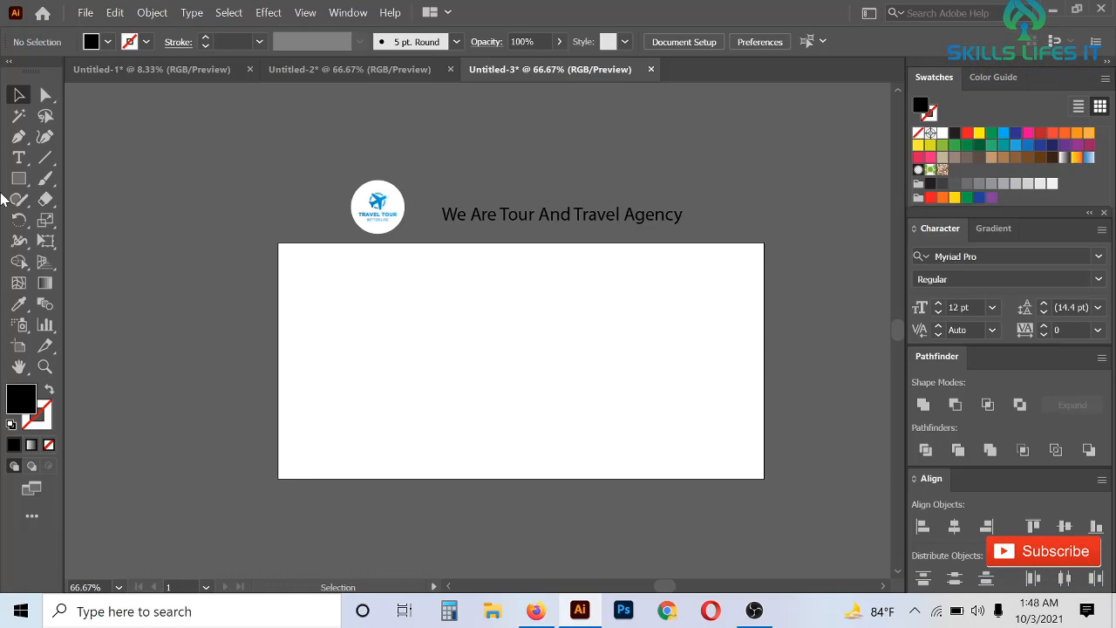
- Draw blue gradient wave shapes across the lower part of the artboard with the Pen tool
{"action": "left_click", "coordinate": [17, 138]}
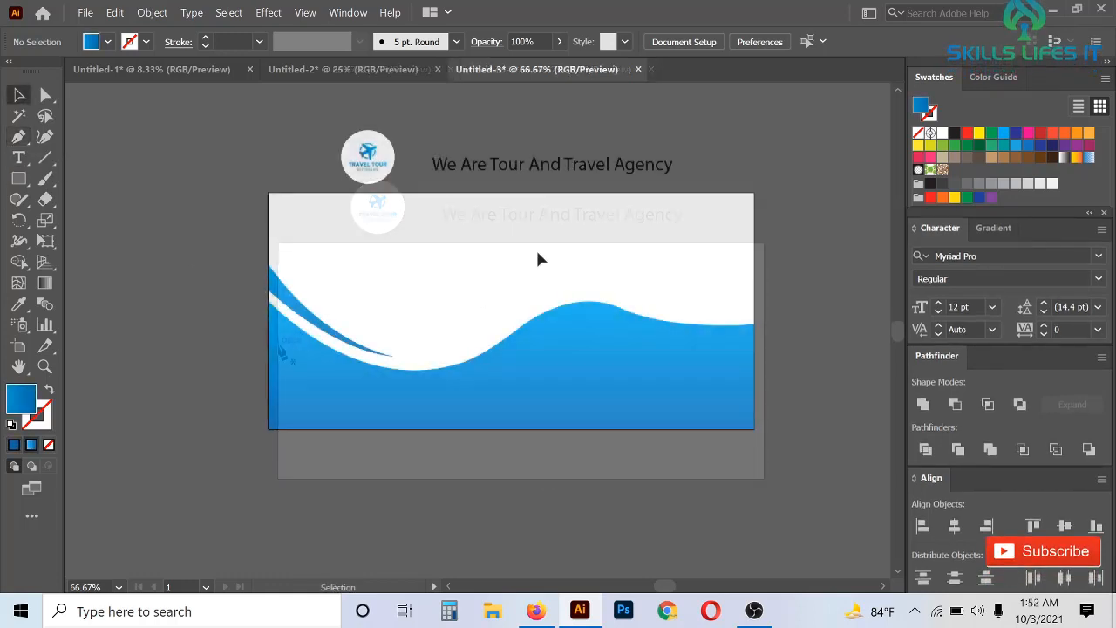
{"action": "scroll", "coordinate": [537, 253], "scroll_direction": "up", "scroll_amount": 1}
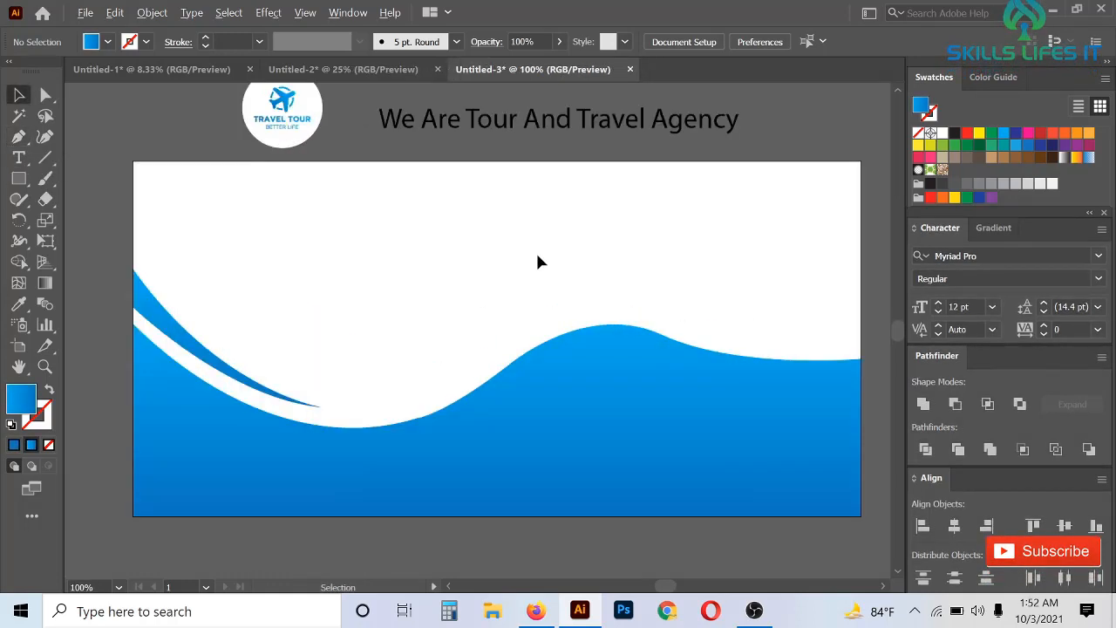
{"action": "scroll", "coordinate": [435, 288], "scroll_direction": "down", "scroll_amount": 1}
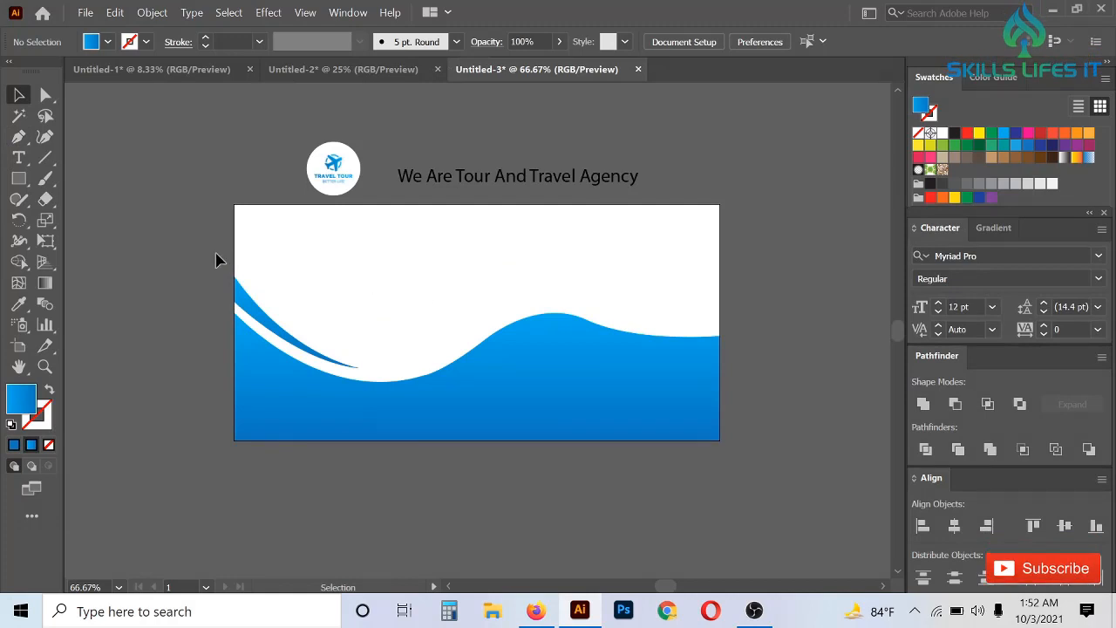
{"action": "left_click_drag", "start_coordinate": [217, 255], "coordinate": [587, 463]}
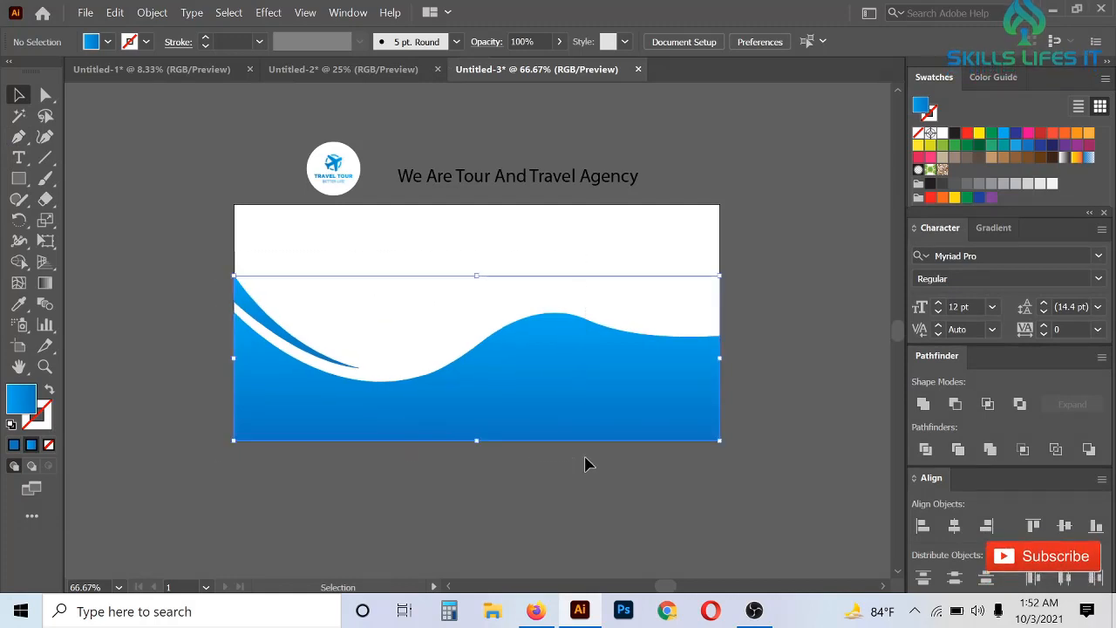
{"action": "left_click", "coordinate": [322, 299]}
- Place an enlarged copy of the circular logo, about 210 px wide, over the white area in the artboard's left half
{"action": "left_click", "coordinate": [321, 177]}
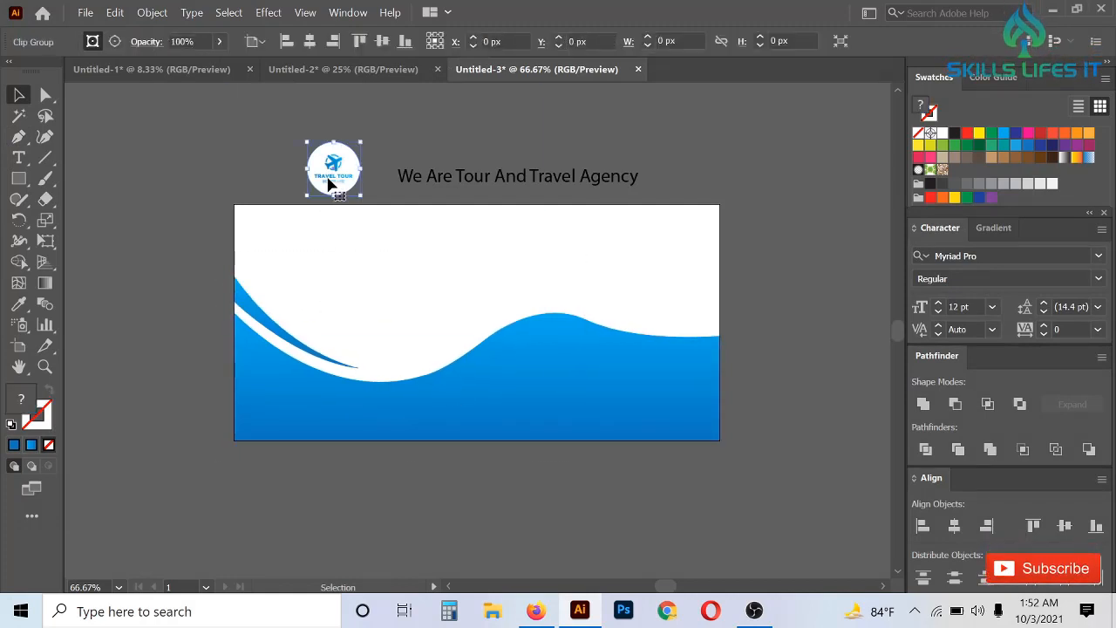
{"action": "left_click_drag", "start_coordinate": [324, 179], "coordinate": [419, 315]}
{"action": "scroll", "coordinate": [388, 306], "scroll_direction": "up", "scroll_amount": 3}
{"action": "scroll", "coordinate": [388, 306], "scroll_direction": "up", "scroll_amount": 3}
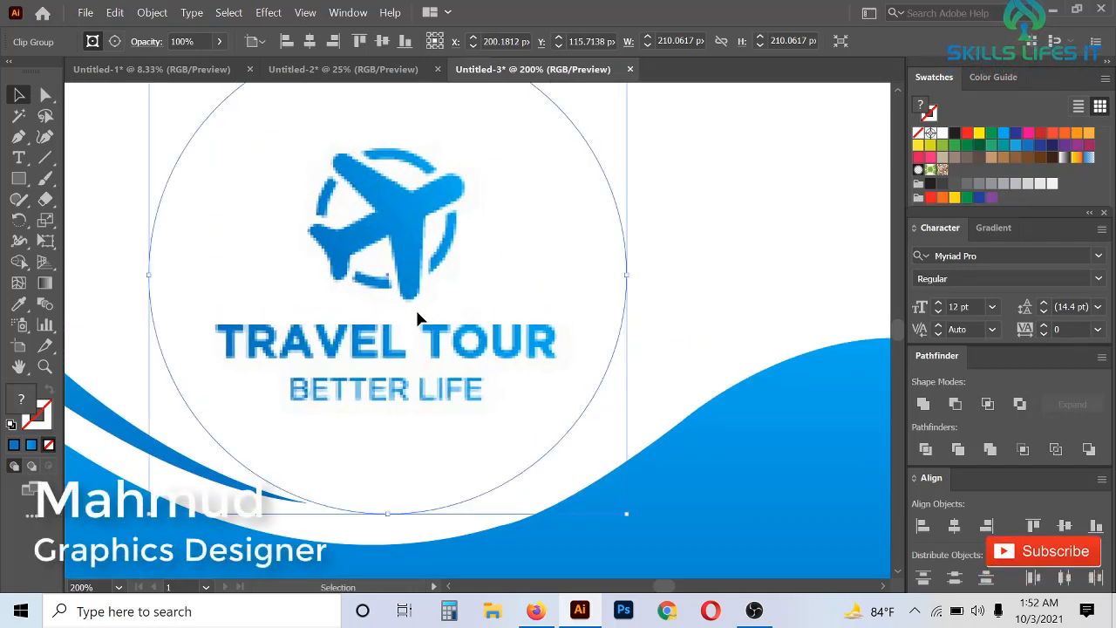
{"action": "scroll", "coordinate": [416, 316], "scroll_direction": "down", "scroll_amount": 3}
{"action": "left_click", "coordinate": [586, 272]}
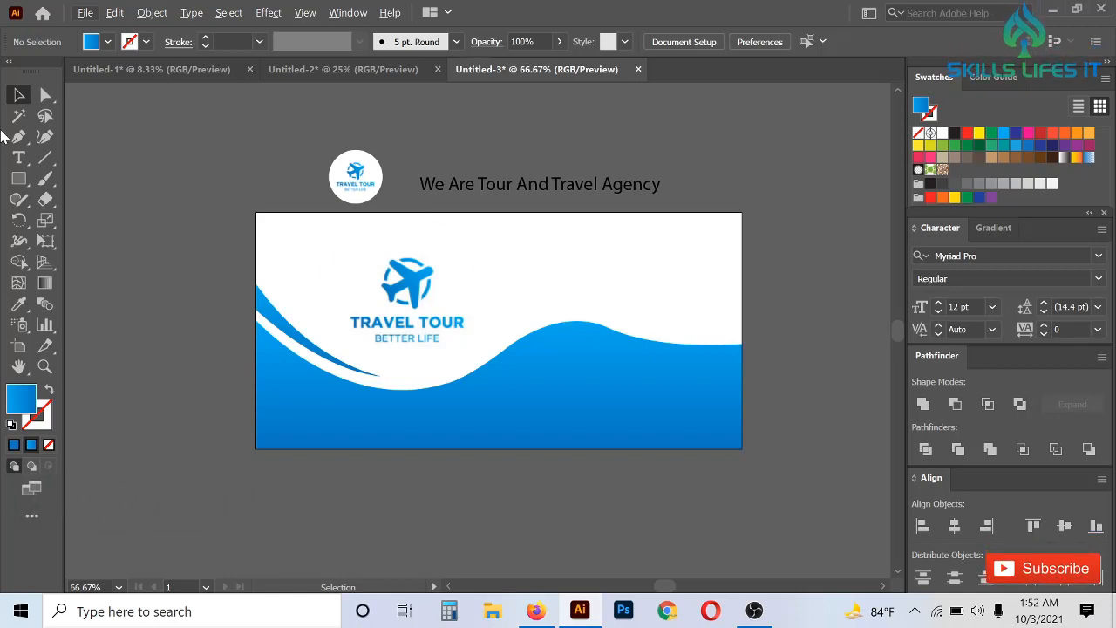
- Copy "Travel Agency" from the tagline, switch to Firefox and search Google Images for "travel agency photo"
{"action": "left_click", "coordinate": [19, 157]}
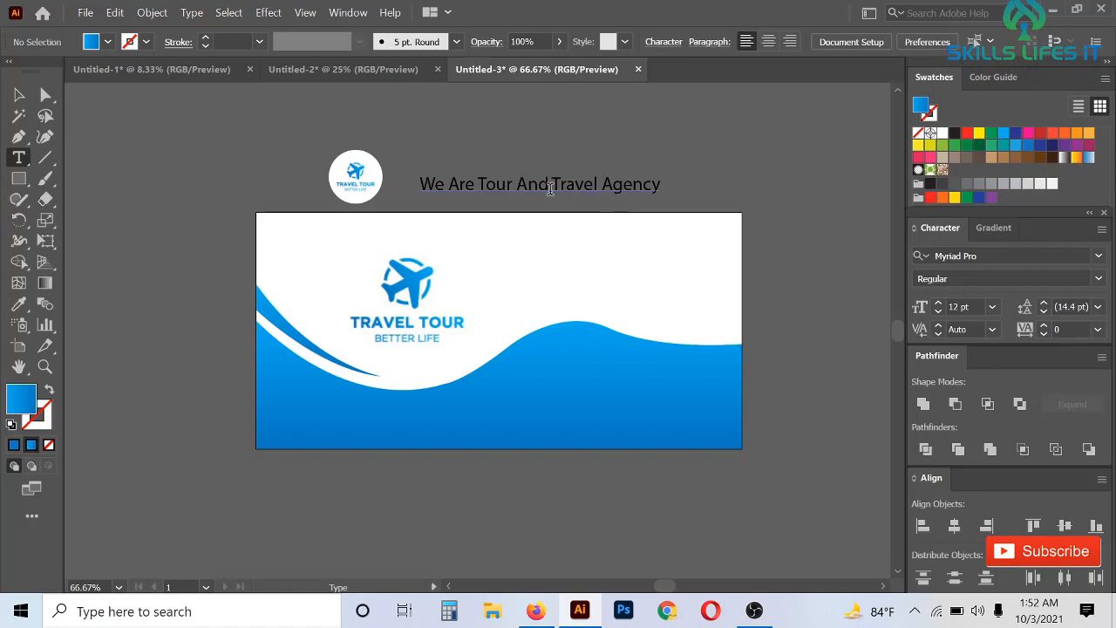
{"action": "left_click_drag", "start_coordinate": [550, 189], "coordinate": [732, 196]}
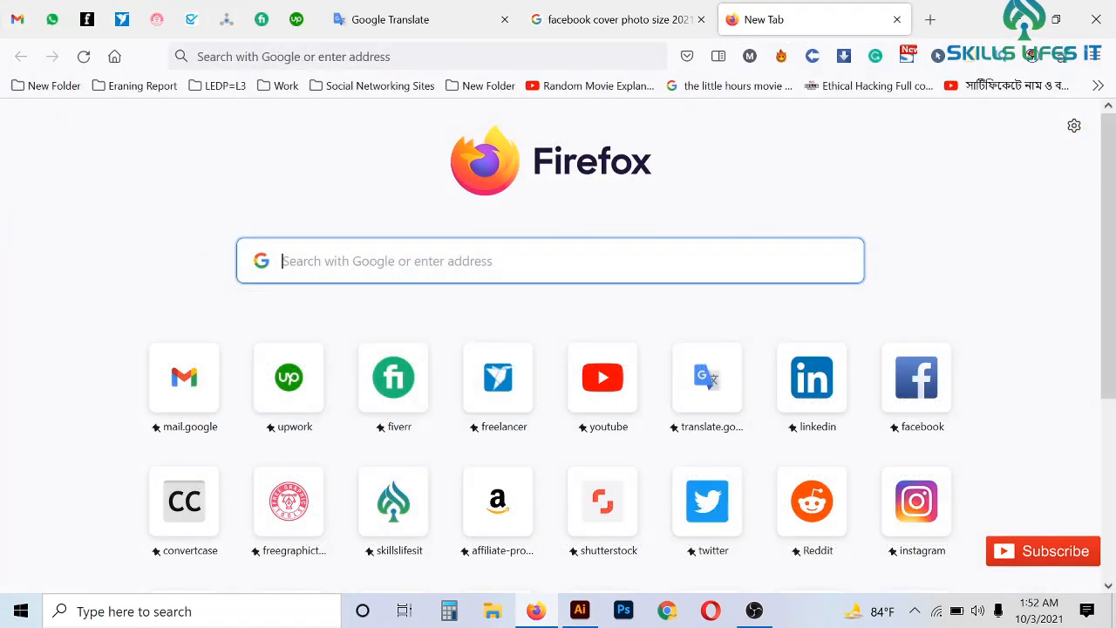
{"action": "type", "text": "Travel Agency"}
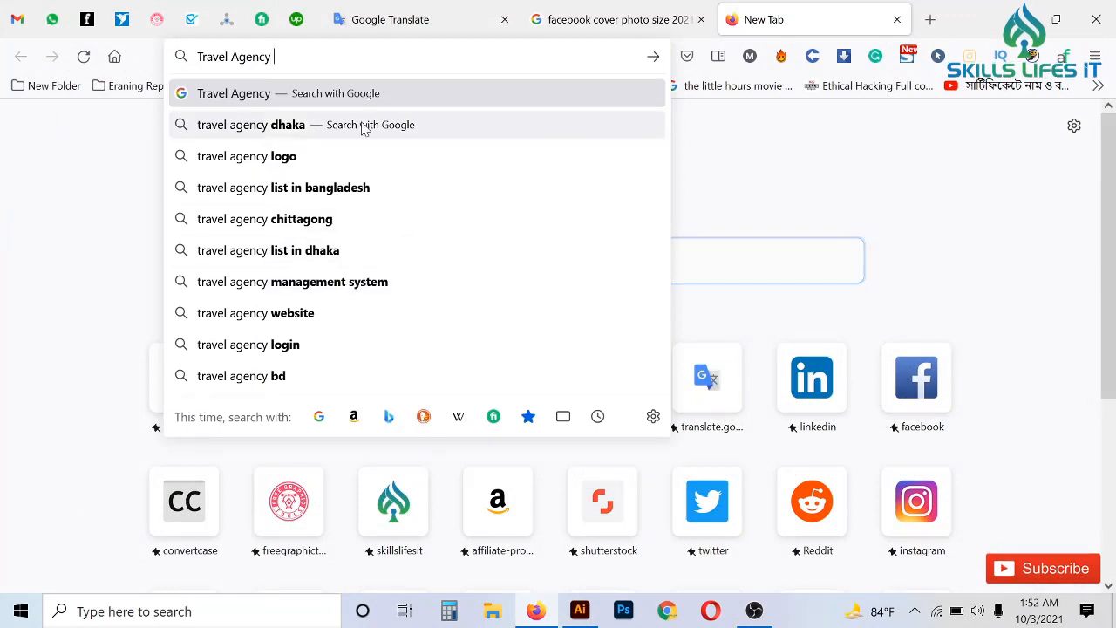
{"action": "type", "text": "p"}
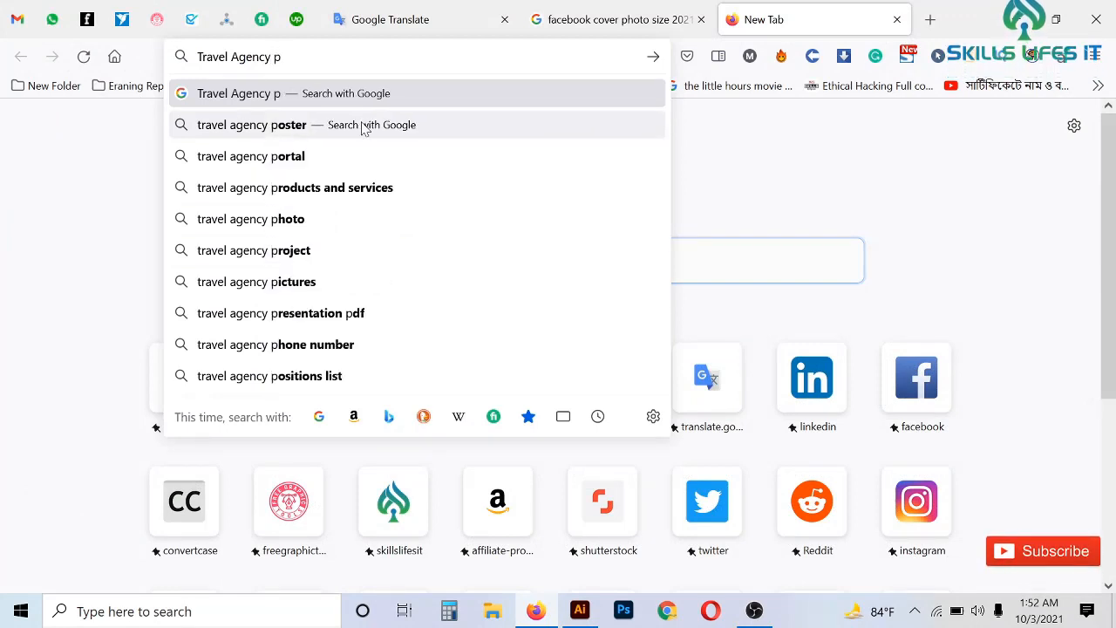
{"action": "left_click", "coordinate": [349, 220]}
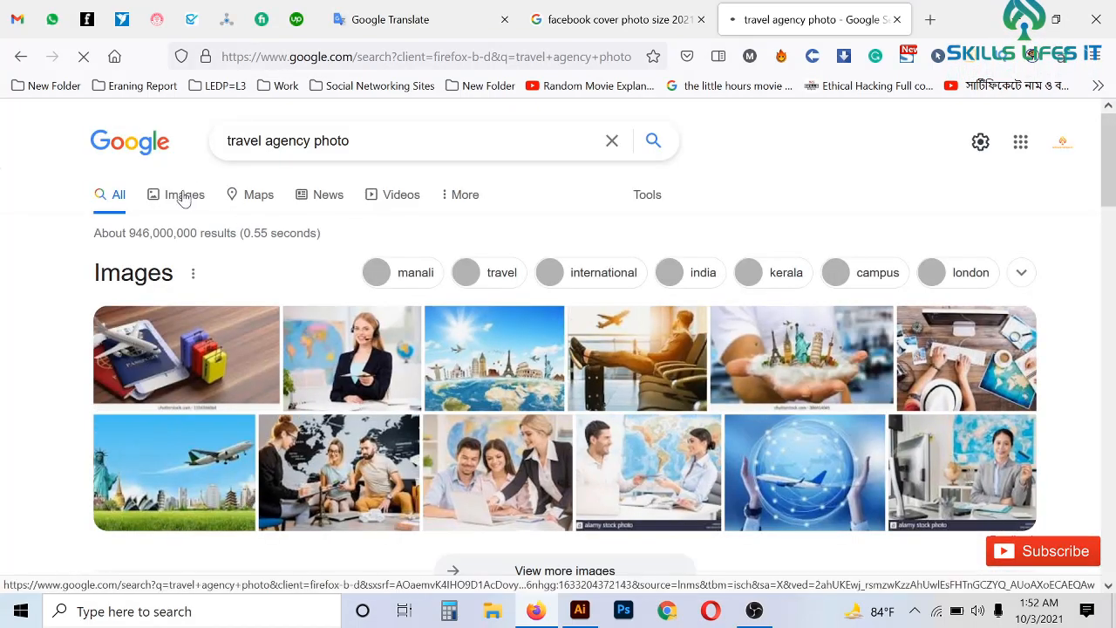
{"action": "left_click", "coordinate": [181, 195]}
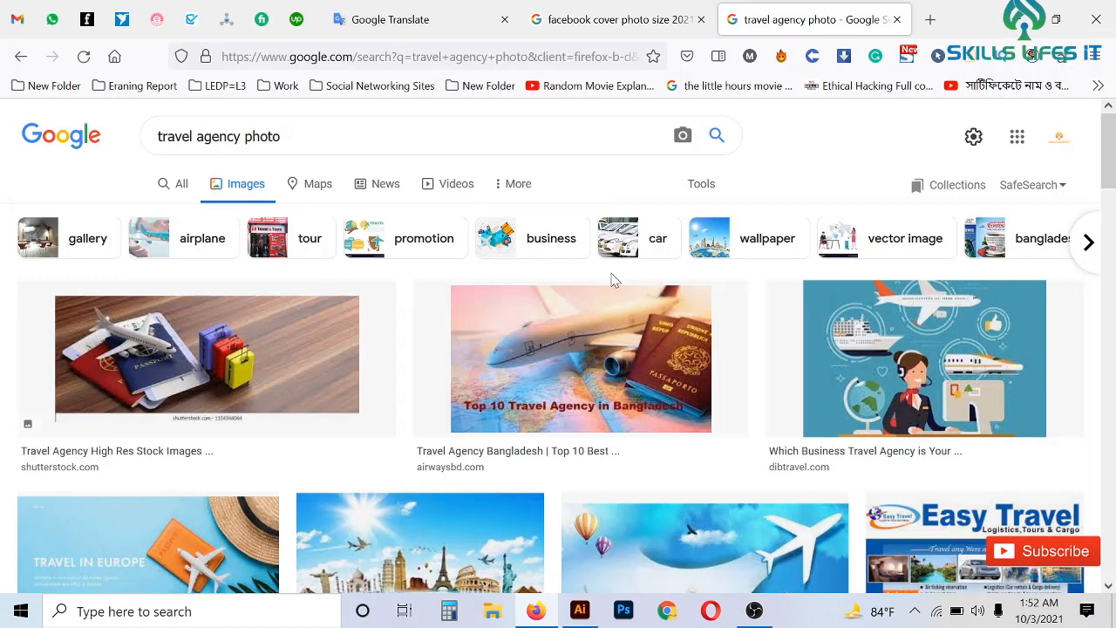
- Open the Medium image of world landmarks on a globe from the search results and copy it
{"action": "scroll", "coordinate": [613, 279], "scroll_direction": "down", "scroll_amount": 2}
{"action": "scroll", "coordinate": [612, 279], "scroll_direction": "down", "scroll_amount": 2}
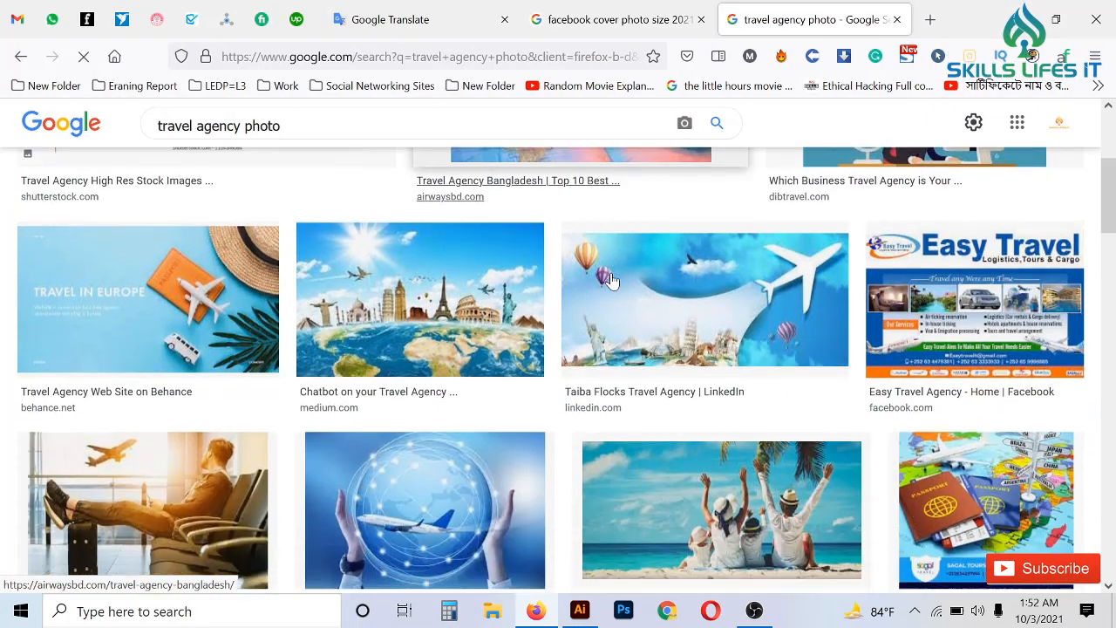
{"action": "left_click", "coordinate": [389, 244]}
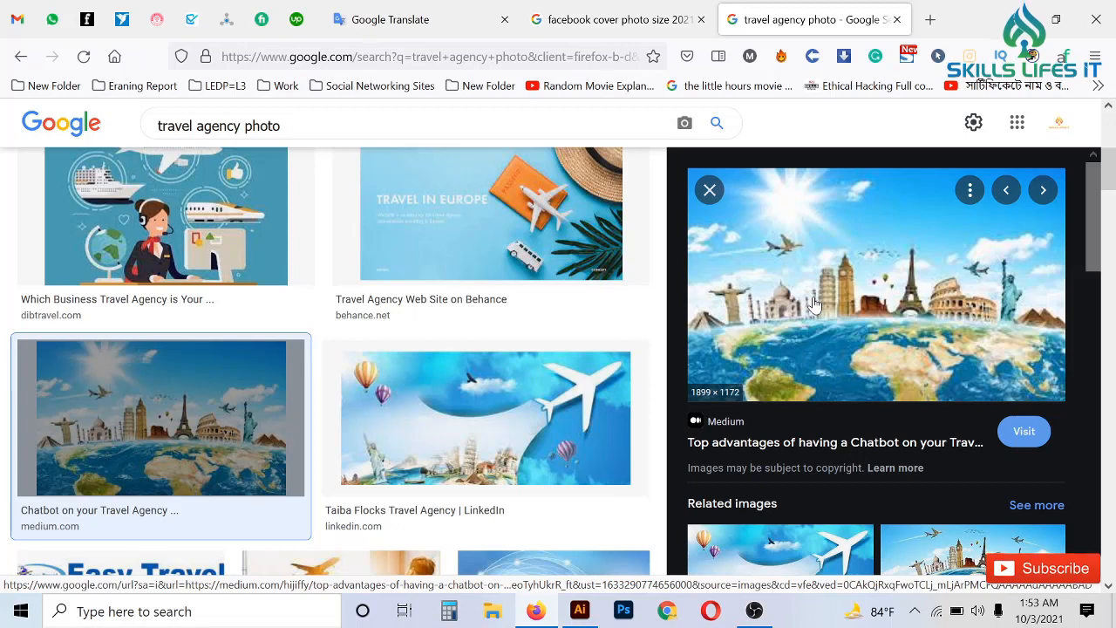
{"action": "right_click", "coordinate": [875, 290]}
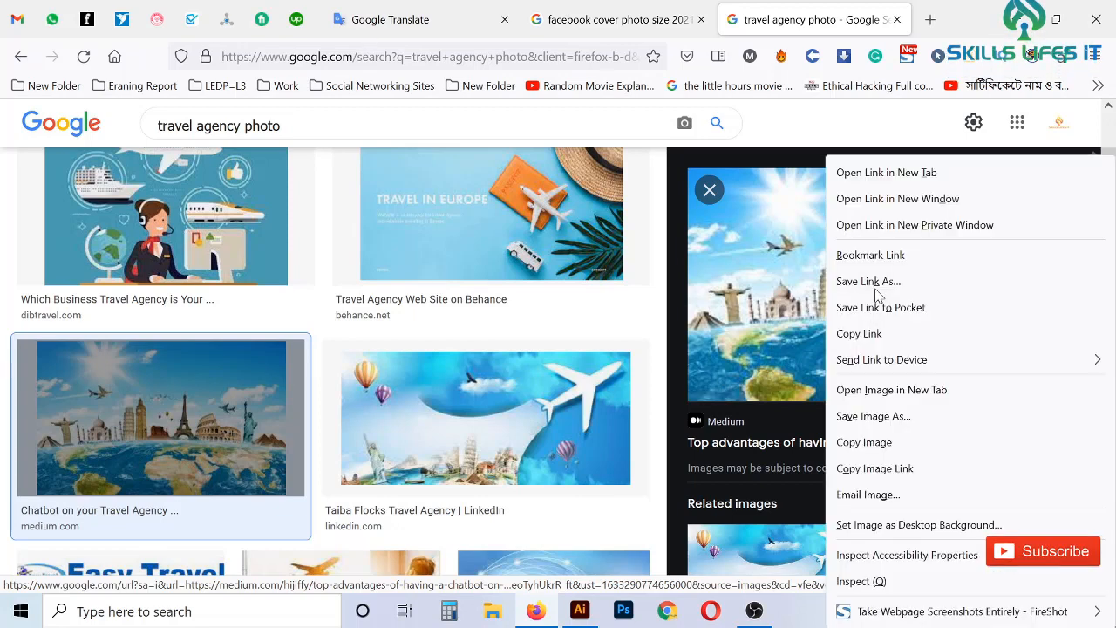
{"action": "left_click", "coordinate": [880, 449]}
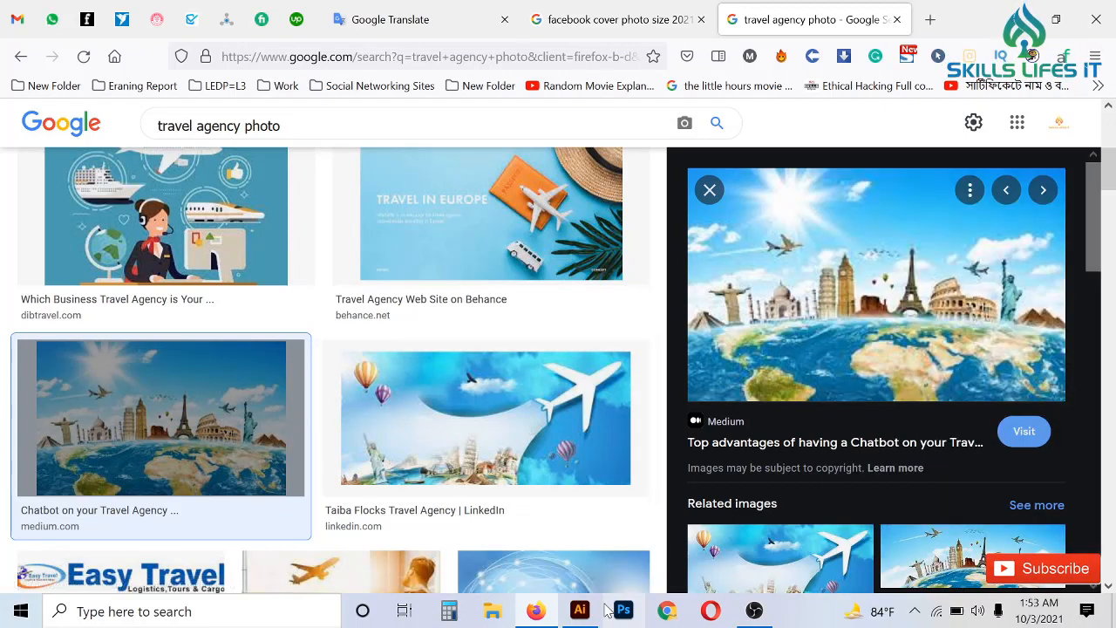
- Switch to Illustrator, scale the pasted globe-and-airplane photo to about 280 × 187 px and move it beside the artboard's right edge
{"action": "left_click", "coordinate": [610, 516]}
{"action": "left_click_drag", "start_coordinate": [565, 99], "coordinate": [564, 263]}
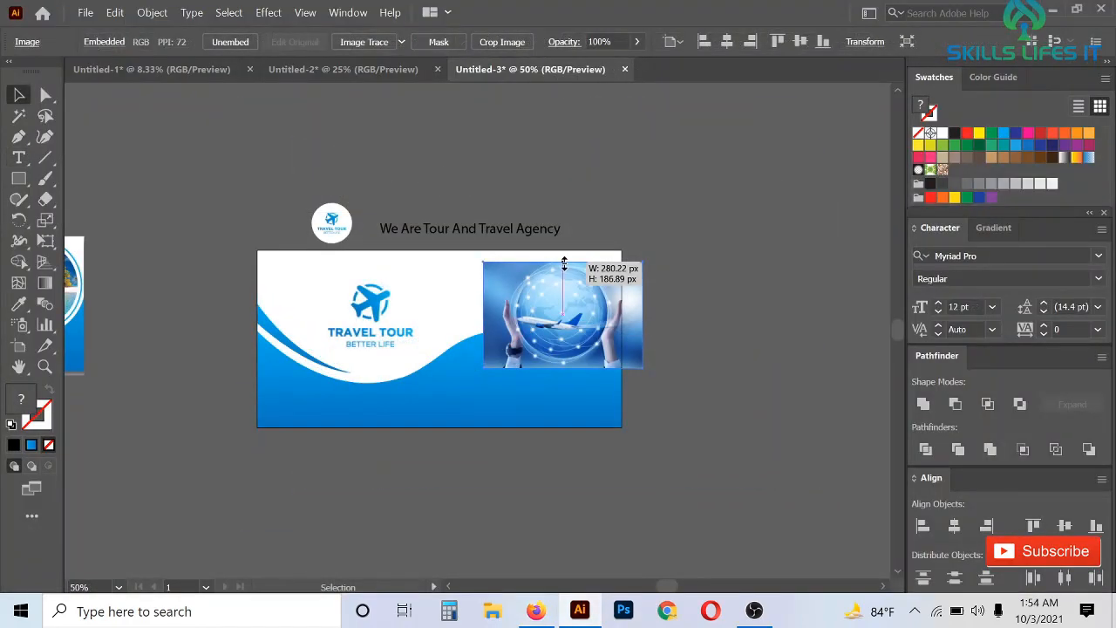
{"action": "left_click_drag", "start_coordinate": [591, 302], "coordinate": [777, 297]}
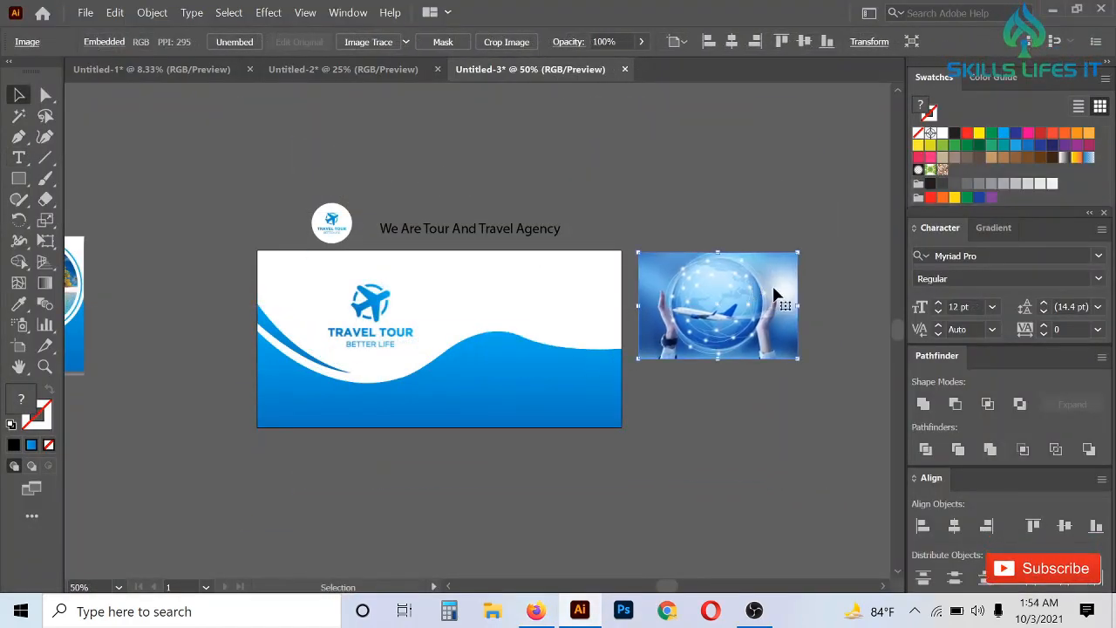
{"action": "key", "text": "ctrl+equal"}
{"action": "key", "text": "ctrl+equal"}
{"action": "key", "text": "ctrl+equal"}
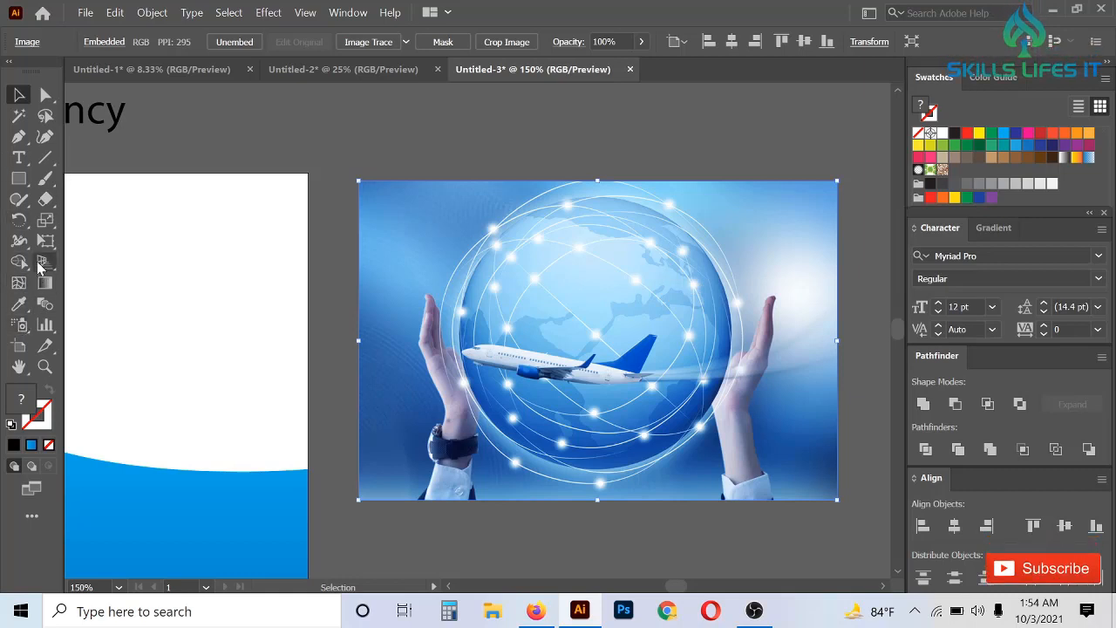
- Draw a circle about 198 px in diameter over the globe and centre it horizontally and vertically with the photo
{"action": "left_click", "coordinate": [19, 177]}
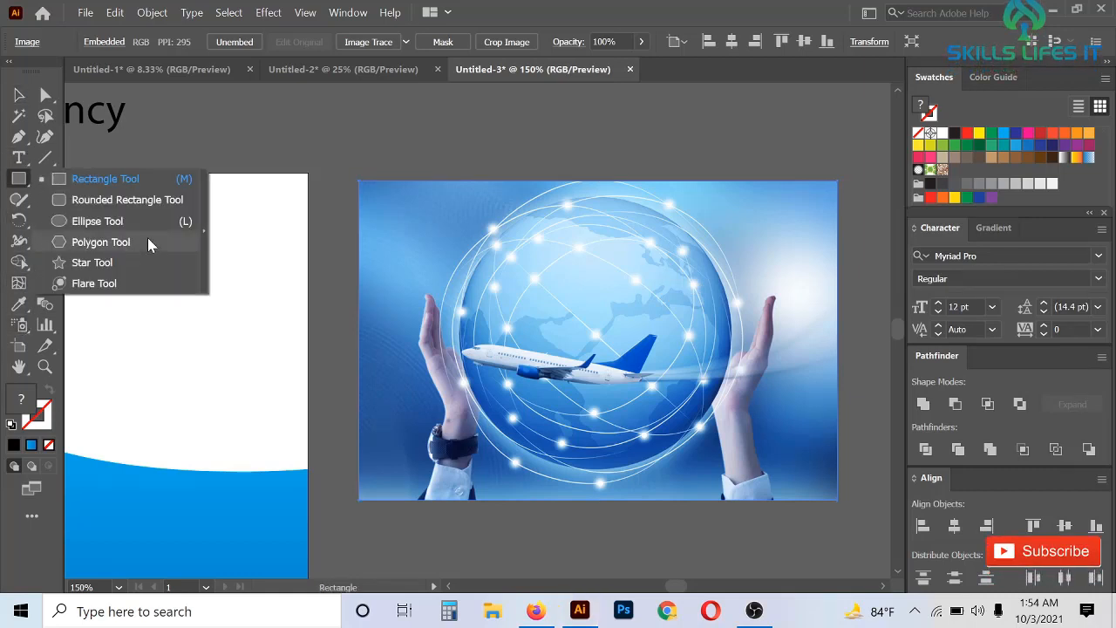
{"action": "left_click", "coordinate": [100, 221]}
{"action": "mouse_move", "coordinate": [628, 332]}
{"action": "left_mouse_down"}
{"action": "mouse_move", "coordinate": [649, 336]}
{"action": "mouse_move", "coordinate": [802, 478]}
{"action": "mouse_move", "coordinate": [799, 488]}
{"action": "left_mouse_up"}
{"action": "left_click", "coordinate": [18, 96]}
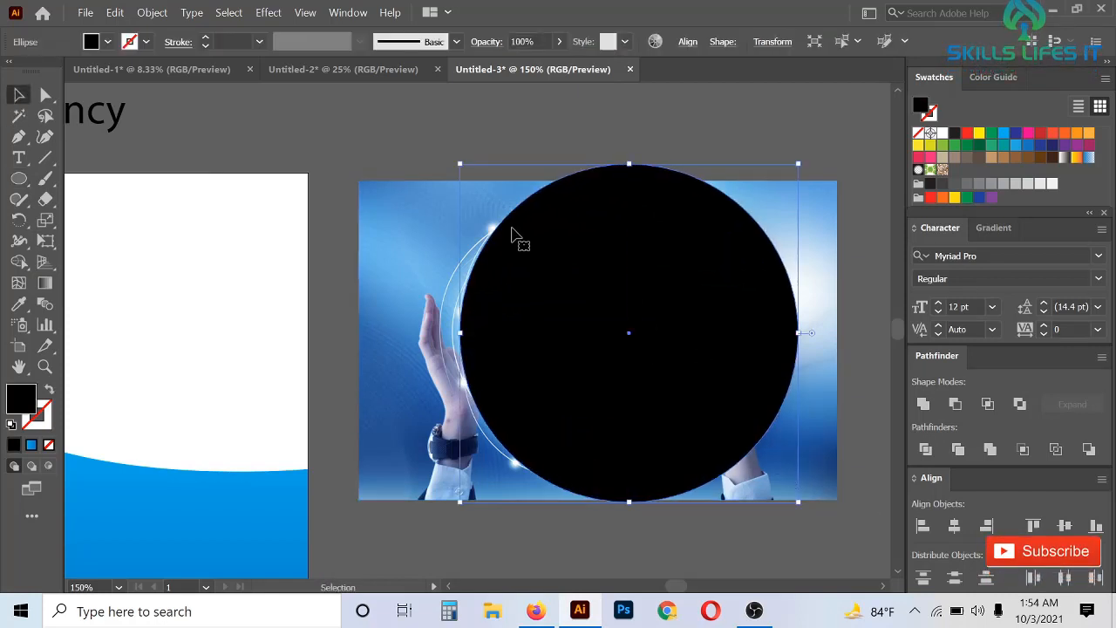
{"action": "left_click_drag", "start_coordinate": [490, 153], "coordinate": [677, 373]}
{"action": "left_click", "coordinate": [955, 527]}
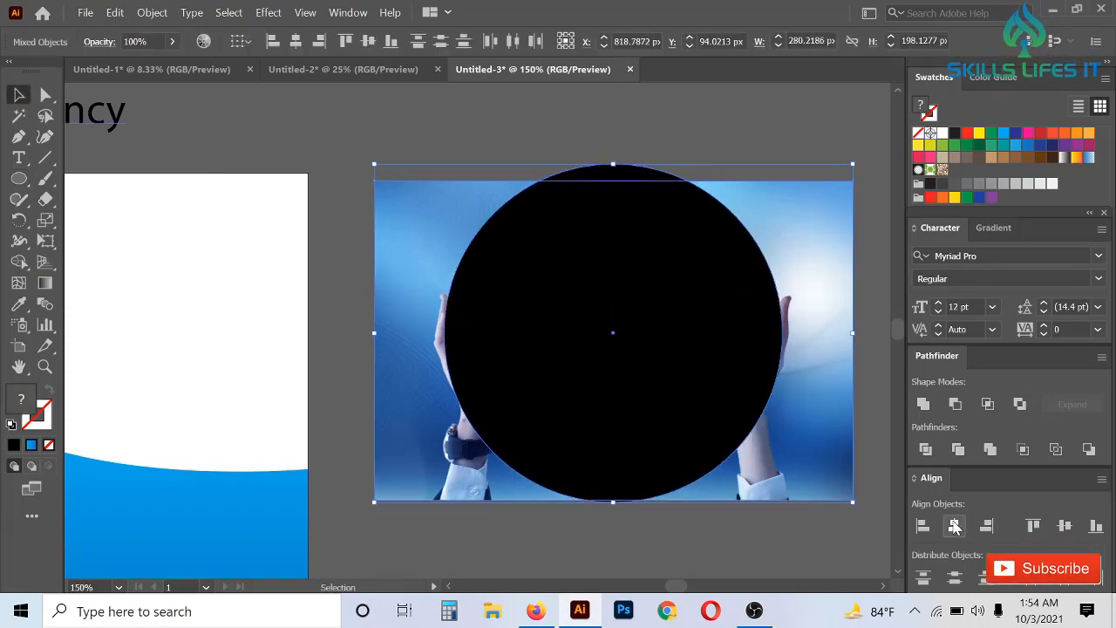
{"action": "left_click", "coordinate": [1065, 526]}
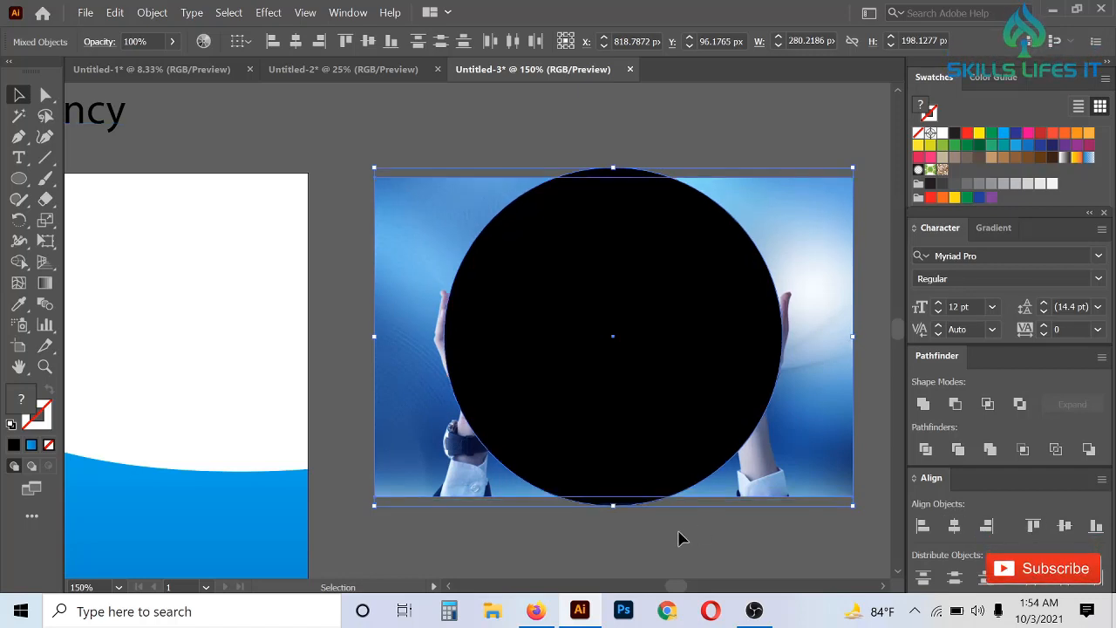
- Try shifting the black circle to the photo's upper edge, and delete the circle
{"action": "left_click", "coordinate": [679, 538]}
{"action": "left_click", "coordinate": [816, 392]}
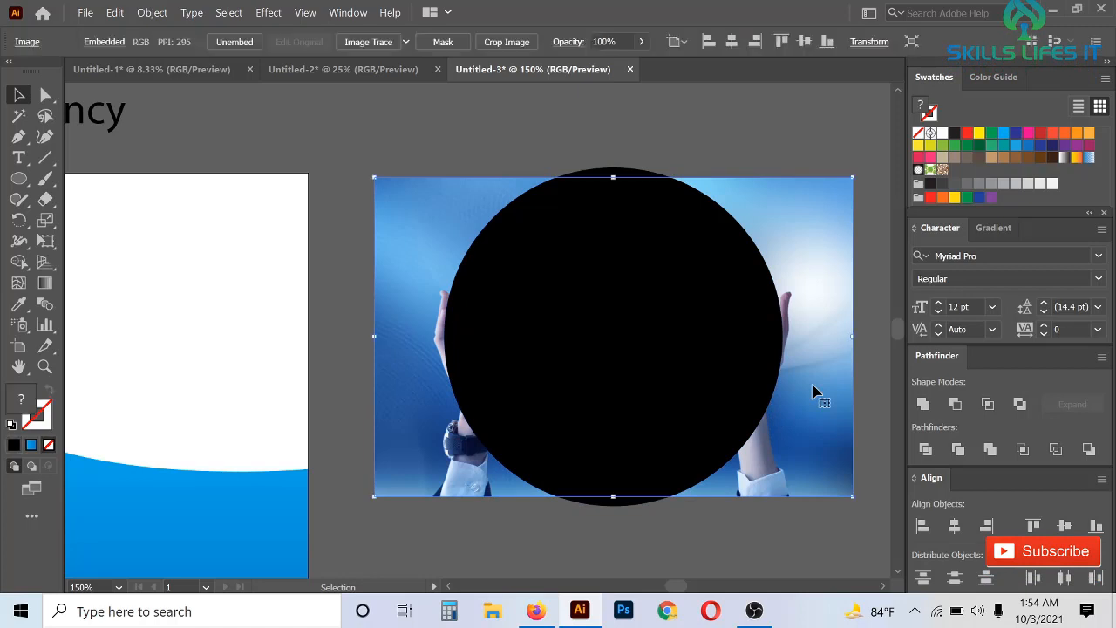
{"action": "left_click", "coordinate": [684, 373]}
{"action": "key", "text": "ctrl+minus"}
{"action": "key", "text": "ctrl+minus"}
{"action": "mouse_move", "coordinate": [685, 374]}
{"action": "left_mouse_down"}
{"action": "mouse_move", "coordinate": [677, 518]}
{"action": "mouse_move", "coordinate": [673, 365]}
{"action": "mouse_move", "coordinate": [686, 386]}
{"action": "mouse_move", "coordinate": [678, 374]}
{"action": "left_mouse_up"}
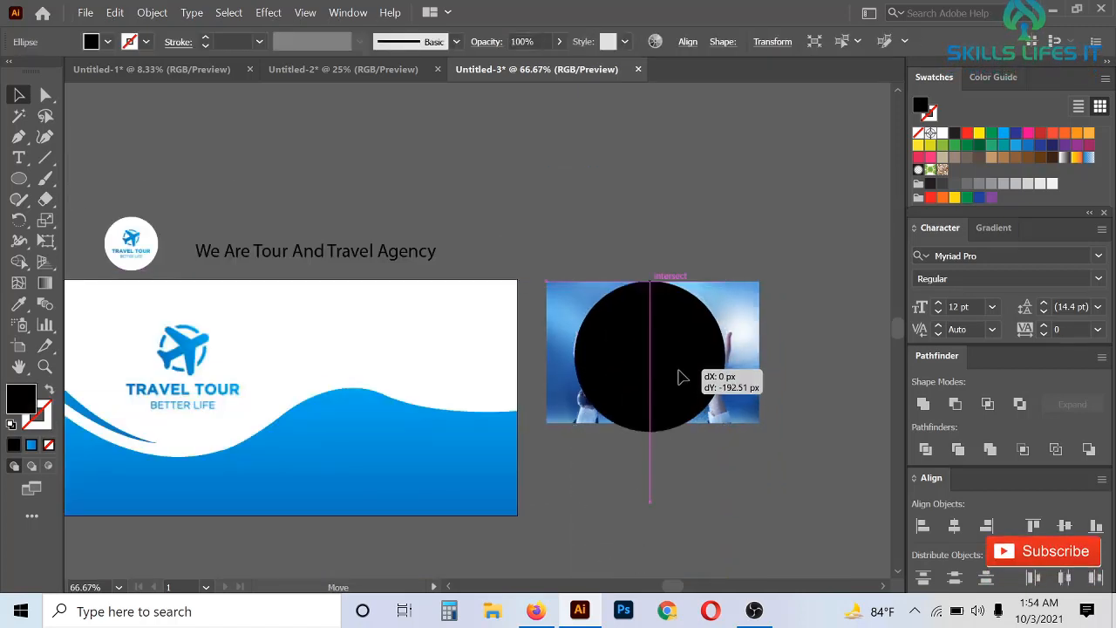
{"action": "key", "text": "ctrl+plus"}
{"action": "key", "text": "ctrl+plus"}
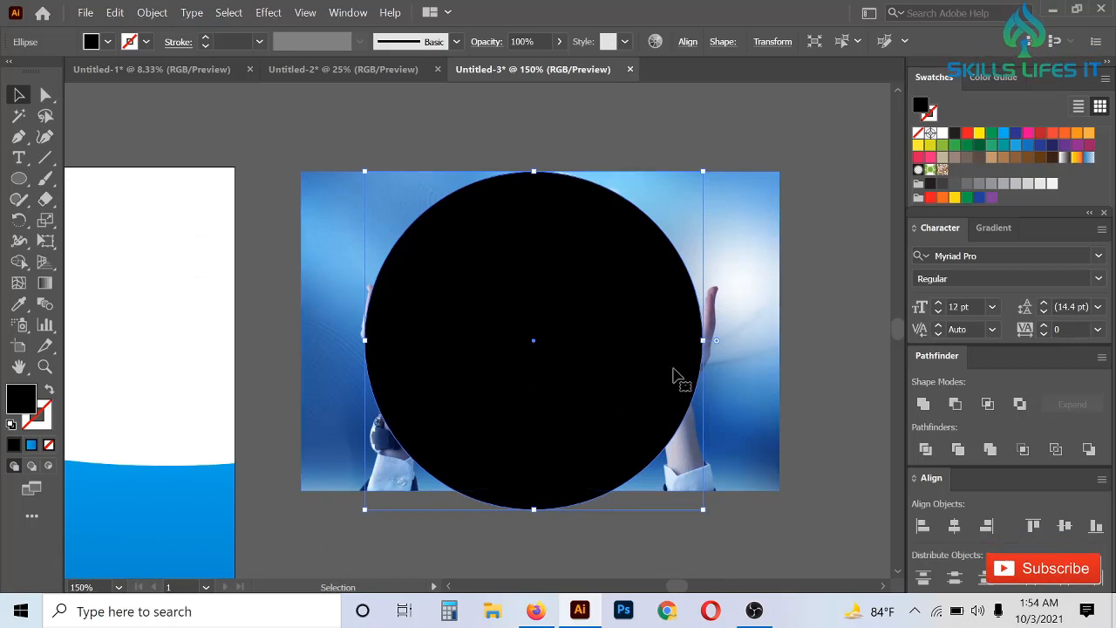
{"action": "key", "text": "Delete"}
- Draw a rounded rectangle about 250 × 187 px over the globe photo and centre the two horizontally
{"action": "left_click", "coordinate": [18, 178]}
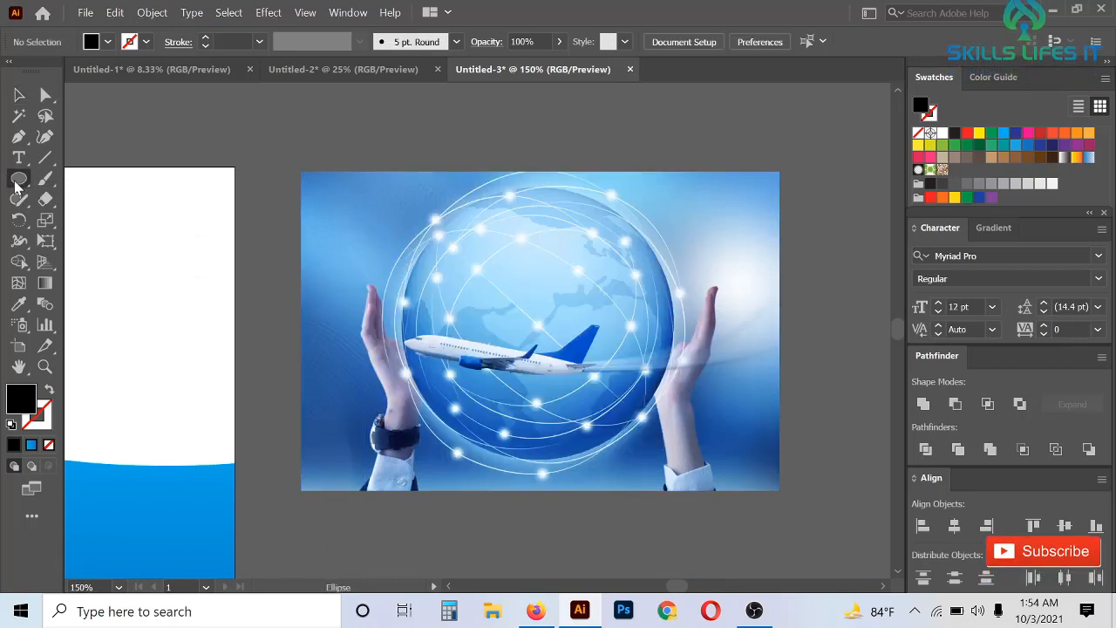
{"action": "left_click", "coordinate": [86, 200]}
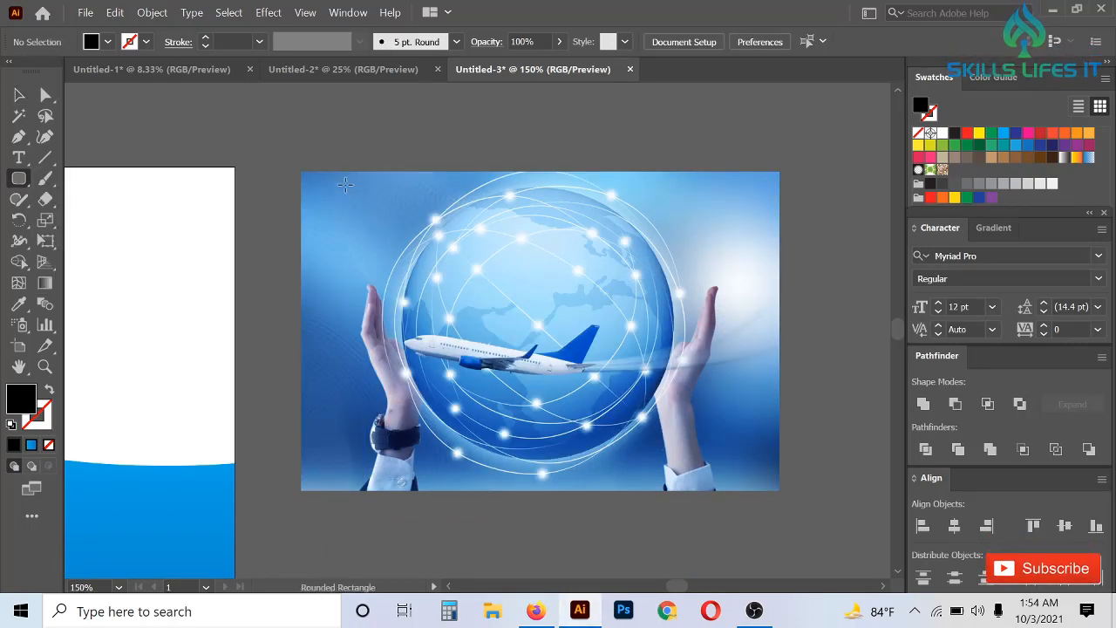
{"action": "left_click_drag", "start_coordinate": [337, 172], "coordinate": [763, 490]}
{"action": "left_click", "coordinate": [18, 95]}
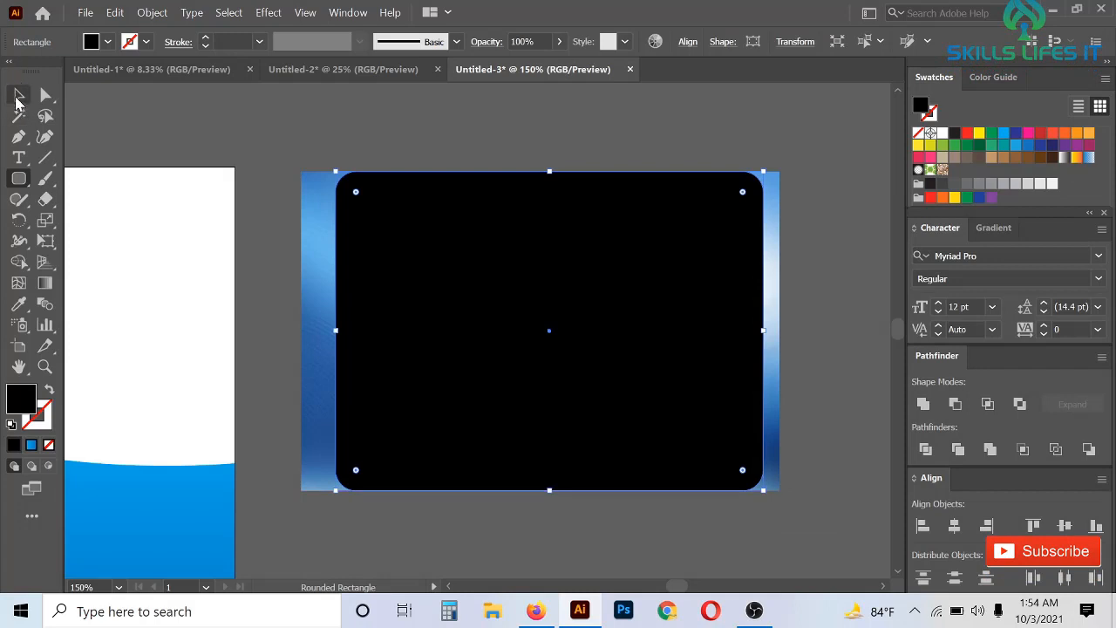
{"action": "left_click_drag", "start_coordinate": [436, 157], "coordinate": [611, 387]}
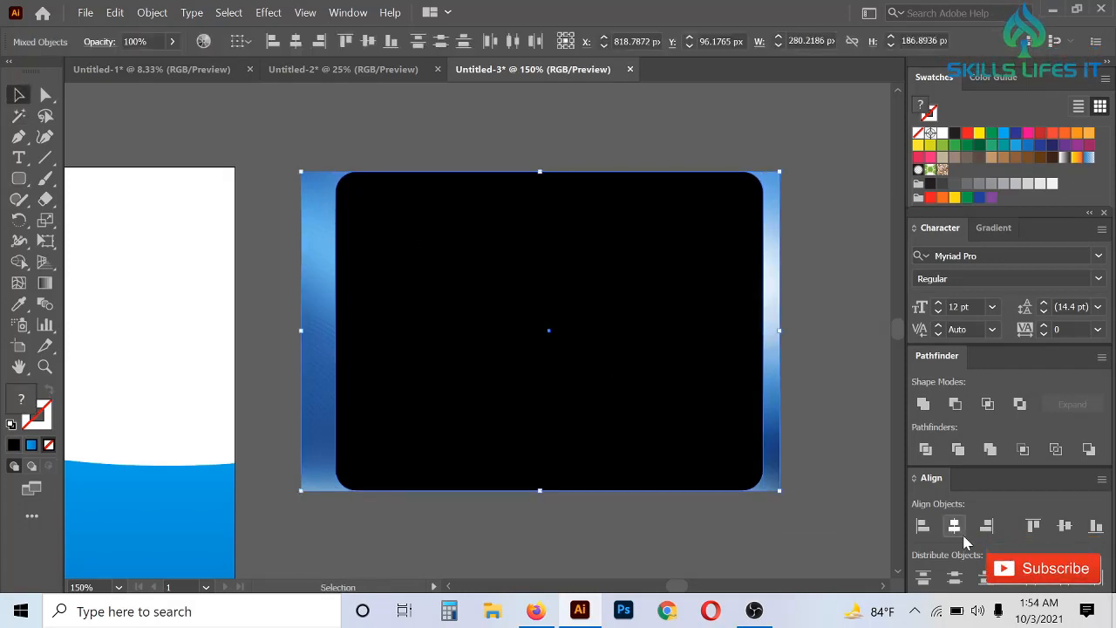
{"action": "left_click", "coordinate": [954, 526]}
- Increase the rounded rectangle's corner radius to about 64.5 px
{"action": "left_click", "coordinate": [46, 94]}
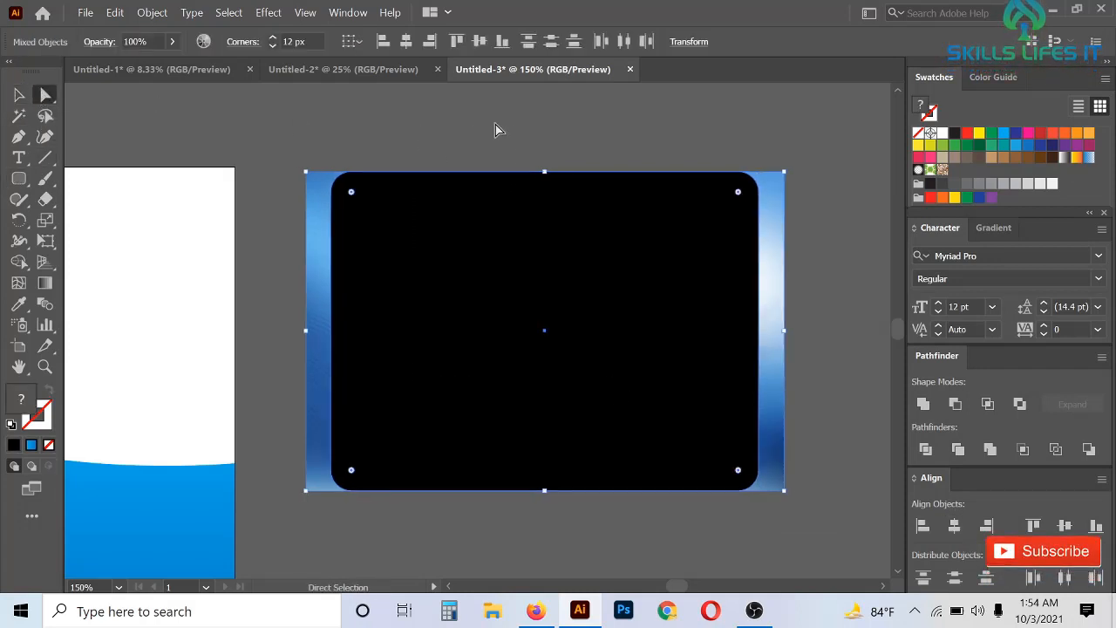
{"action": "left_click_drag", "start_coordinate": [352, 191], "coordinate": [463, 266]}
{"action": "left_click", "coordinate": [19, 94]}
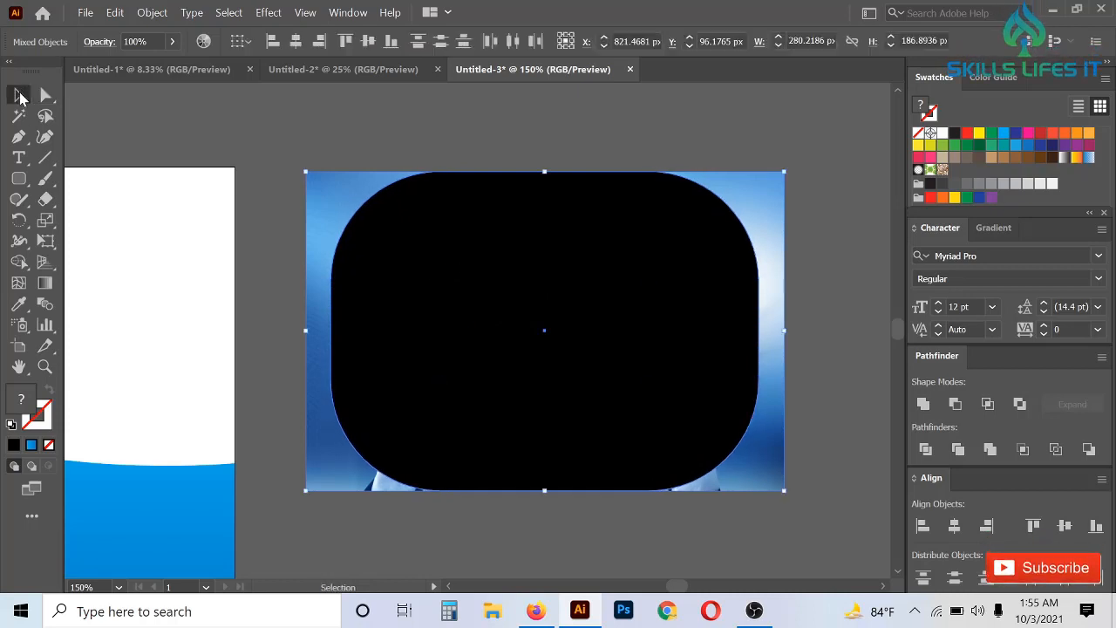
- Clip the photo with the rounded rectangle and move it over the artboard's upper-right area
{"action": "right_click", "coordinate": [624, 329]}
{"action": "left_click", "coordinate": [745, 455]}
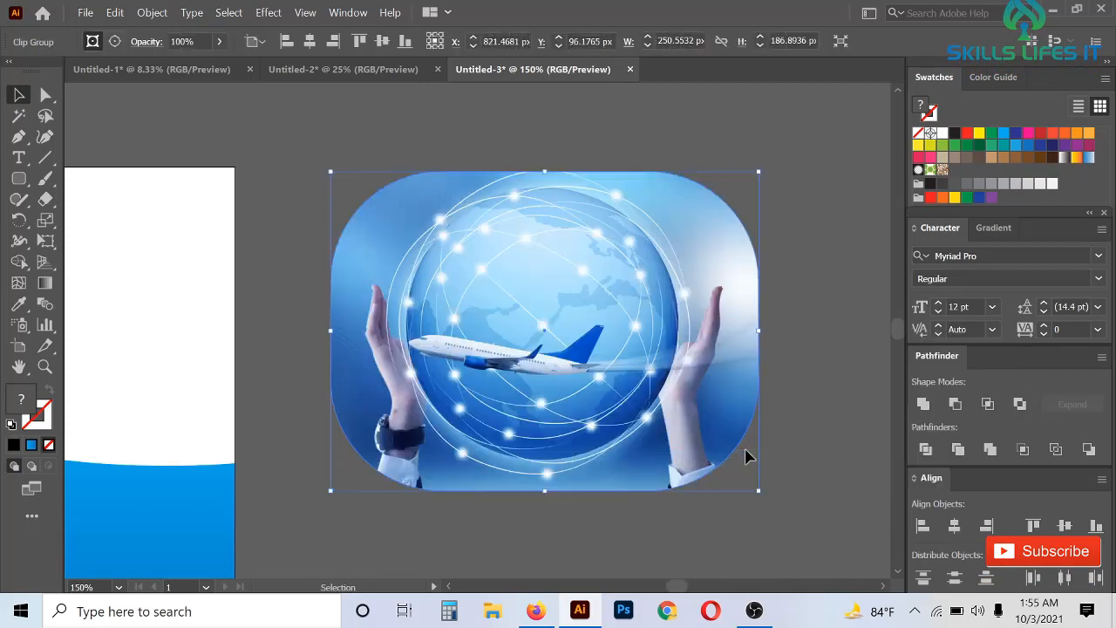
{"action": "scroll", "coordinate": [746, 455], "scroll_direction": "down", "scroll_amount": 2}
{"action": "left_click_drag", "start_coordinate": [748, 456], "coordinate": [479, 436]}
{"action": "scroll", "coordinate": [387, 459], "scroll_direction": "up", "scroll_amount": 2}
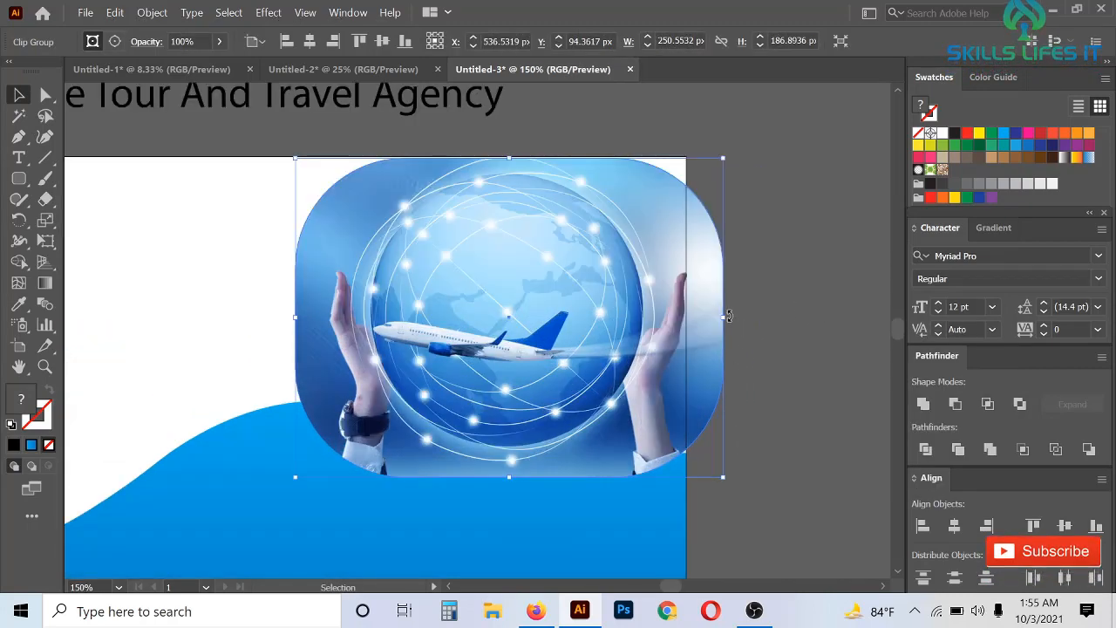
- Scale the clipped photo to about 217 × 162 px and move it inside the artboard's right edge
{"action": "left_click_drag", "start_coordinate": [728, 316], "coordinate": [694, 316]}
{"action": "left_click_drag", "start_coordinate": [589, 319], "coordinate": [555, 326]}
{"action": "scroll", "coordinate": [555, 326], "scroll_direction": "down", "scroll_amount": 1}
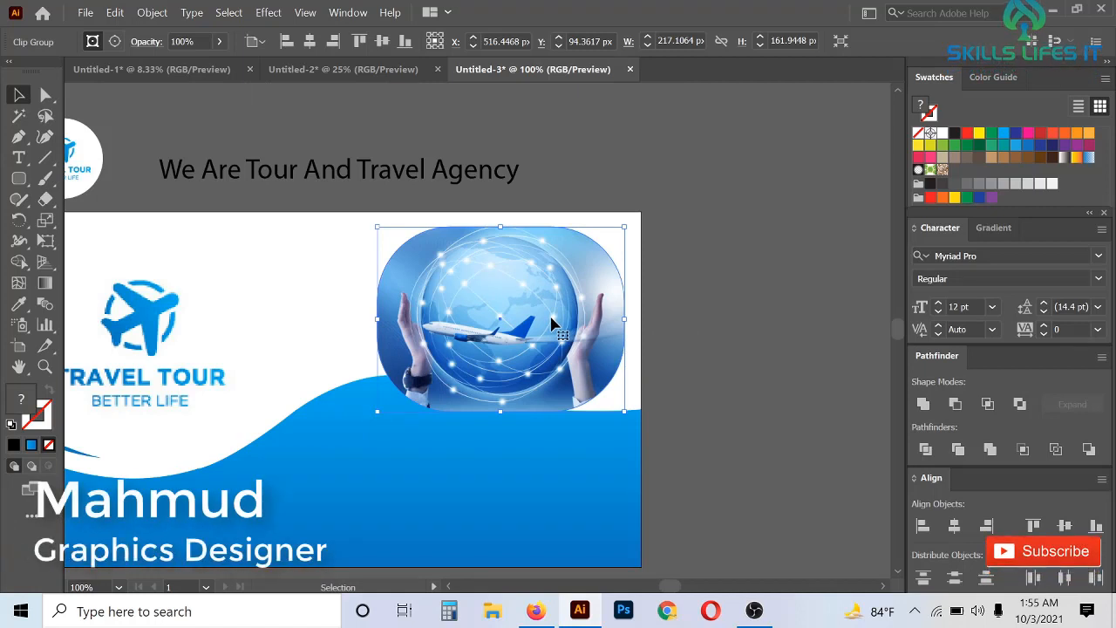
{"action": "scroll", "coordinate": [525, 349], "scroll_direction": "up", "scroll_amount": 1}
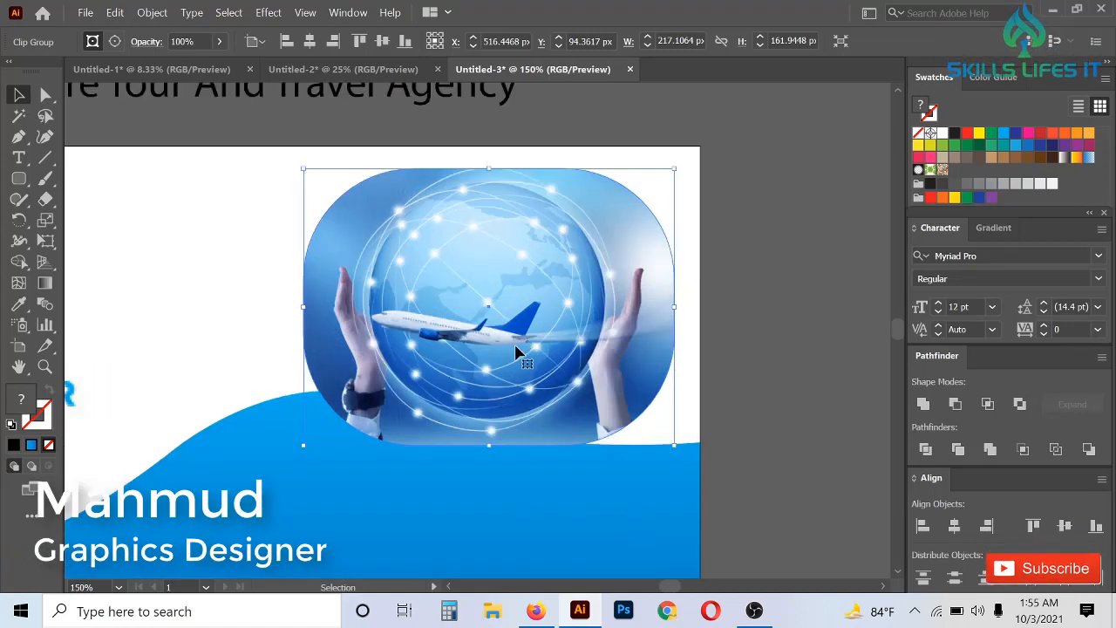
{"action": "scroll", "coordinate": [511, 350], "scroll_direction": "down", "scroll_amount": 2}
{"action": "scroll", "coordinate": [511, 351], "scroll_direction": "up", "scroll_amount": 2}
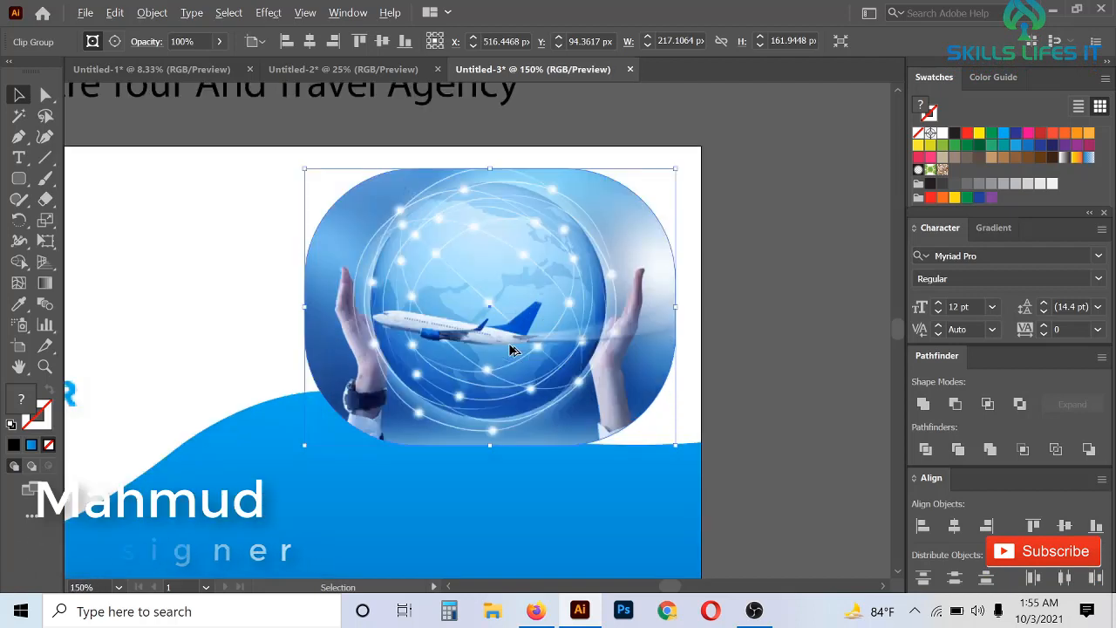
- Reduce the clipped photo to about 199 × 148 px and shift it slightly down toward the artboard's right edge
{"action": "left_click_drag", "start_coordinate": [491, 172], "coordinate": [491, 185]}
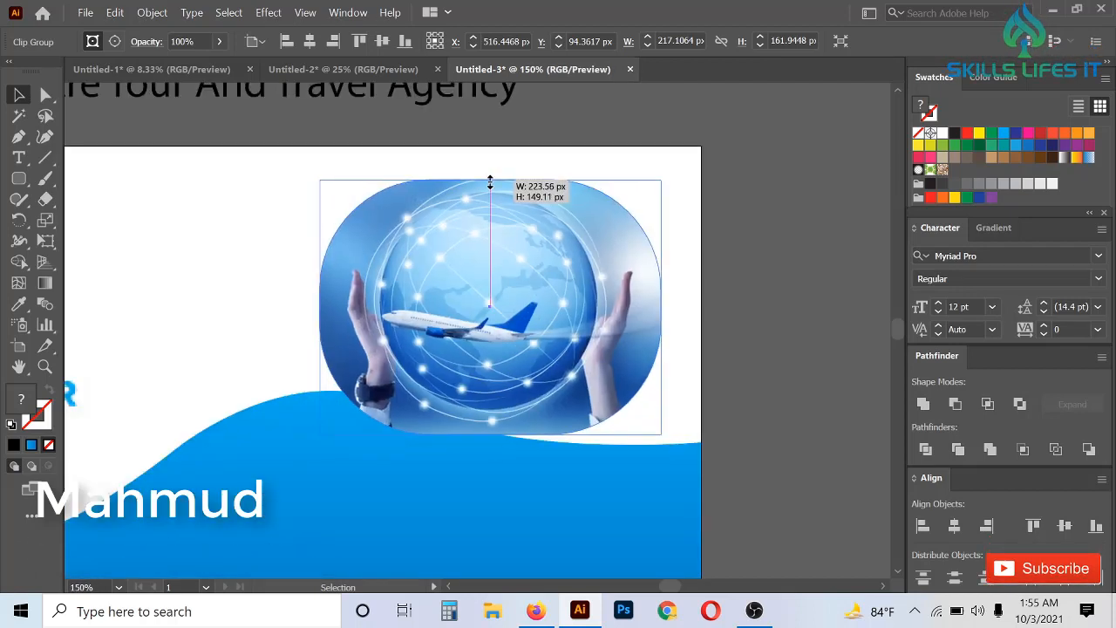
{"action": "mouse_move", "coordinate": [548, 327]}
{"action": "left_mouse_down"}
{"action": "mouse_move", "coordinate": [552, 346]}
{"action": "mouse_move", "coordinate": [562, 336]}
{"action": "left_mouse_up"}
{"action": "scroll", "coordinate": [563, 337], "scroll_direction": "down", "scroll_amount": 2}
{"action": "scroll", "coordinate": [563, 340], "scroll_direction": "up", "scroll_amount": 2}
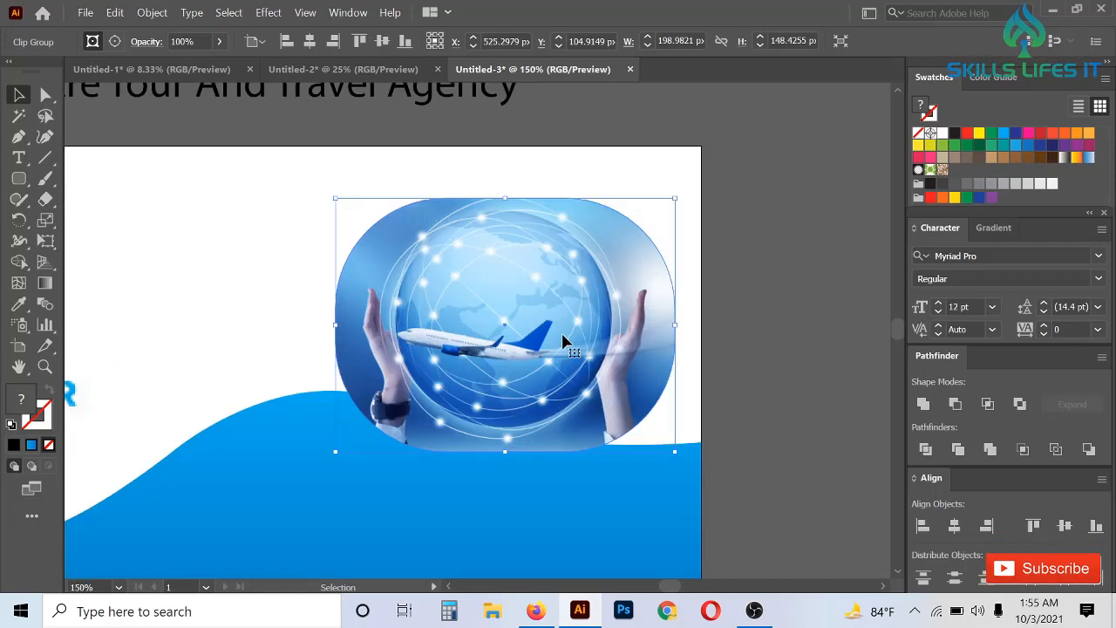
- Offset the clipped photo's rounded outline by 24 px with Miter joins
{"action": "left_click", "coordinate": [144, 16]}
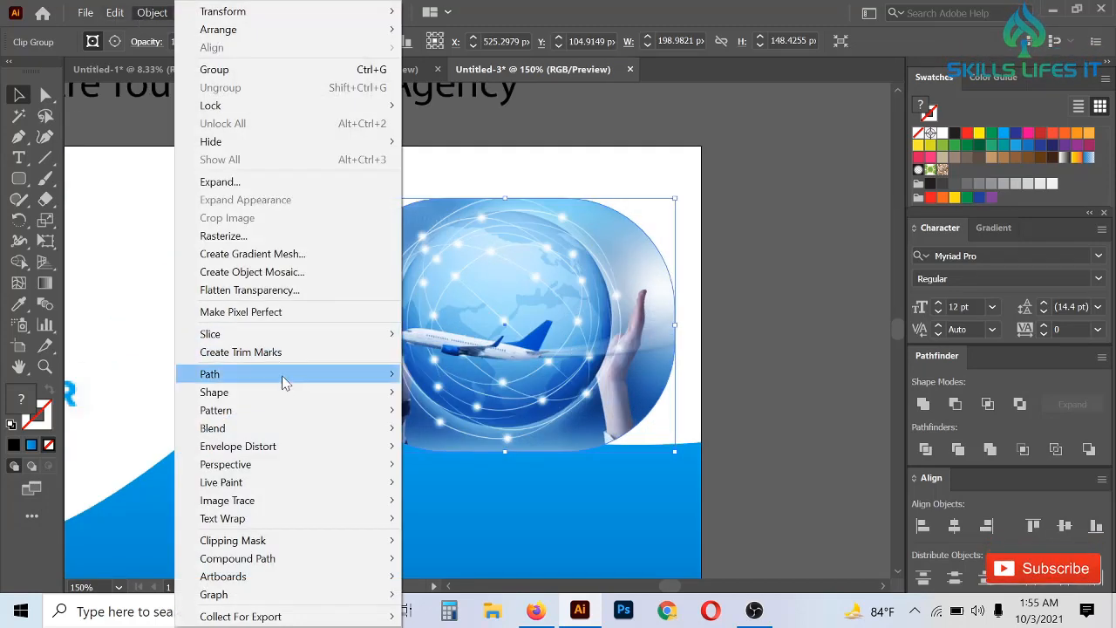
{"action": "mouse_move", "coordinate": [285, 381]}
{"action": "left_click", "coordinate": [436, 428]}
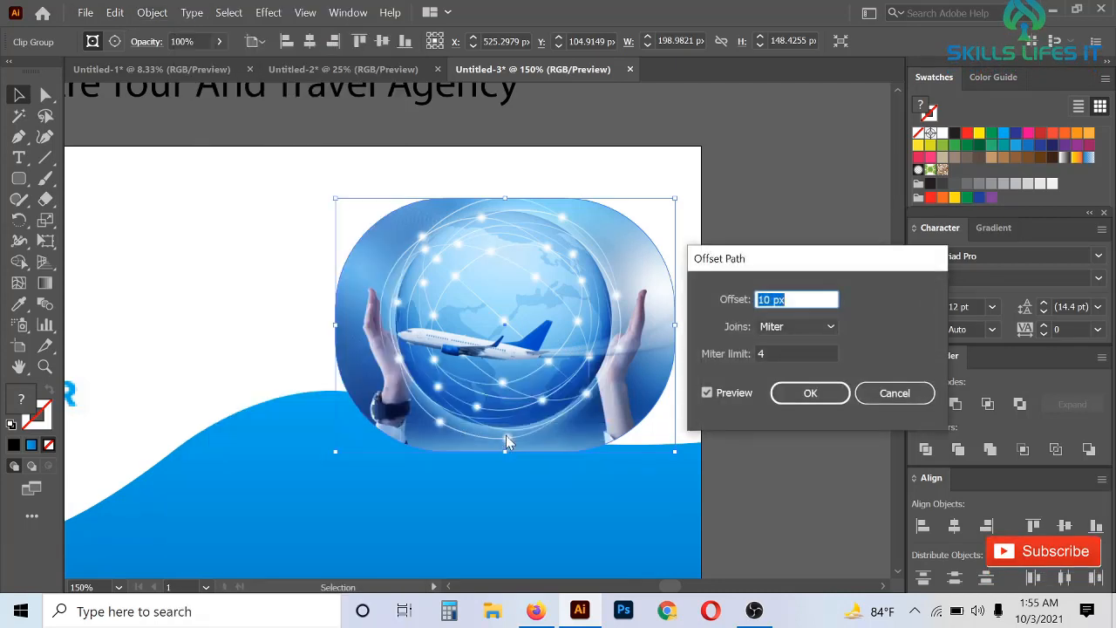
{"action": "scroll", "coordinate": [812, 296], "scroll_direction": "up", "scroll_amount": 5}
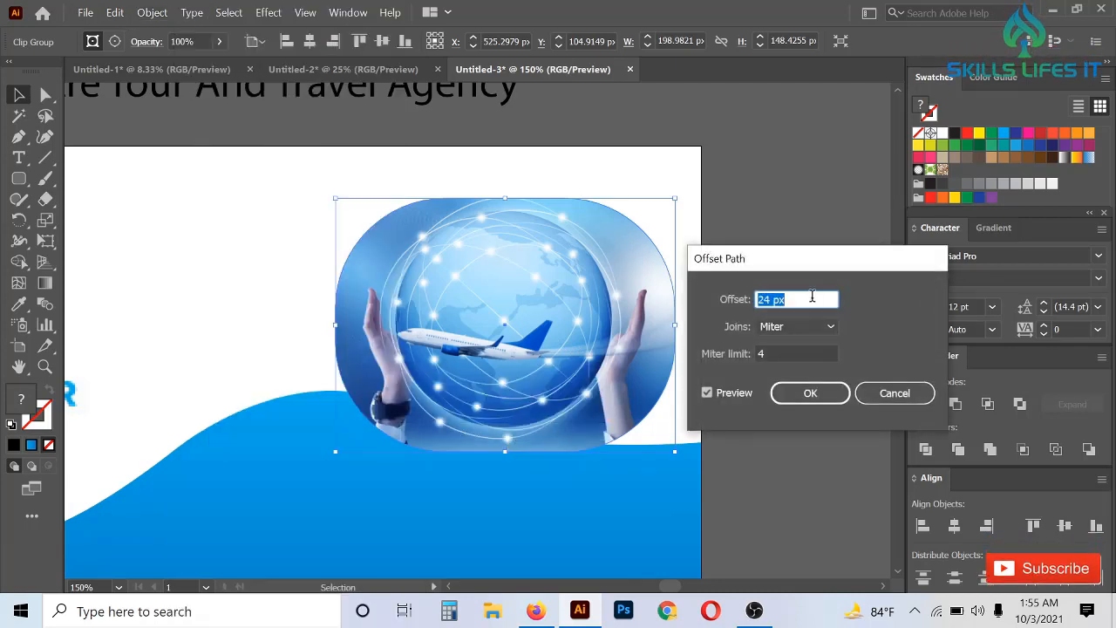
{"action": "left_click", "coordinate": [810, 392]}
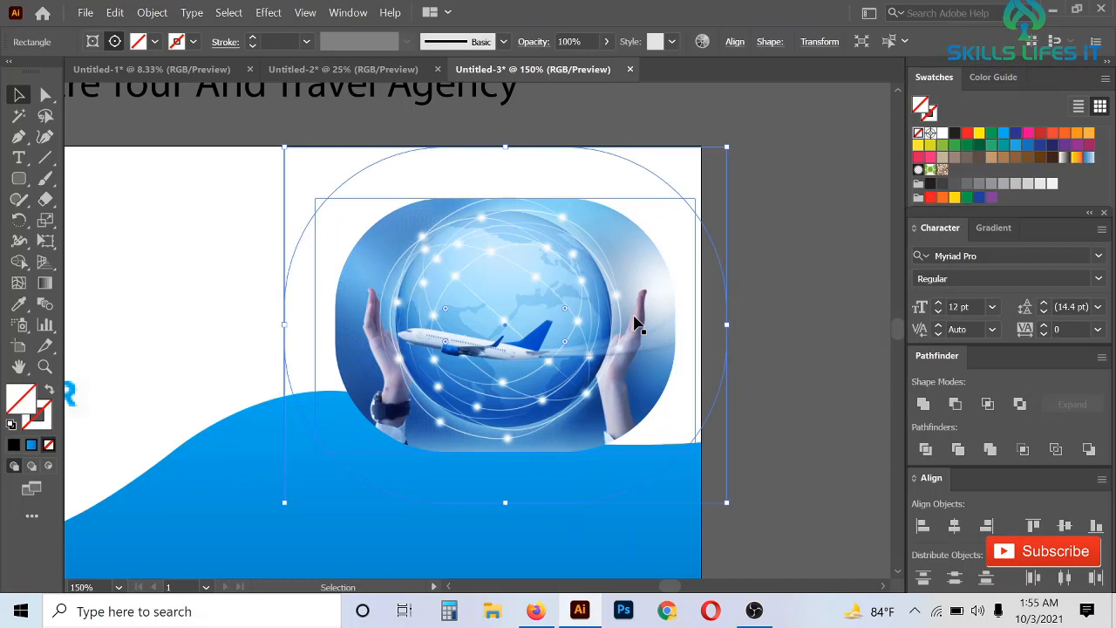
- Fill the offset outline with white and move it off the artboard, beside its right edge
{"action": "left_click", "coordinate": [943, 135]}
{"action": "scroll", "coordinate": [415, 245], "scroll_direction": "down", "scroll_amount": 2}
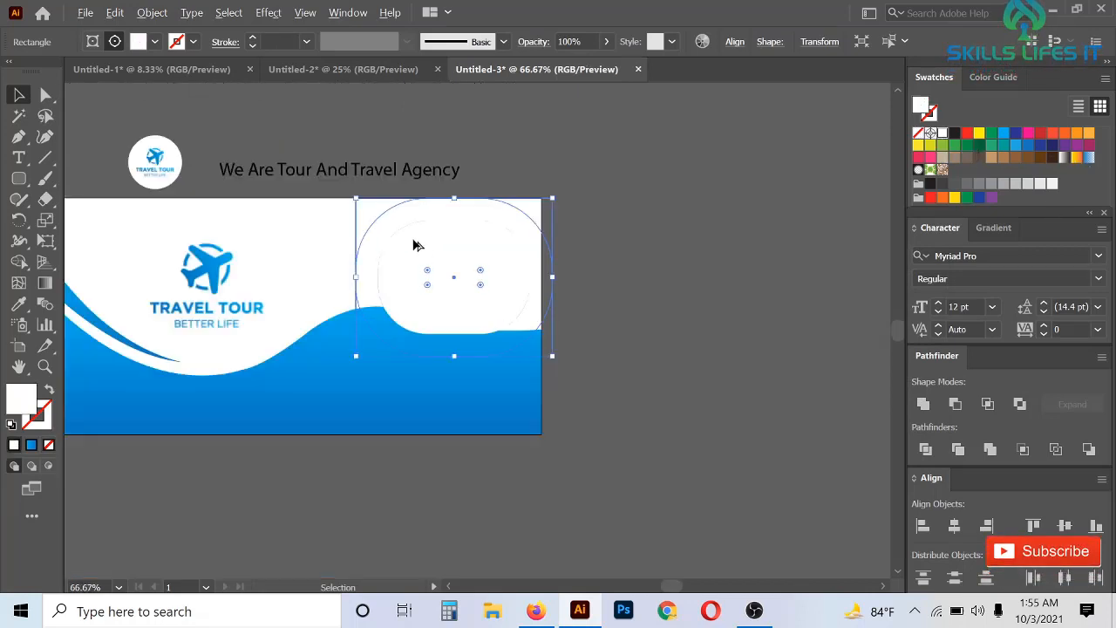
{"action": "left_click_drag", "start_coordinate": [472, 241], "coordinate": [683, 250]}
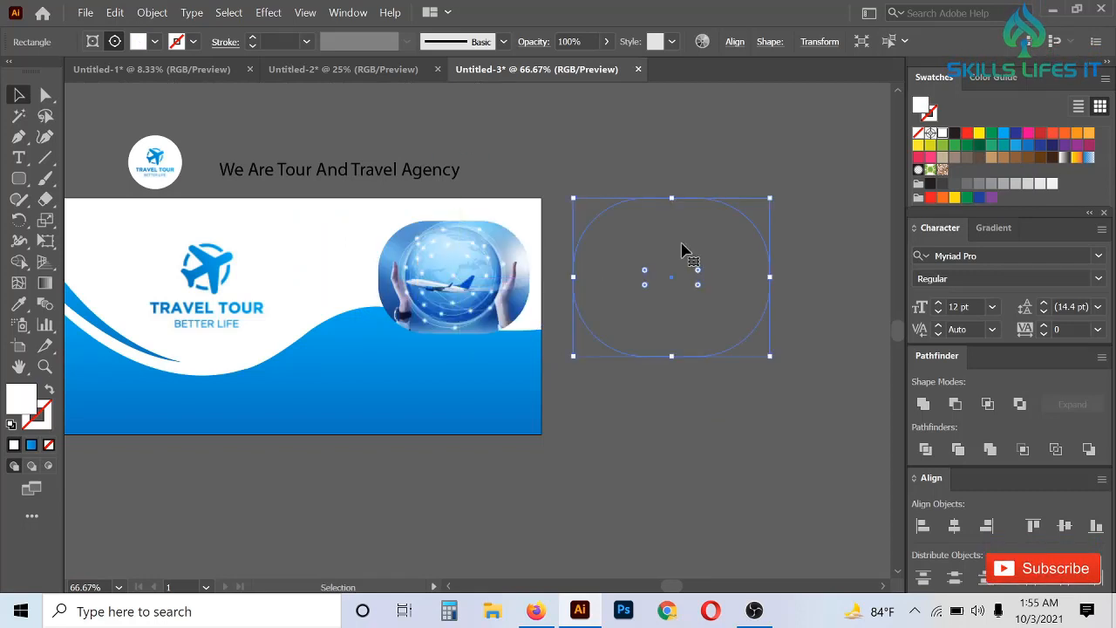
{"action": "left_click", "coordinate": [663, 153]}
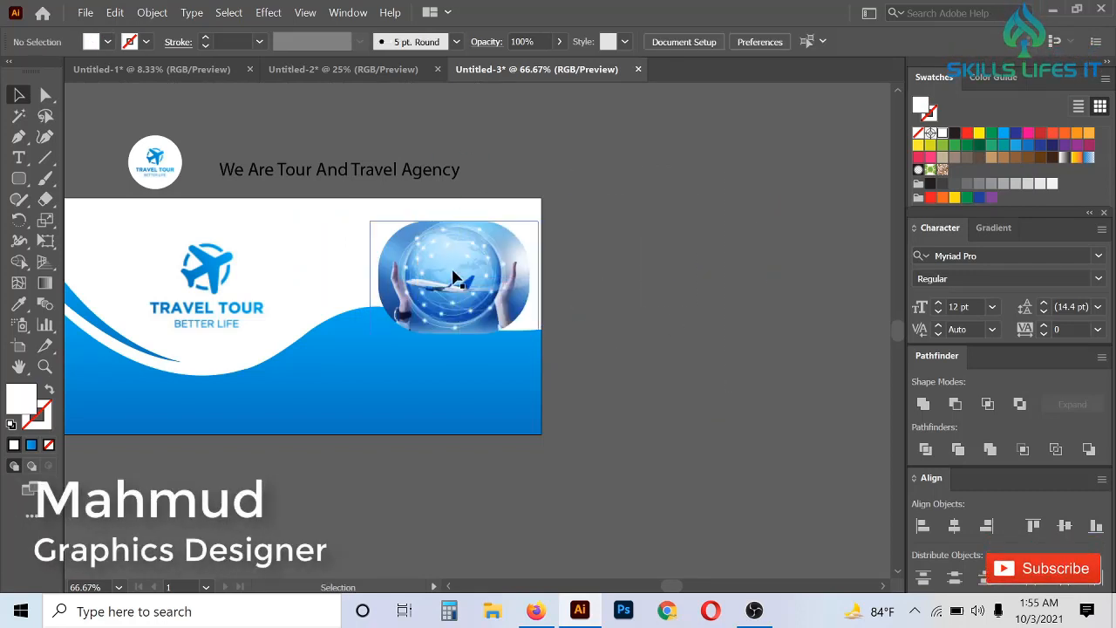
- Move the clipped photo off the artboard onto the white offset shape
{"action": "left_click_drag", "start_coordinate": [453, 279], "coordinate": [748, 288]}
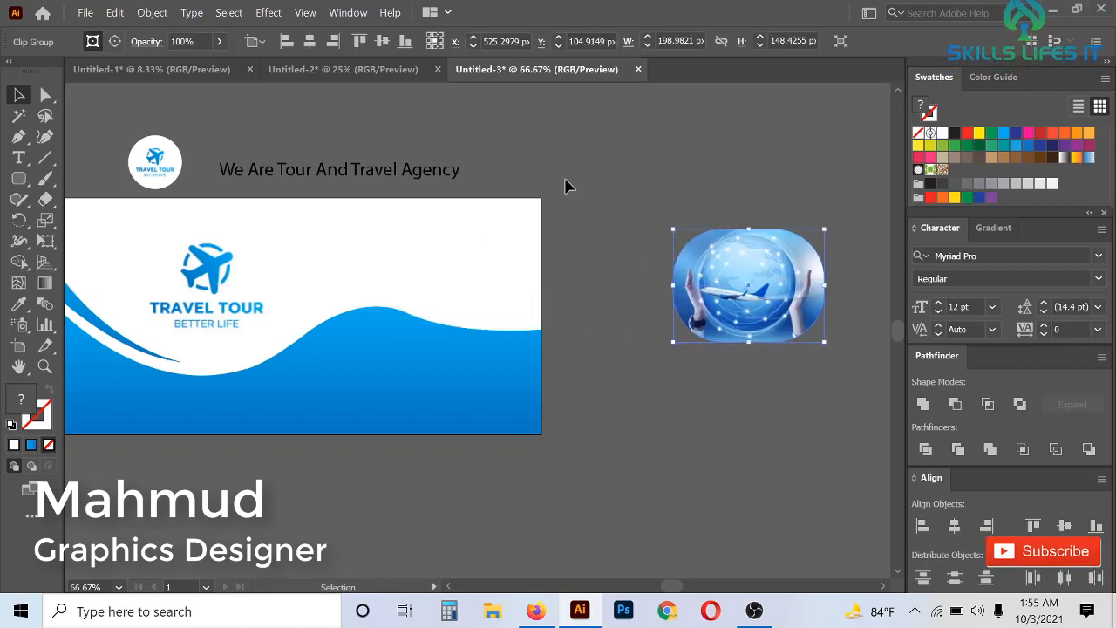
{"action": "left_click", "coordinate": [656, 362]}
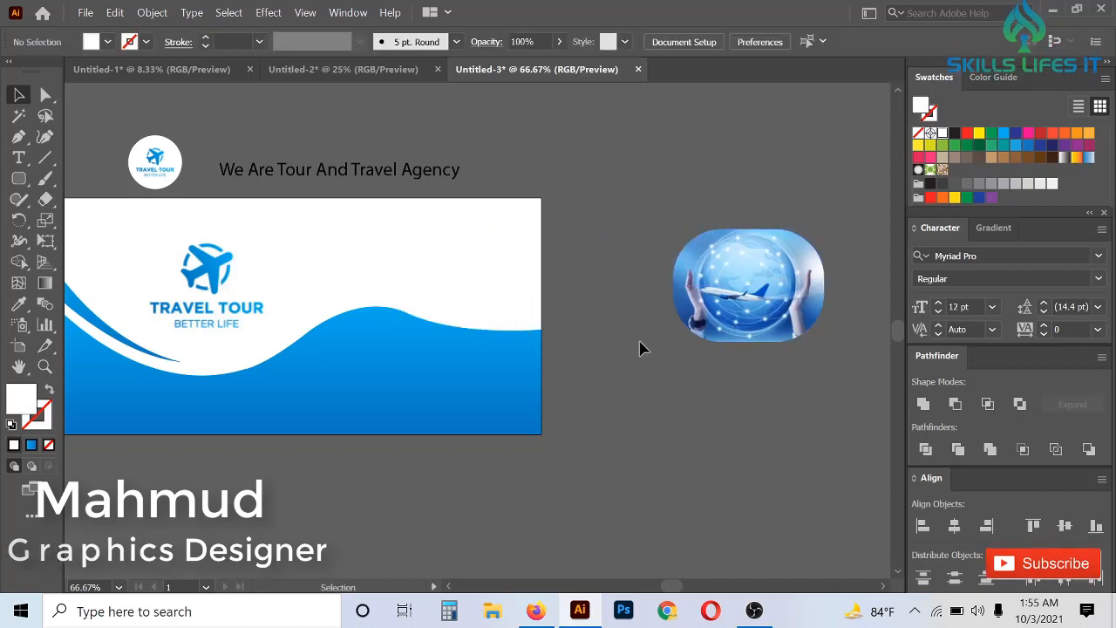
{"action": "left_click", "coordinate": [780, 276]}
{"action": "key", "text": "ctrl+plus"}
{"action": "key", "text": "ctrl+plus"}
{"action": "key", "text": "ctrl+plus"}
{"action": "key", "text": "ctrl+plus"}
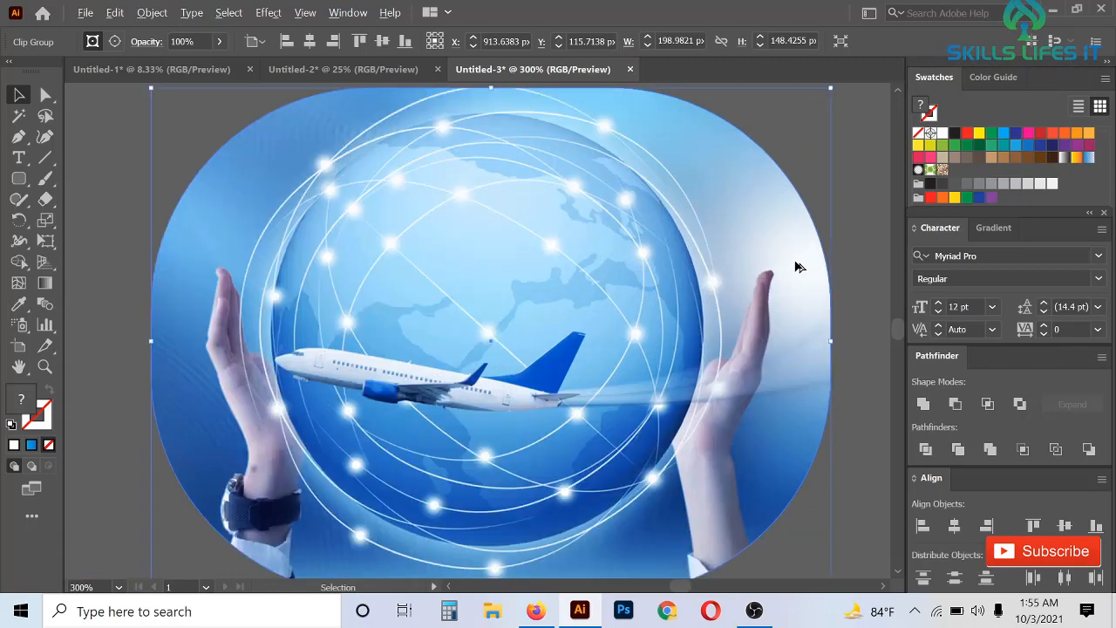
{"action": "key", "text": "ctrl+minus"}
{"action": "key", "text": "ctrl+minus"}
- Undo the recent edits back through the photo's clipping mask and switch to the Direct Selection tool
{"action": "key", "text": "ctrl+x"}
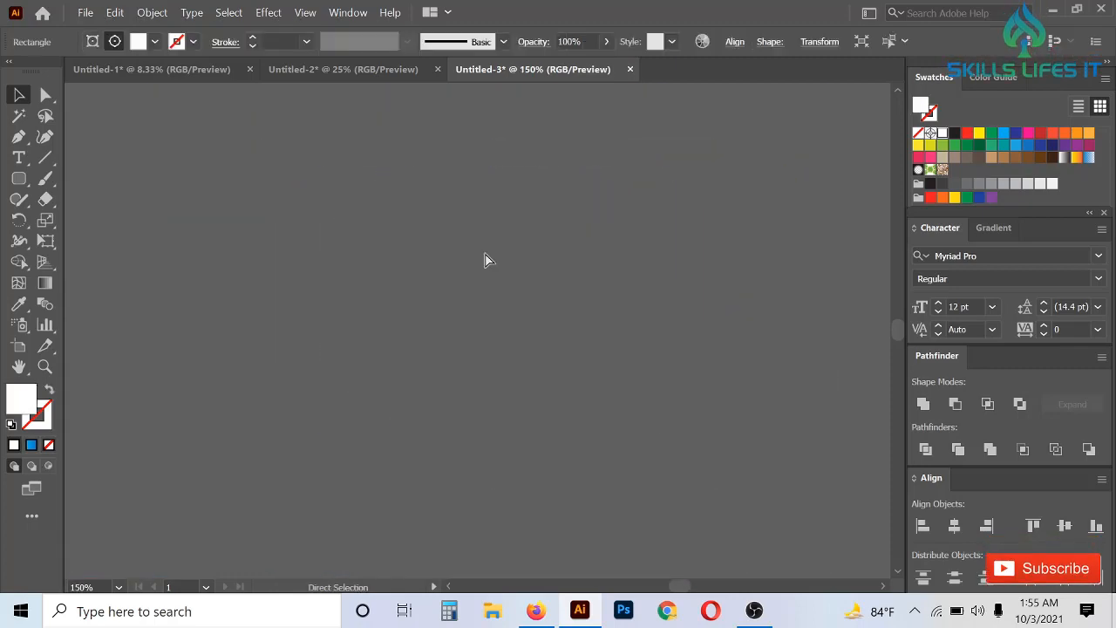
{"action": "key", "text": "ctrl+z"}
{"action": "key", "text": "ctrl+z"}
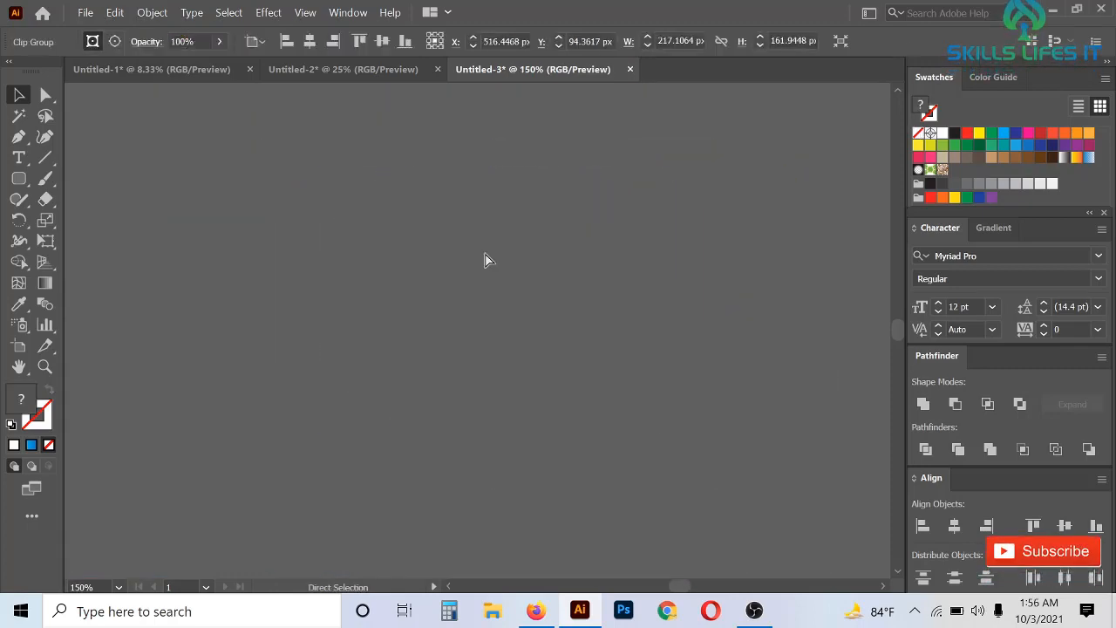
{"action": "key", "text": "ctrl+f"}
{"action": "key", "text": "v"}
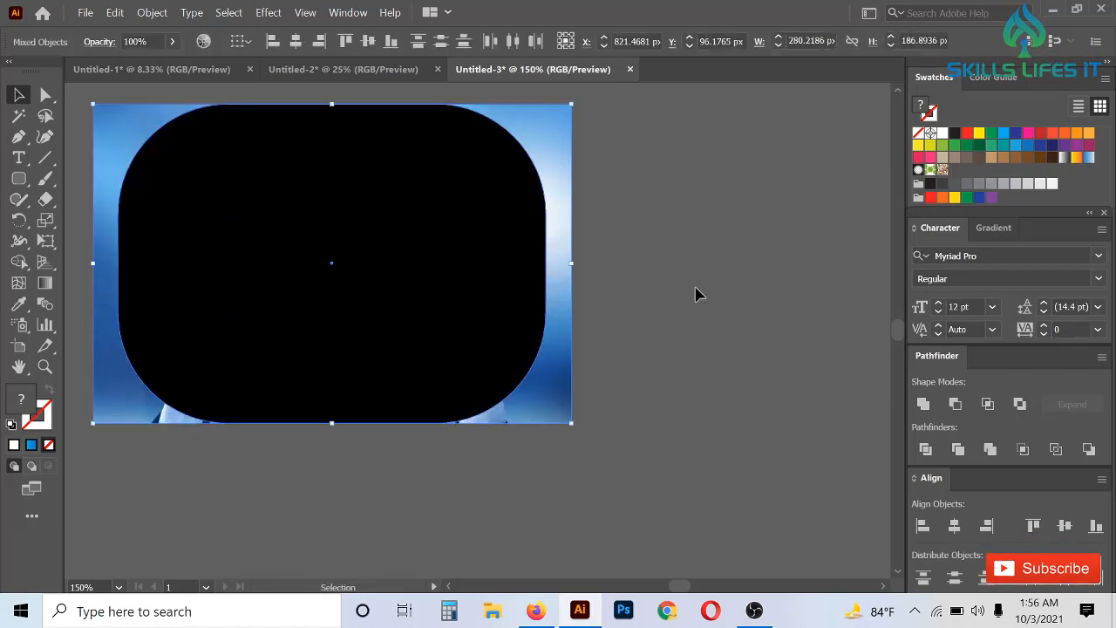
{"action": "key", "text": "ctrl+minus"}
{"action": "scroll", "coordinate": [381, 244], "scroll_direction": "up", "scroll_amount": 1}
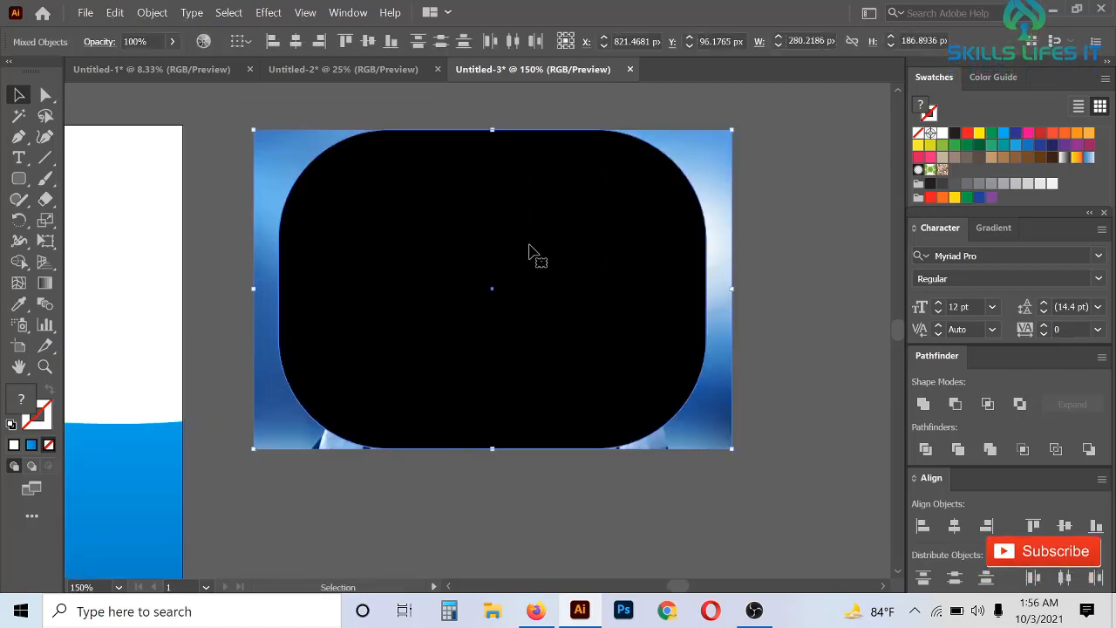
{"action": "left_click", "coordinate": [46, 95]}
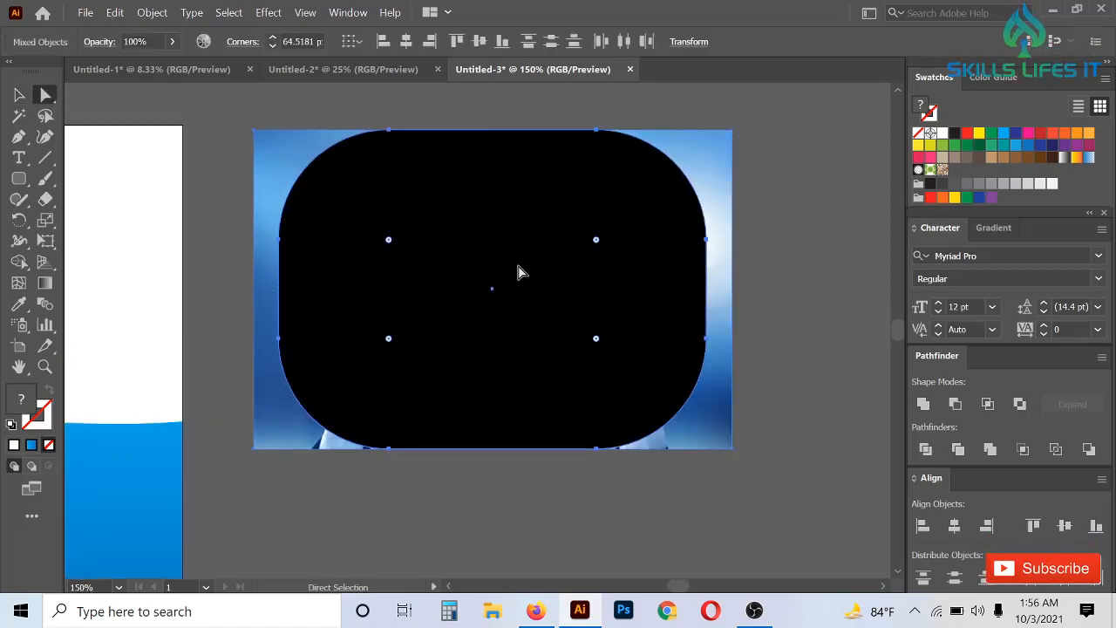
- Duplicate the travel photo with its black rounded rectangle to a spot below the originals
{"action": "scroll", "coordinate": [518, 270], "scroll_direction": "down", "scroll_amount": 2}
{"action": "left_click_drag", "start_coordinate": [518, 272], "coordinate": [555, 472]}
{"action": "scroll", "coordinate": [554, 472], "scroll_direction": "up", "scroll_amount": 1}
{"action": "scroll", "coordinate": [479, 267], "scroll_direction": "up", "scroll_amount": 4}
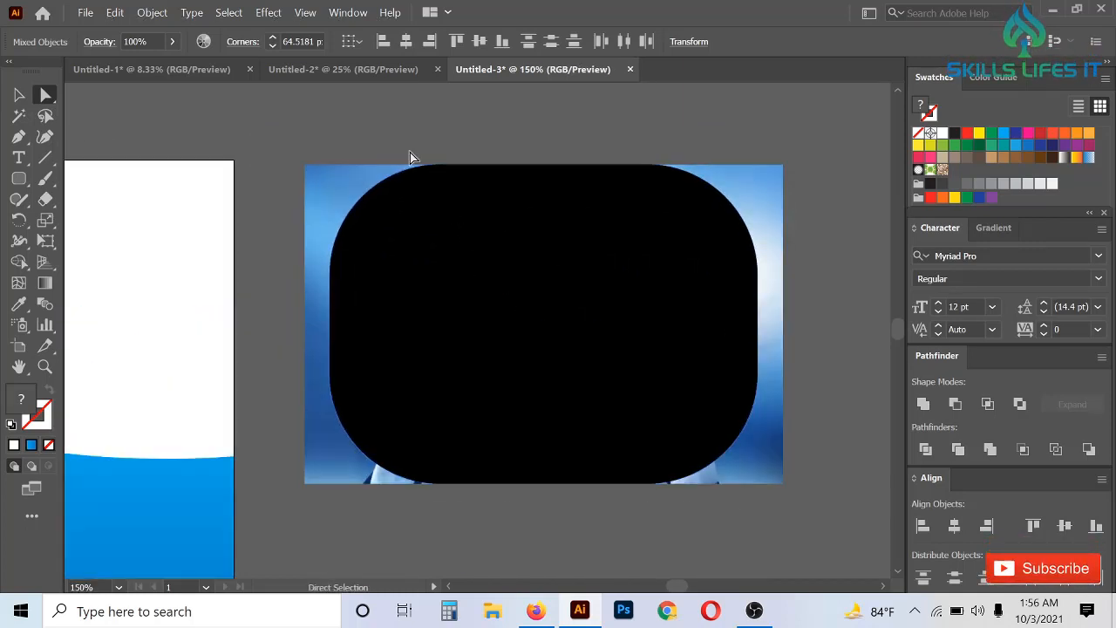
- Clip the original travel photo to its rounded rectangle with a clipping mask
{"action": "left_click_drag", "start_coordinate": [412, 157], "coordinate": [618, 418]}
{"action": "right_click", "coordinate": [613, 342]}
{"action": "left_click", "coordinate": [697, 216]}
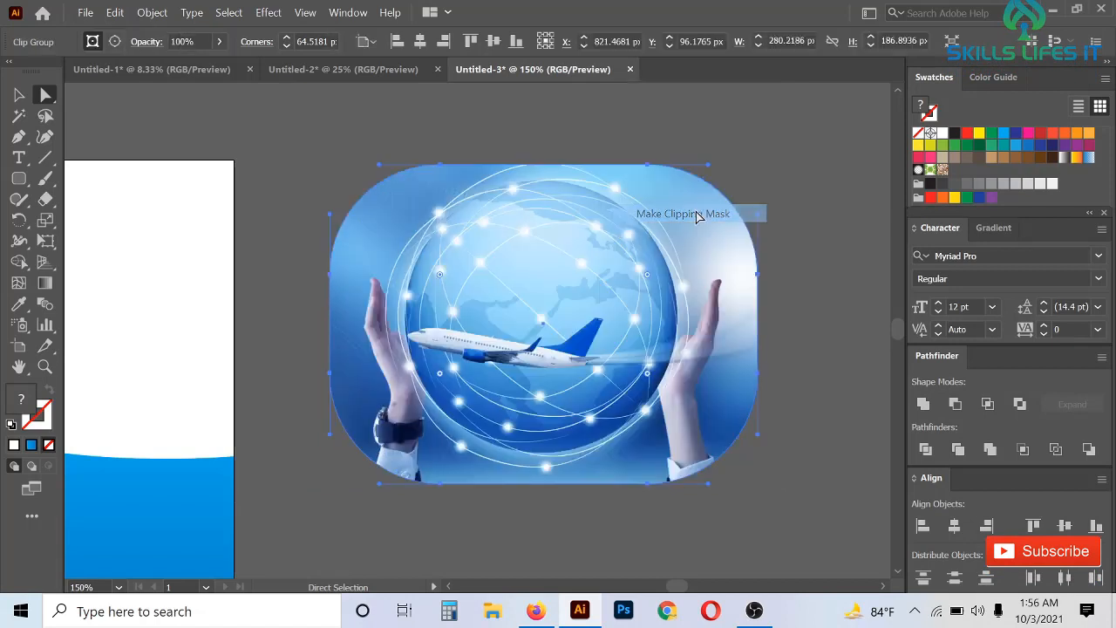
- Move the duplicated black rounded rectangle from the lower photo exactly onto the clipped photo
{"action": "scroll", "coordinate": [789, 319], "scroll_direction": "down", "scroll_amount": 2}
{"action": "scroll", "coordinate": [786, 316], "scroll_direction": "down", "scroll_amount": 2}
{"action": "left_click", "coordinate": [755, 471]}
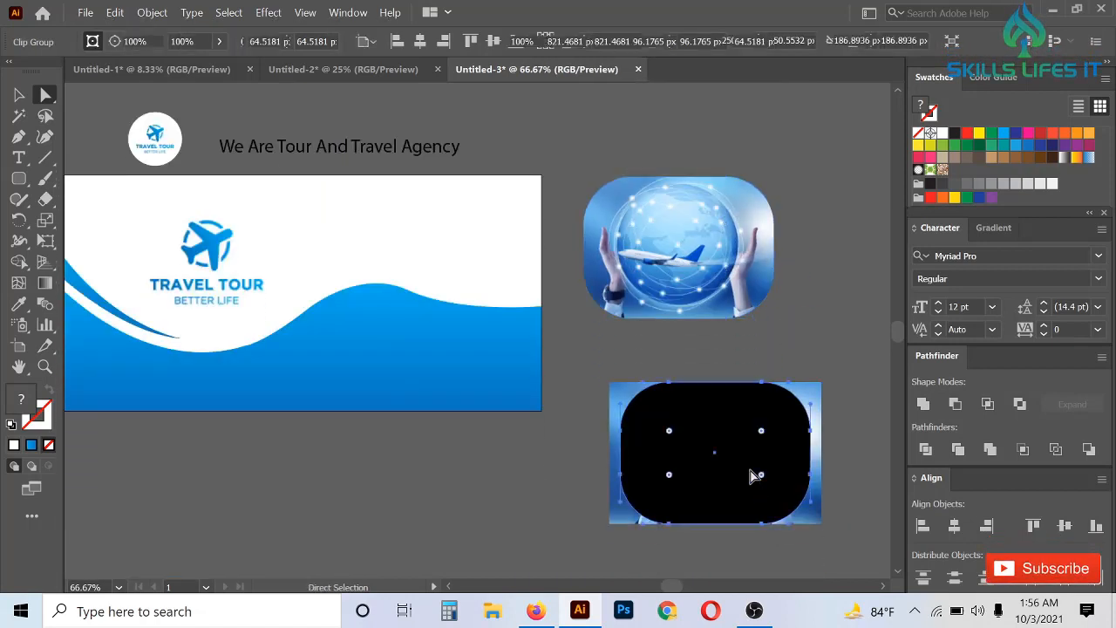
{"action": "left_click", "coordinate": [801, 512]}
{"action": "left_click_drag", "start_coordinate": [754, 469], "coordinate": [715, 277]}
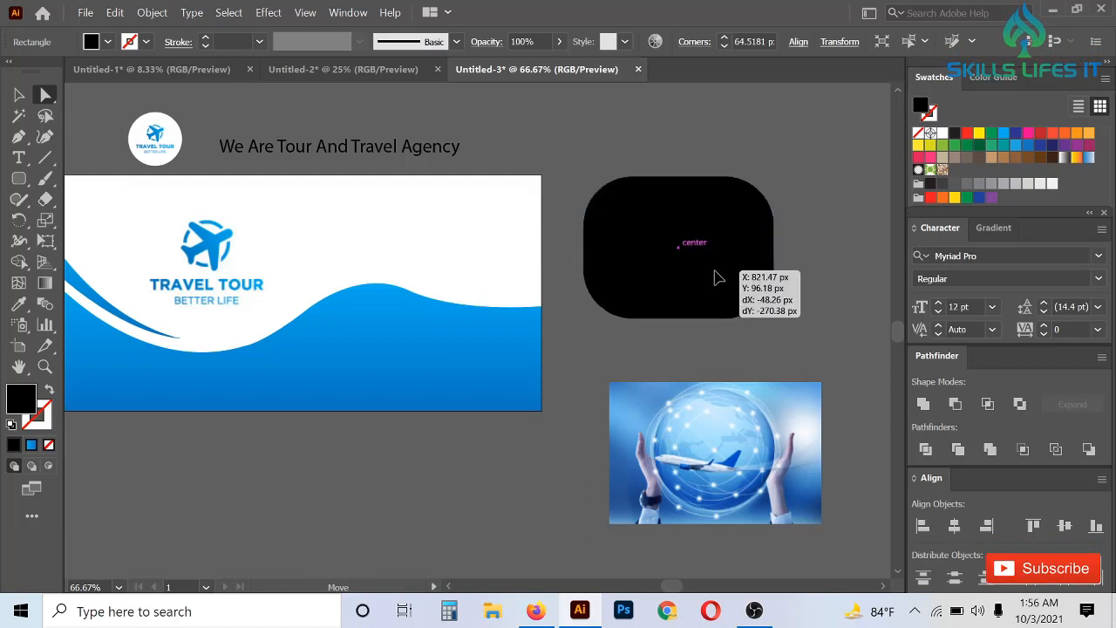
- Enlarge the black rounded rectangle slightly beyond the clipped photo on all sides and remove its fill
{"action": "key", "text": "ctrl+equal"}
{"action": "key", "text": "ctrl+equal"}
{"action": "key", "text": "v"}
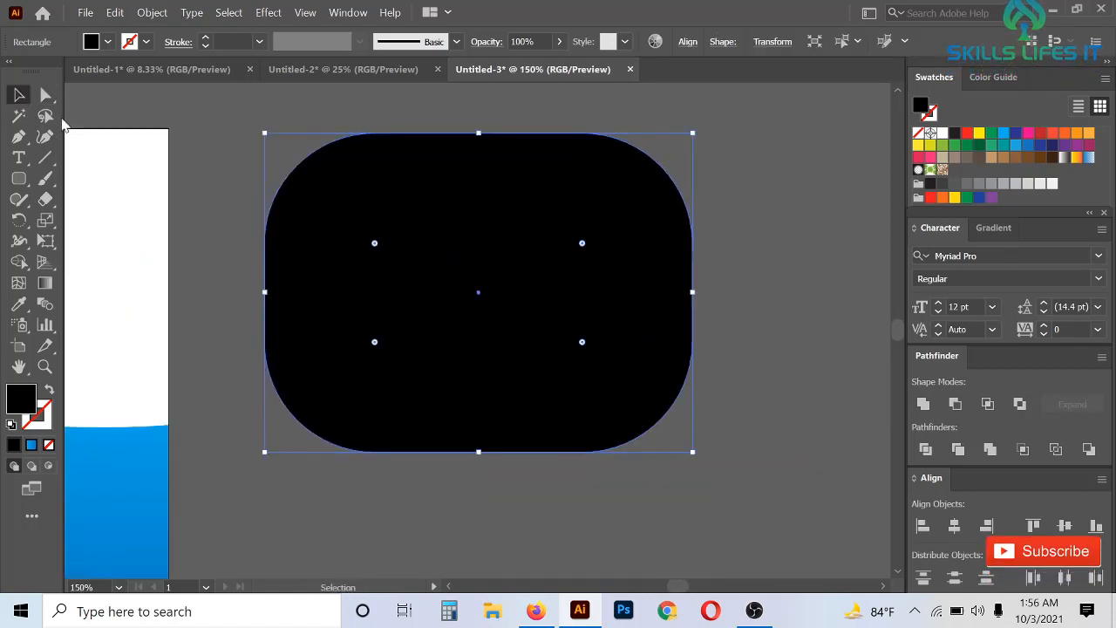
{"action": "left_click_drag", "start_coordinate": [695, 293], "coordinate": [699, 293]}
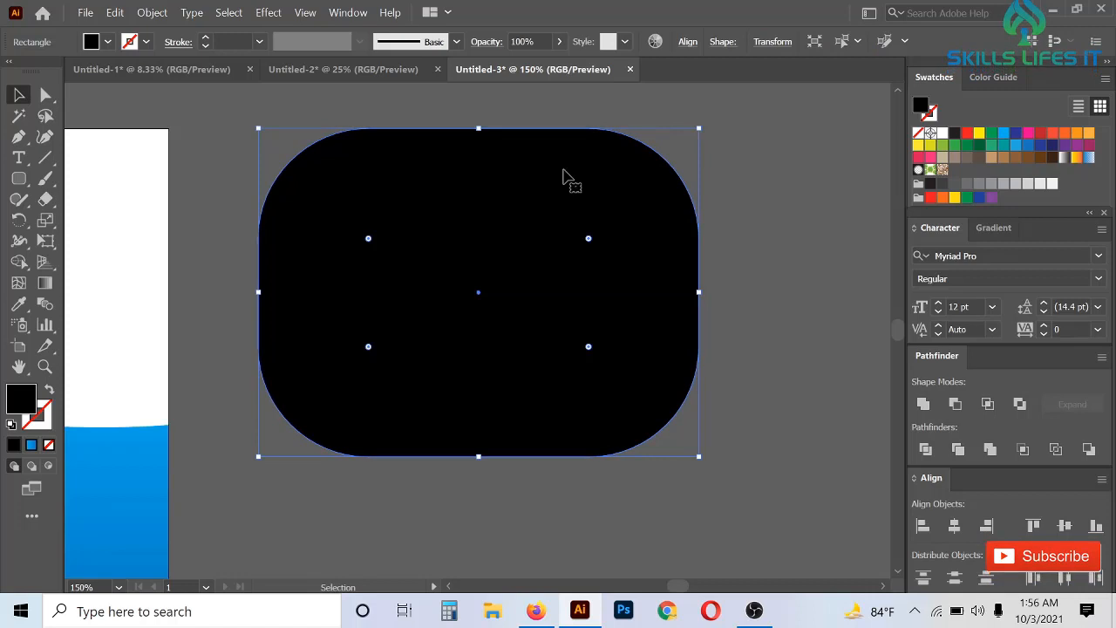
{"action": "left_click", "coordinate": [918, 135]}
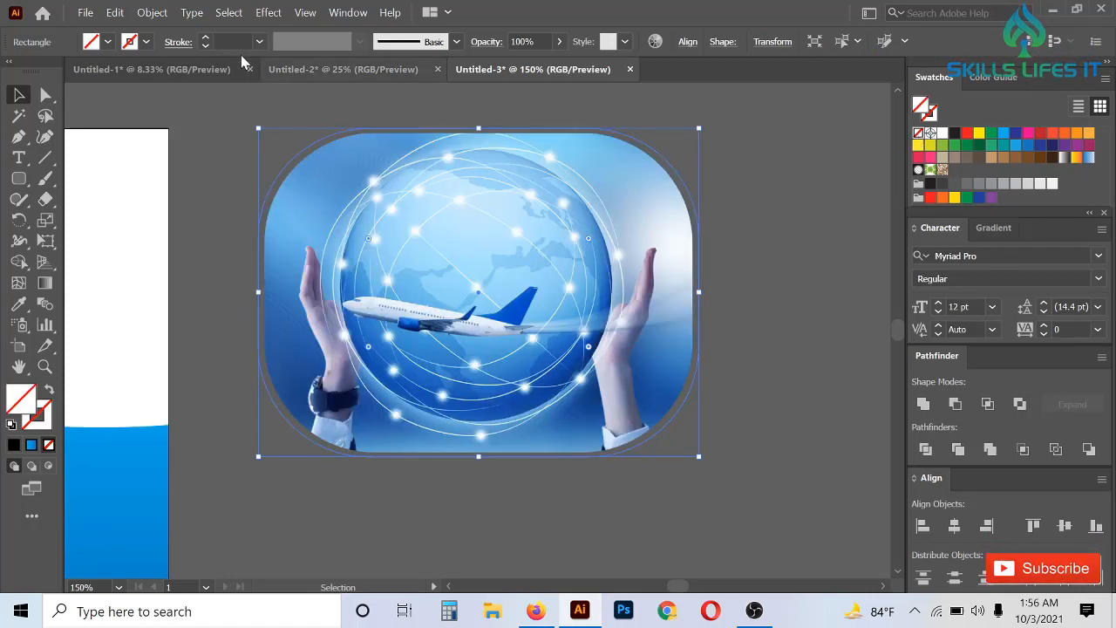
{"action": "scroll", "coordinate": [477, 128], "scroll_direction": "up", "scroll_amount": 1}
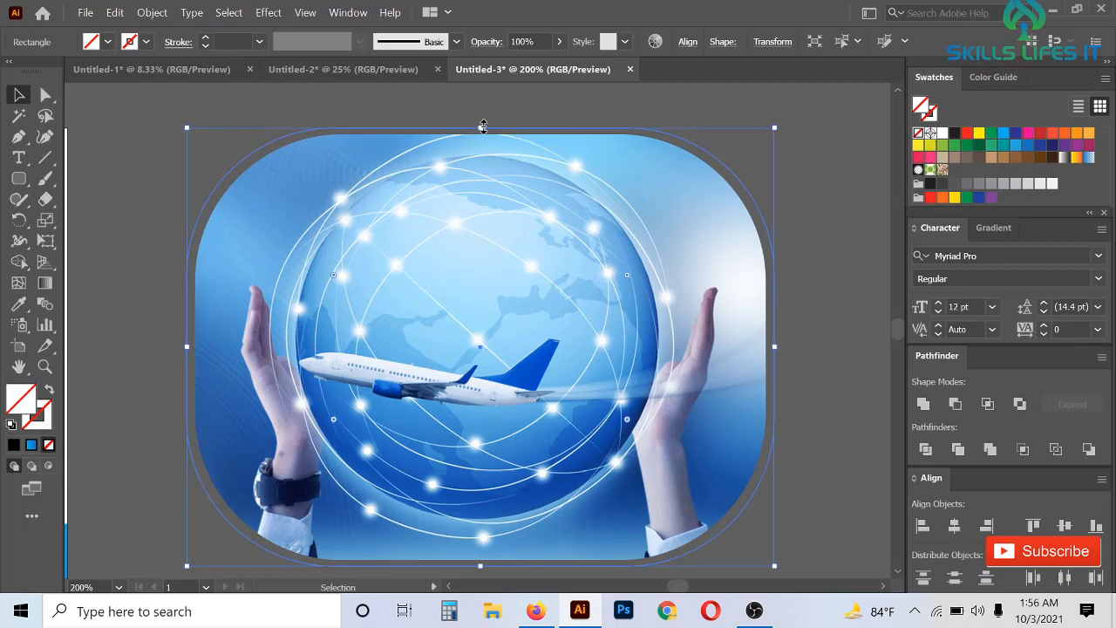
{"action": "left_click_drag", "start_coordinate": [483, 126], "coordinate": [483, 125]}
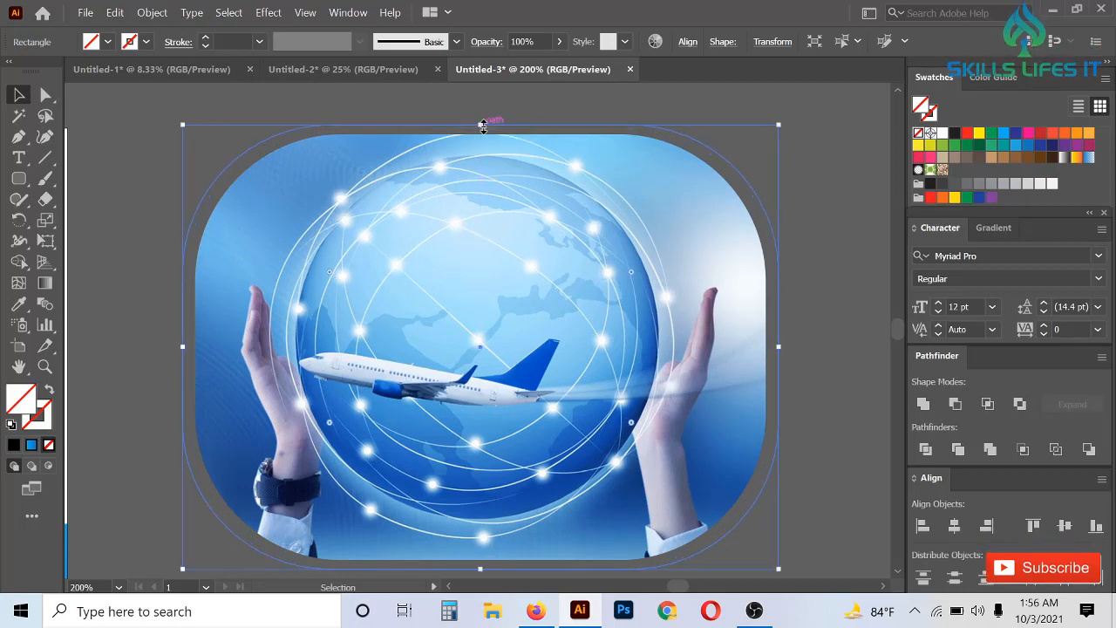
- Give the rounded outline an 8 pt stroke, stretch its sides outward for an even gap, and nudge the clipped photo into its centre
{"action": "left_click", "coordinate": [204, 39]}
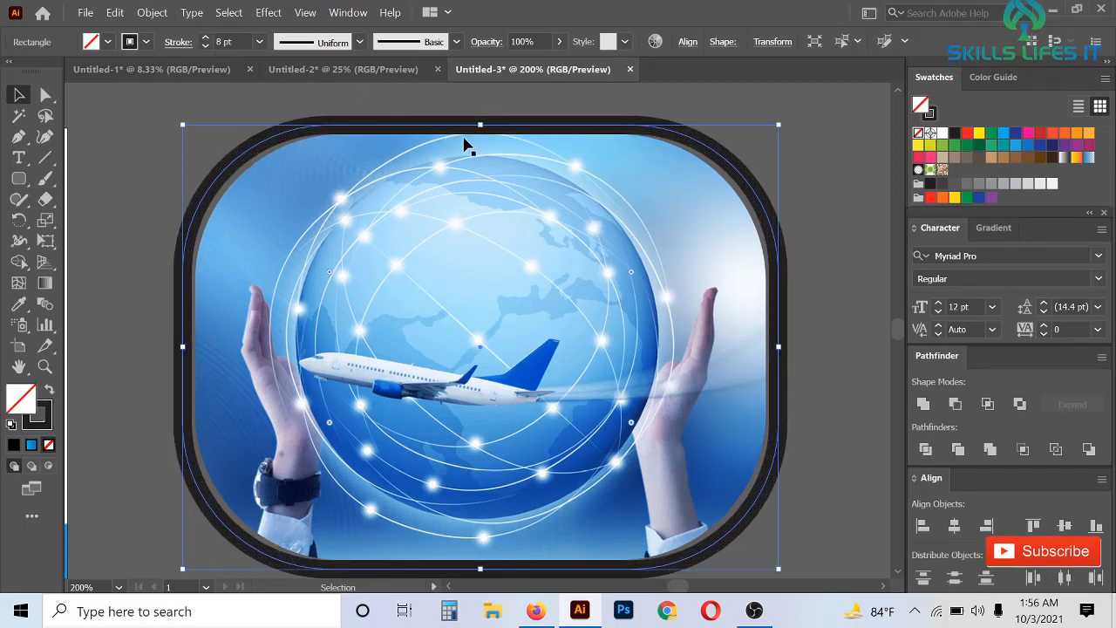
{"action": "left_click_drag", "start_coordinate": [484, 123], "coordinate": [482, 121]}
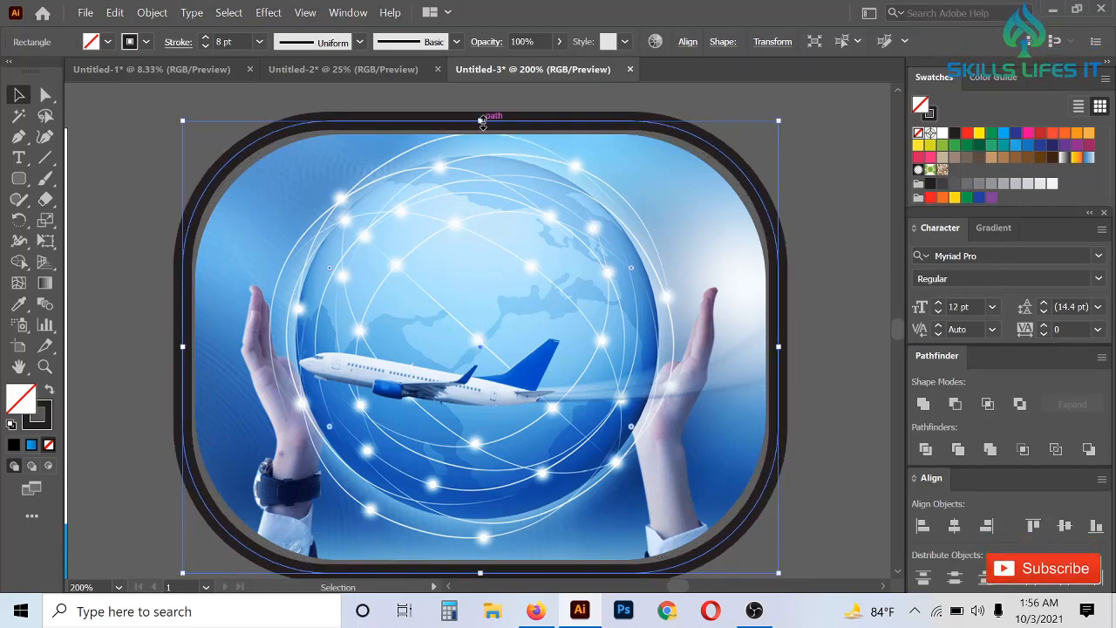
{"action": "left_click_drag", "start_coordinate": [482, 120], "coordinate": [483, 118]}
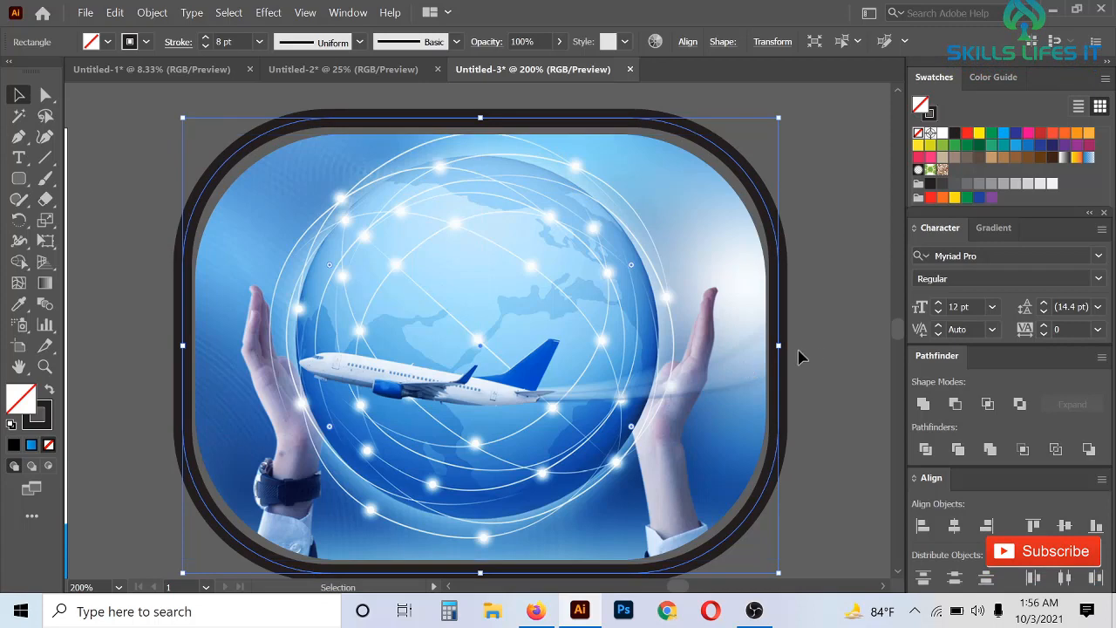
{"action": "left_click_drag", "start_coordinate": [783, 346], "coordinate": [786, 347]}
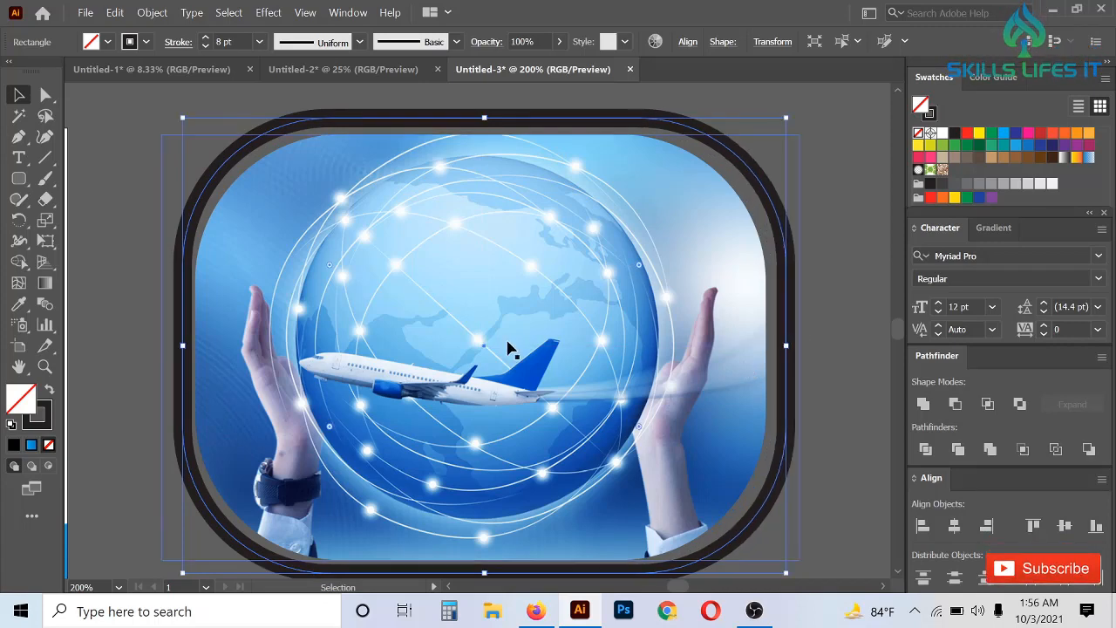
{"action": "left_click_drag", "start_coordinate": [182, 346], "coordinate": [177, 350]}
{"action": "scroll", "coordinate": [481, 558], "scroll_direction": "down", "scroll_amount": 2}
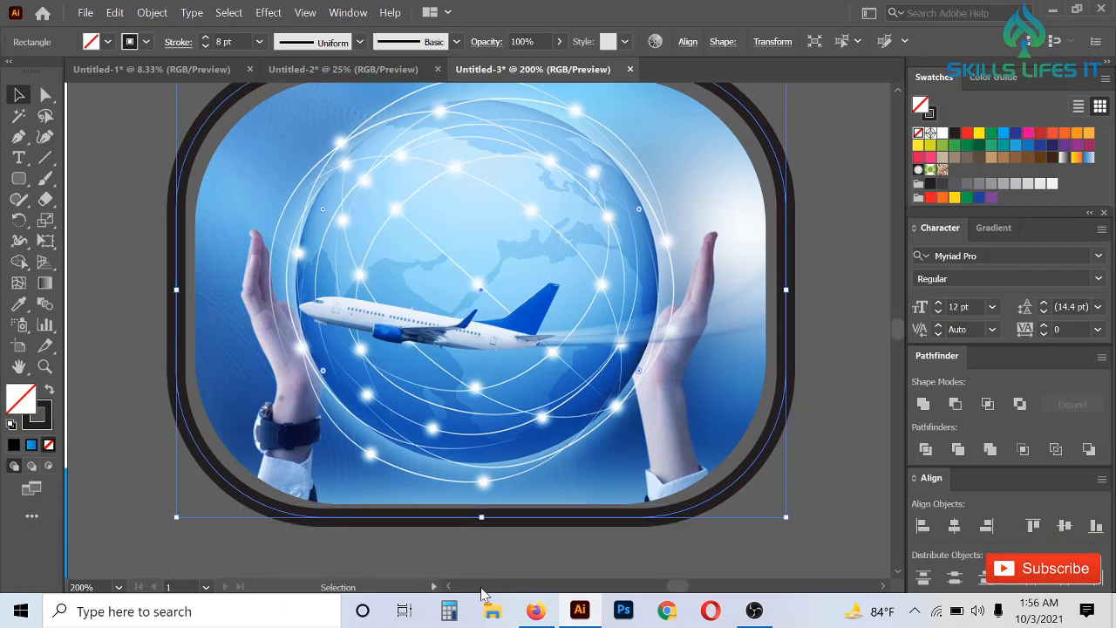
{"action": "left_click_drag", "start_coordinate": [484, 519], "coordinate": [486, 522]}
{"action": "scroll", "coordinate": [485, 523], "scroll_direction": "up", "scroll_amount": 2}
{"action": "left_click_drag", "start_coordinate": [491, 427], "coordinate": [490, 423]}
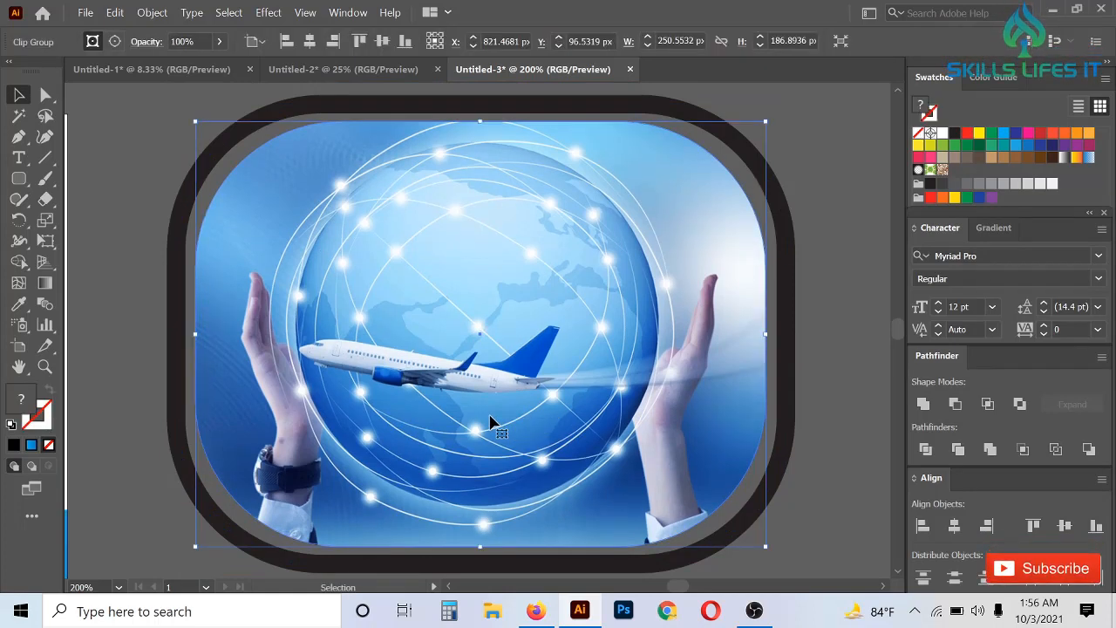
- Expand the rounded frame's fill and stroke into a shape and fill it with white
{"action": "scroll", "coordinate": [491, 423], "scroll_direction": "down", "scroll_amount": 3}
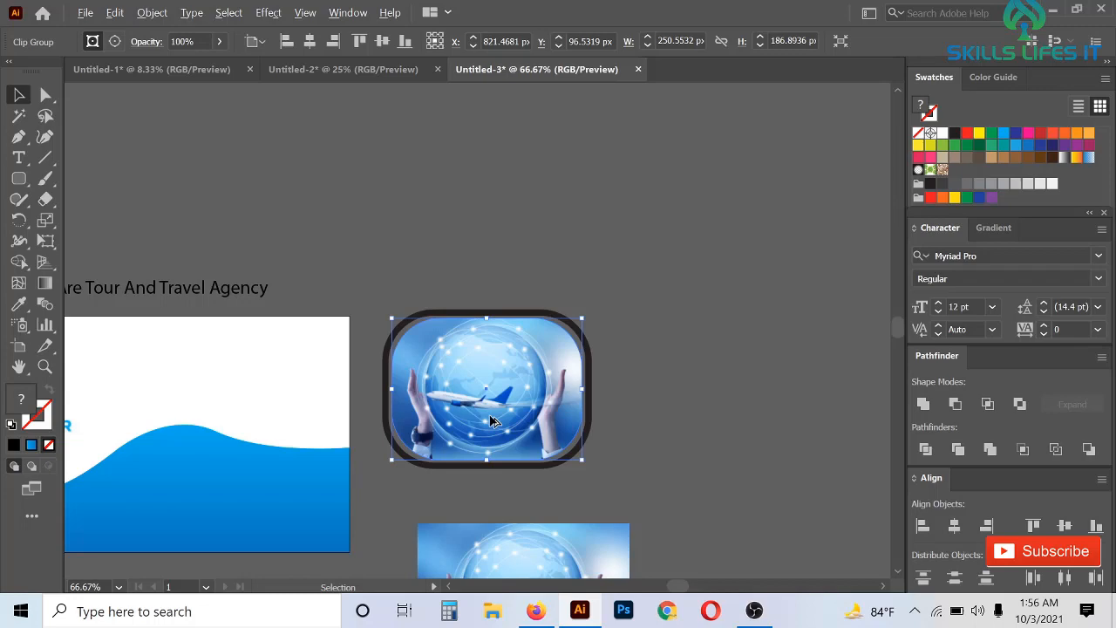
{"action": "left_click", "coordinate": [633, 315]}
{"action": "scroll", "coordinate": [530, 326], "scroll_direction": "up", "scroll_amount": 2}
{"action": "left_click", "coordinate": [503, 286]}
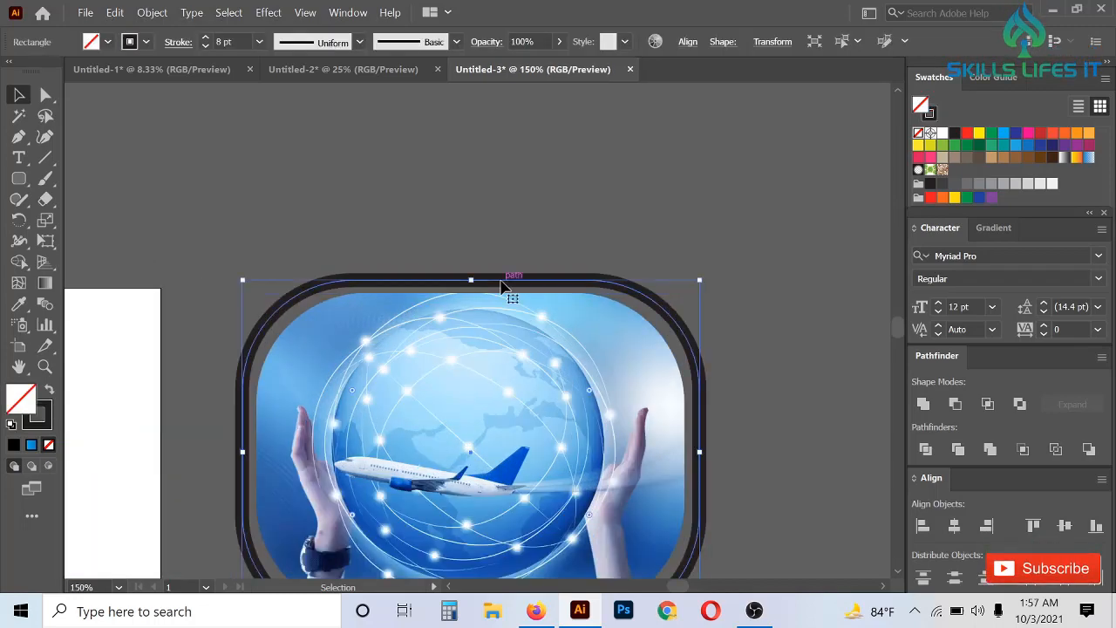
{"action": "left_click", "coordinate": [152, 12]}
{"action": "left_click", "coordinate": [244, 182]}
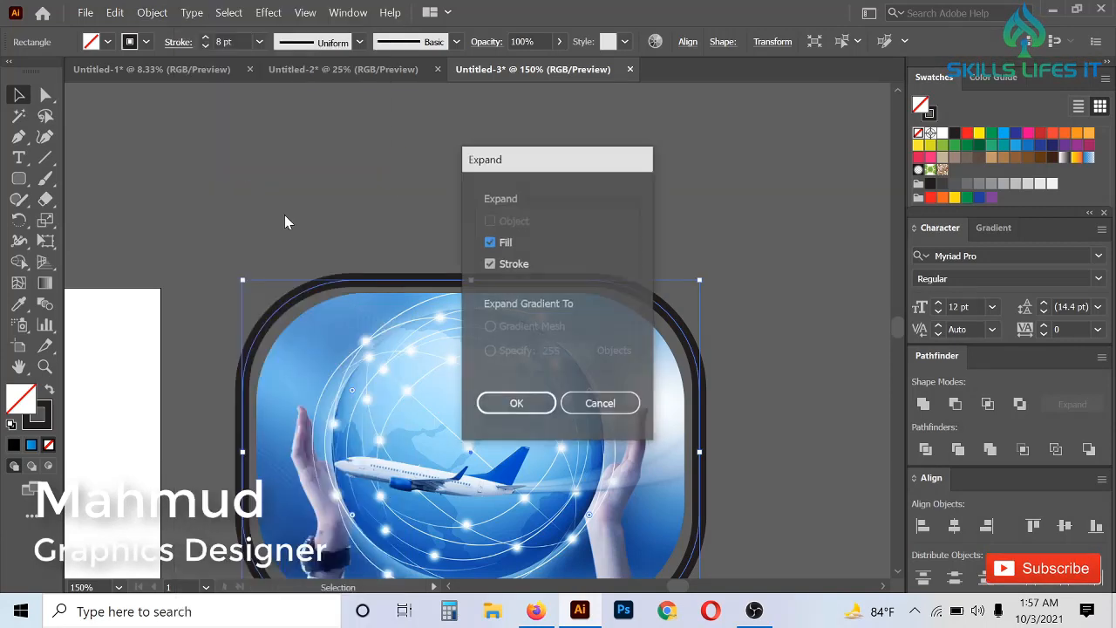
{"action": "left_click", "coordinate": [534, 406]}
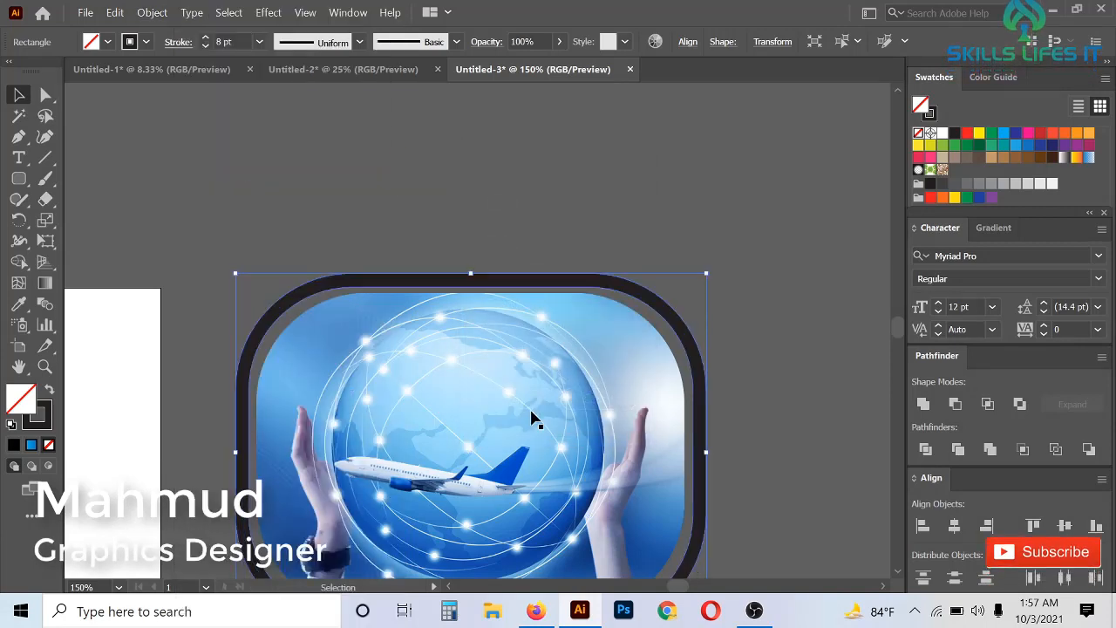
{"action": "left_click", "coordinate": [944, 134]}
{"action": "scroll", "coordinate": [788, 145], "scroll_direction": "down", "scroll_amount": 2}
{"action": "left_click", "coordinate": [808, 301]}
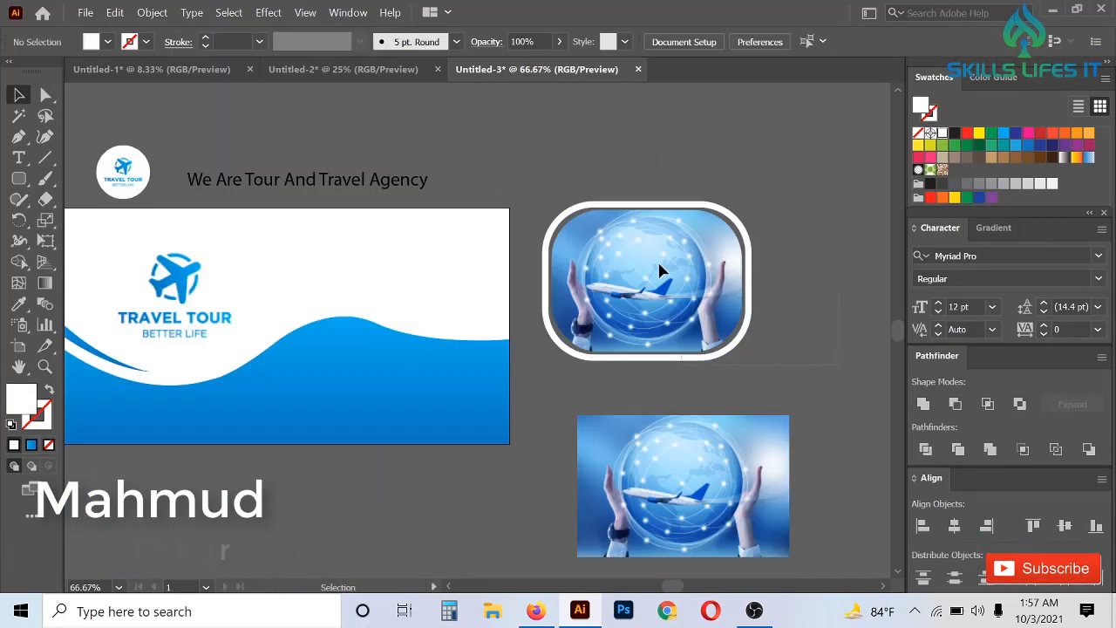
- Move the framed photo onto the artboard's right part and scale it proportionally to about 246 × 187 px
{"action": "left_click_drag", "start_coordinate": [660, 272], "coordinate": [468, 315]}
{"action": "scroll", "coordinate": [344, 289], "scroll_direction": "up", "scroll_amount": 2}
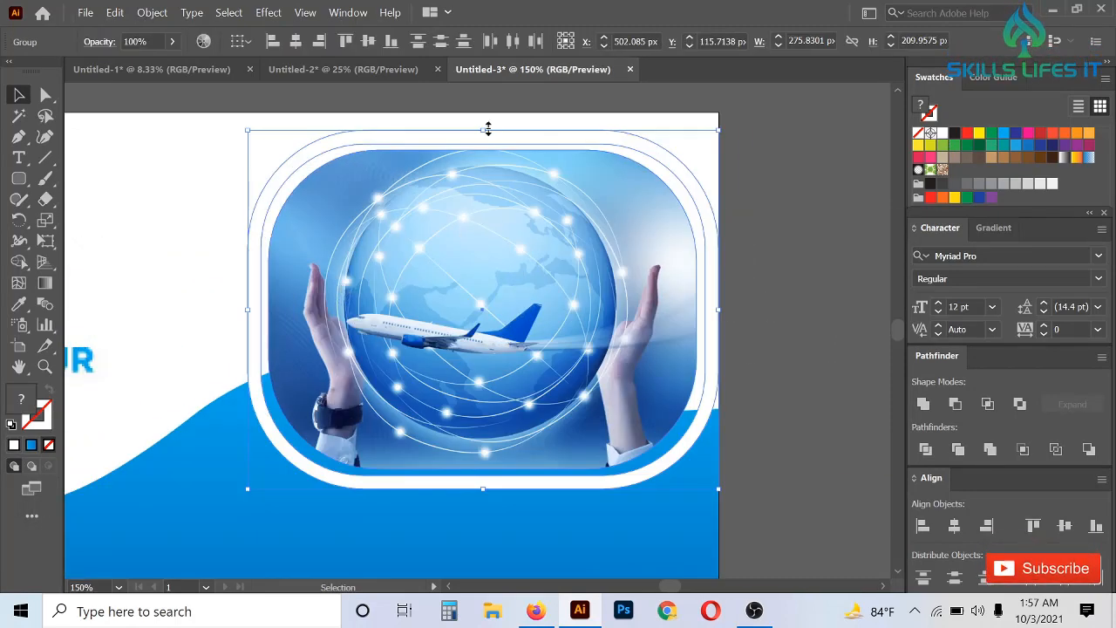
{"action": "left_click_drag", "start_coordinate": [487, 128], "coordinate": [484, 149]}
{"action": "left_click_drag", "start_coordinate": [540, 274], "coordinate": [546, 255]}
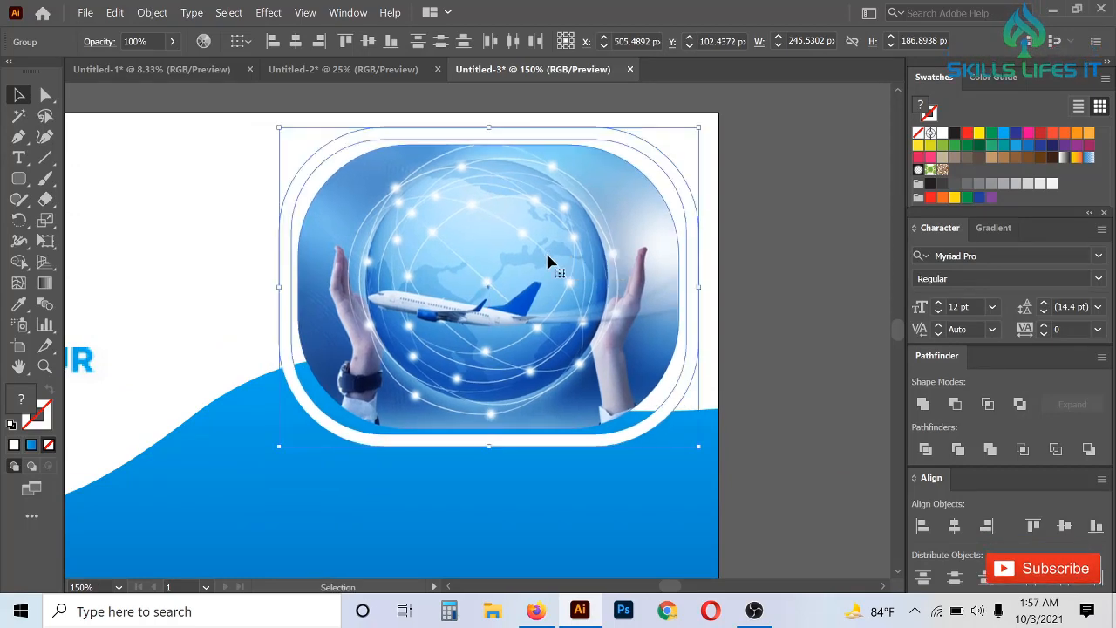
{"action": "left_click", "coordinate": [779, 206]}
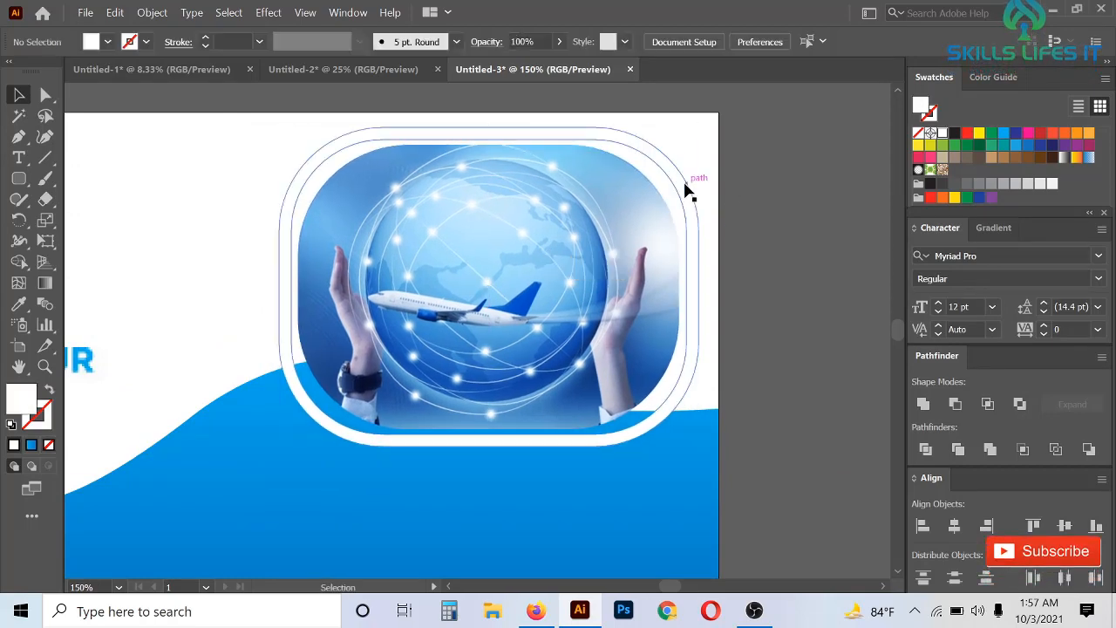
- Apply the wave's blue gradient to the photo's white frame with the Eyedropper, then deselect it with the Direct Selection tool
{"action": "left_click", "coordinate": [686, 183]}
{"action": "left_click", "coordinate": [19, 304]}
{"action": "left_click", "coordinate": [299, 456]}
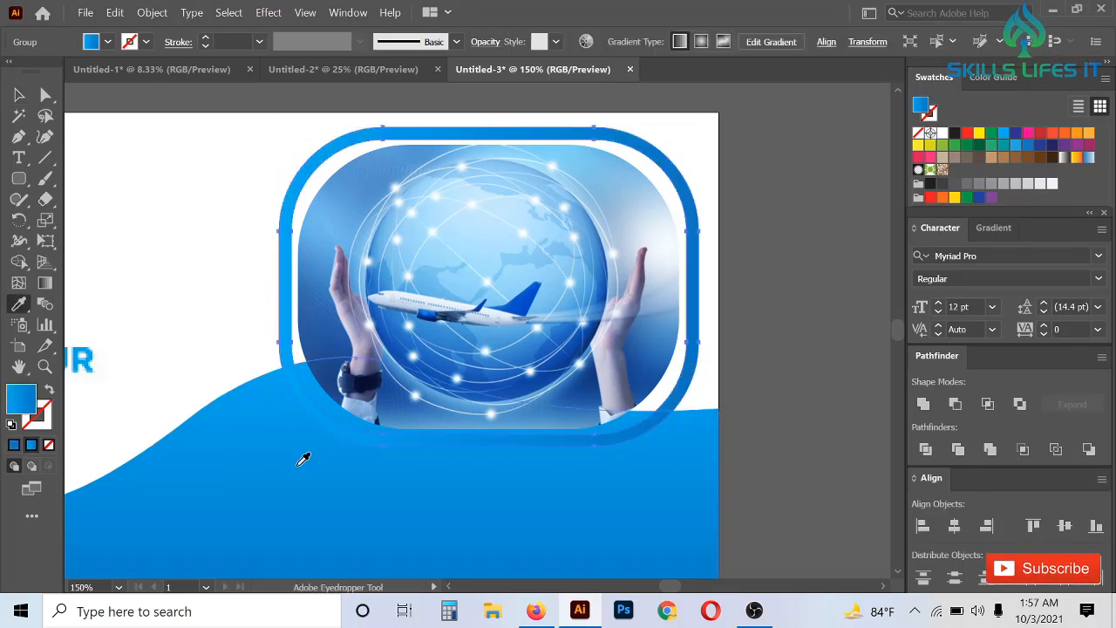
{"action": "left_click", "coordinate": [46, 94]}
{"action": "left_click", "coordinate": [167, 281]}
- Offset the photo's blue gradient frame path by 6 px with miter joins
{"action": "scroll", "coordinate": [309, 404], "scroll_direction": "down", "scroll_amount": 1}
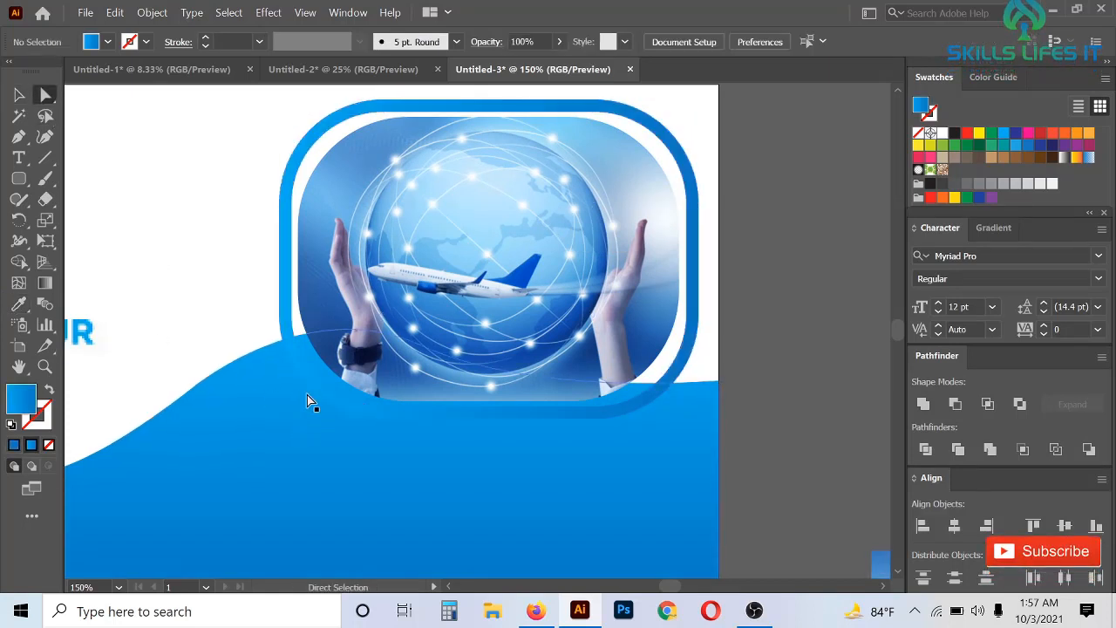
{"action": "left_click", "coordinate": [316, 391]}
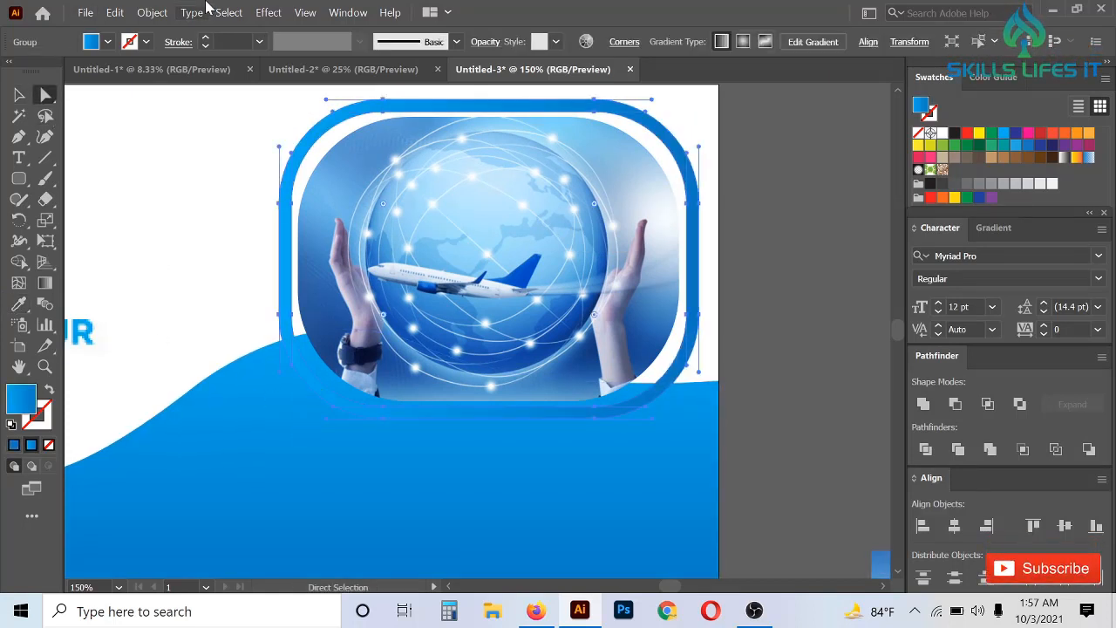
{"action": "left_click", "coordinate": [159, 15]}
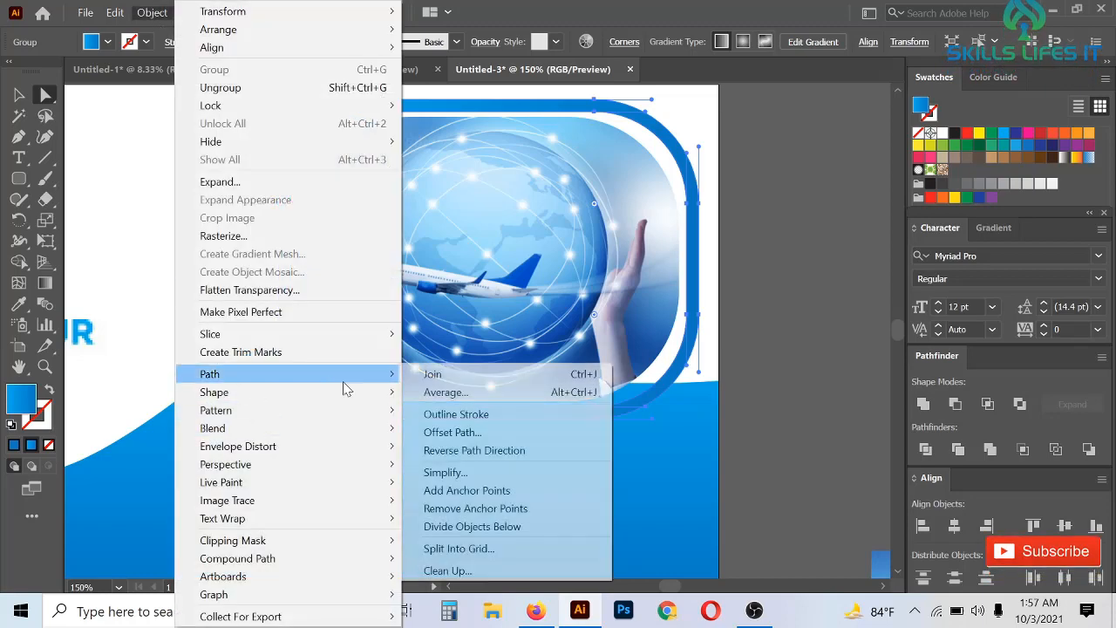
{"action": "left_click", "coordinate": [532, 435]}
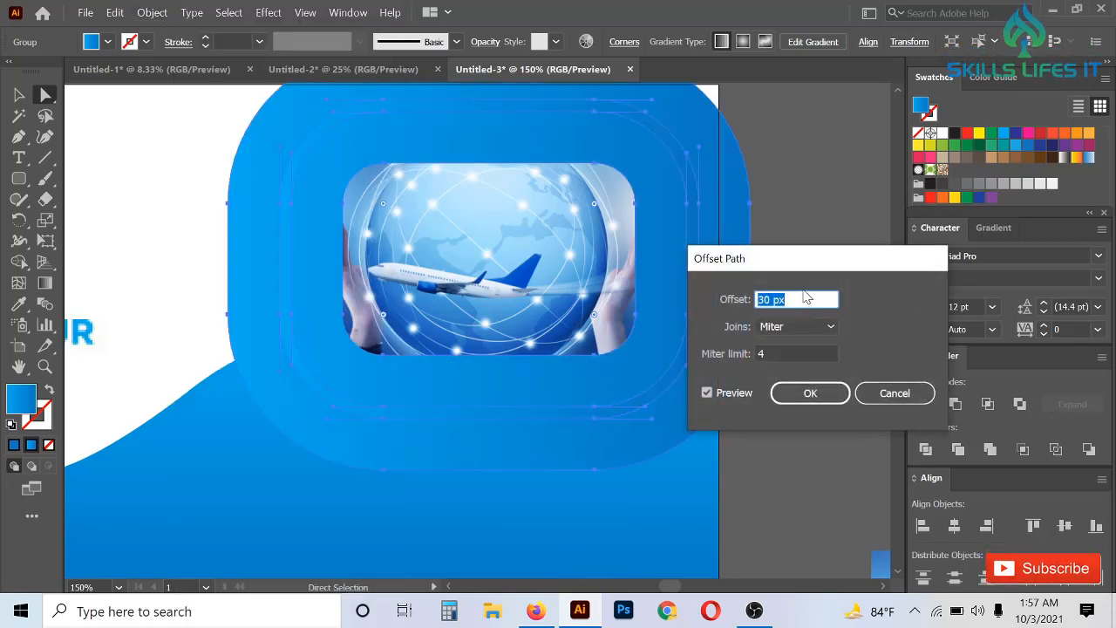
{"action": "scroll", "coordinate": [791, 300], "scroll_direction": "down", "scroll_amount": 20}
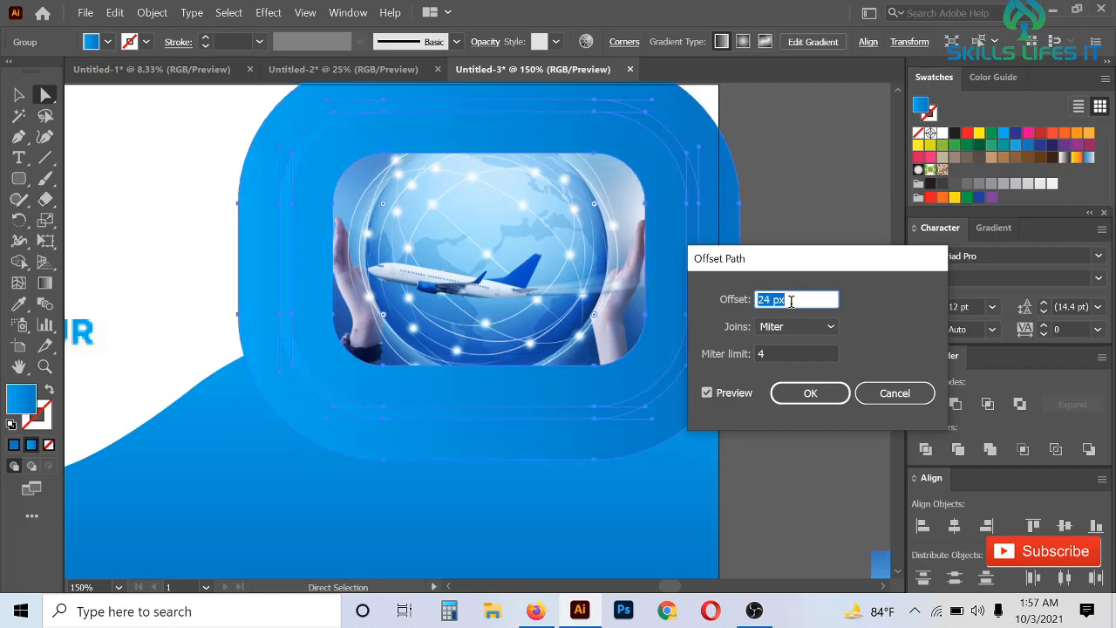
{"action": "scroll", "coordinate": [790, 301], "scroll_direction": "down", "scroll_amount": 4}
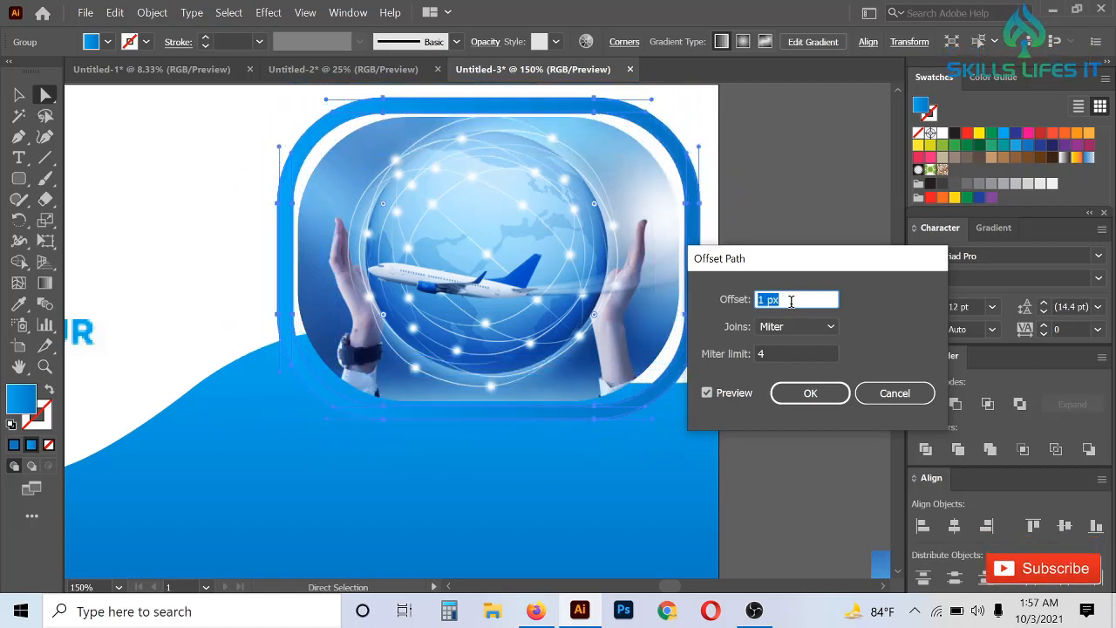
{"action": "scroll", "coordinate": [791, 301], "scroll_direction": "up", "scroll_amount": 4}
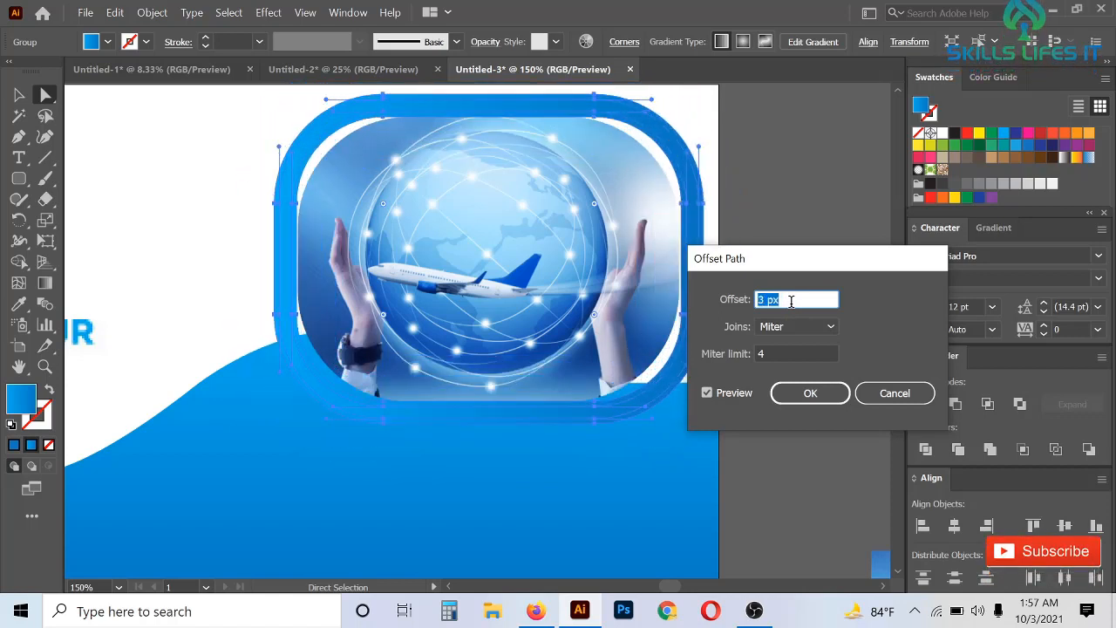
{"action": "scroll", "coordinate": [791, 301], "scroll_direction": "up", "scroll_amount": 2}
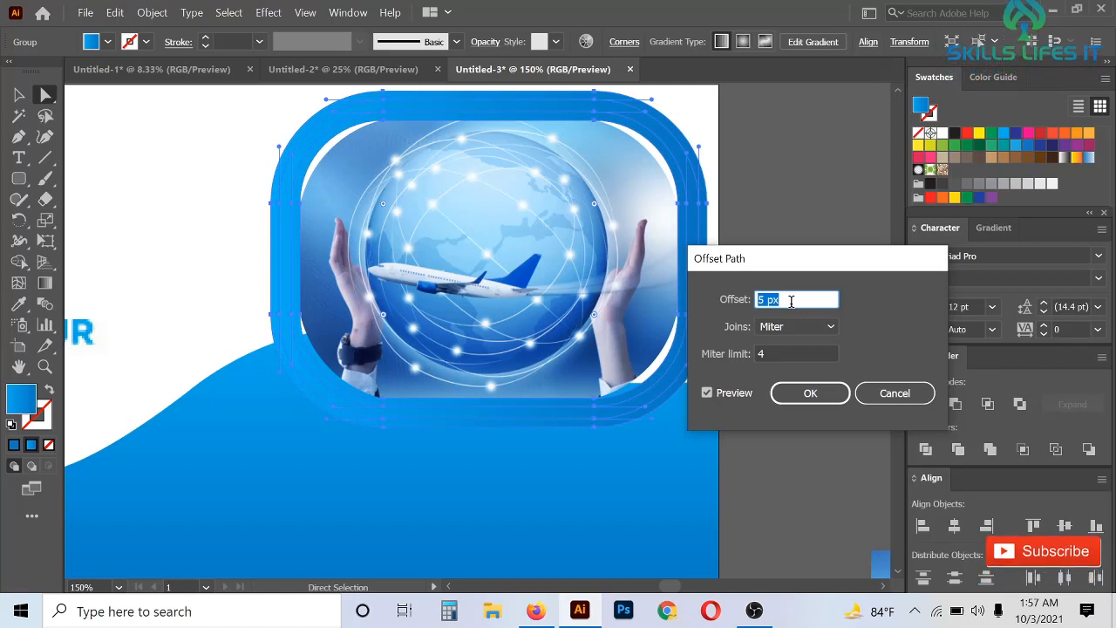
{"action": "scroll", "coordinate": [791, 300], "scroll_direction": "up", "scroll_amount": 1}
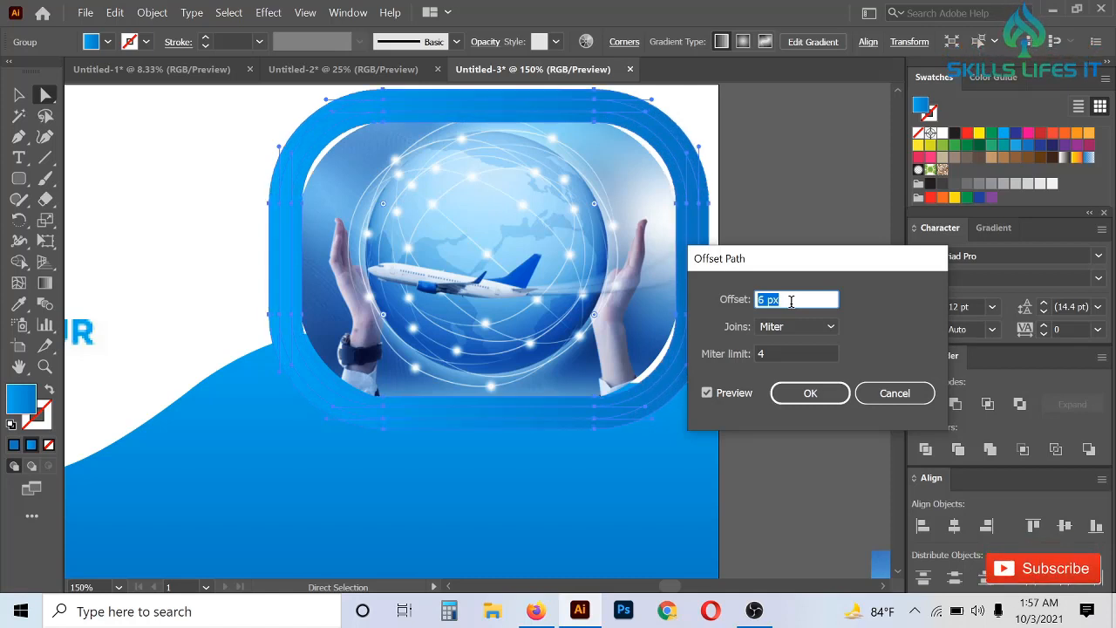
{"action": "scroll", "coordinate": [791, 301], "scroll_direction": "up", "scroll_amount": 2}
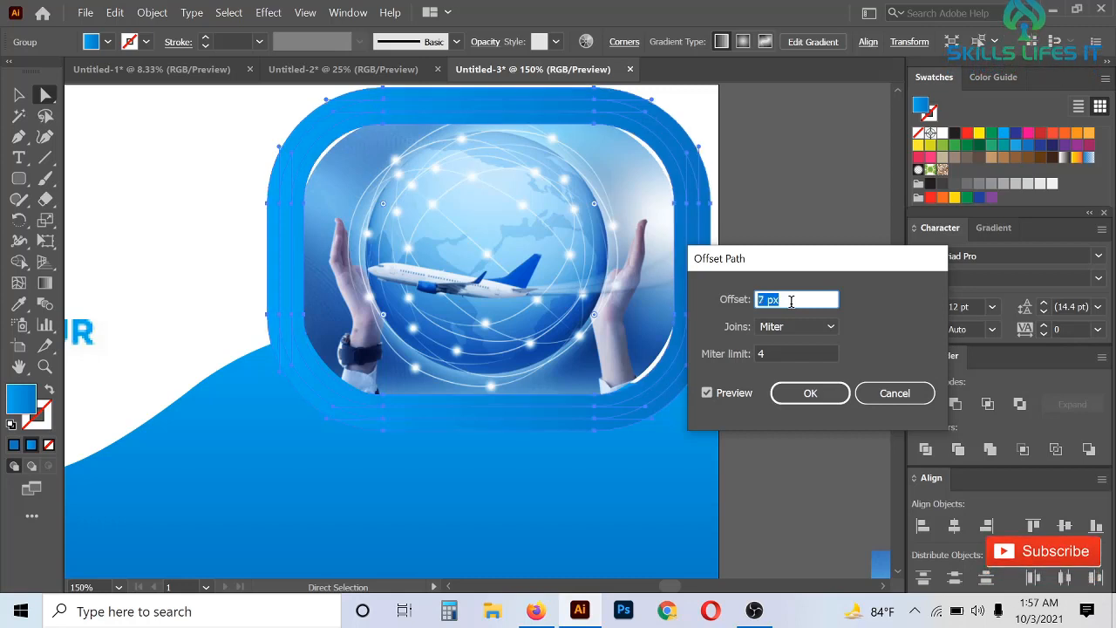
{"action": "scroll", "coordinate": [791, 301], "scroll_direction": "down", "scroll_amount": 2}
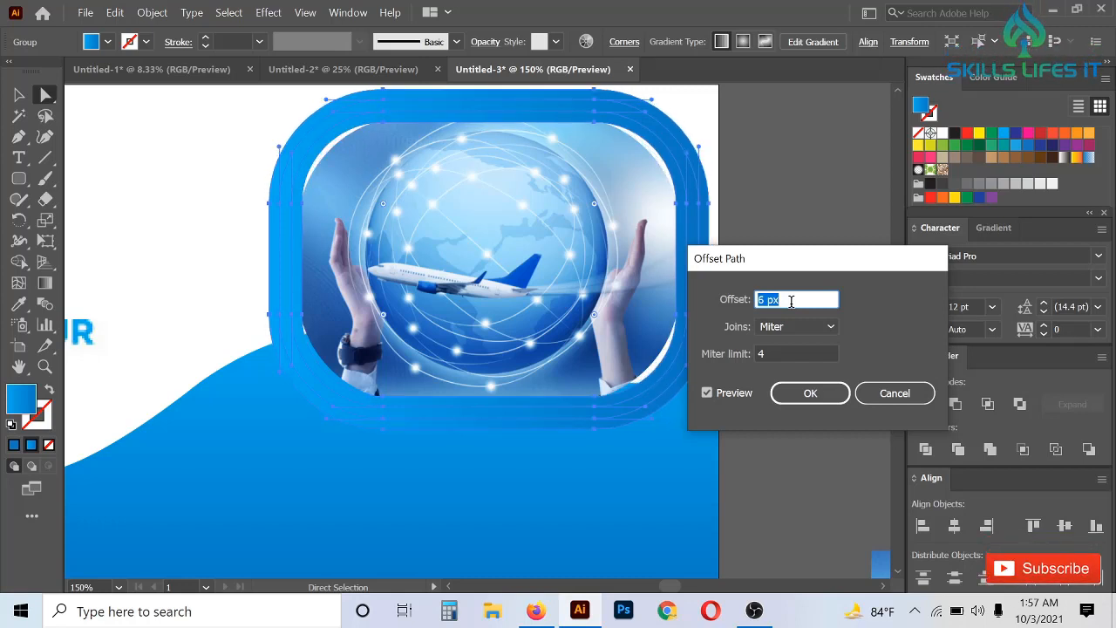
{"action": "left_click", "coordinate": [808, 396]}
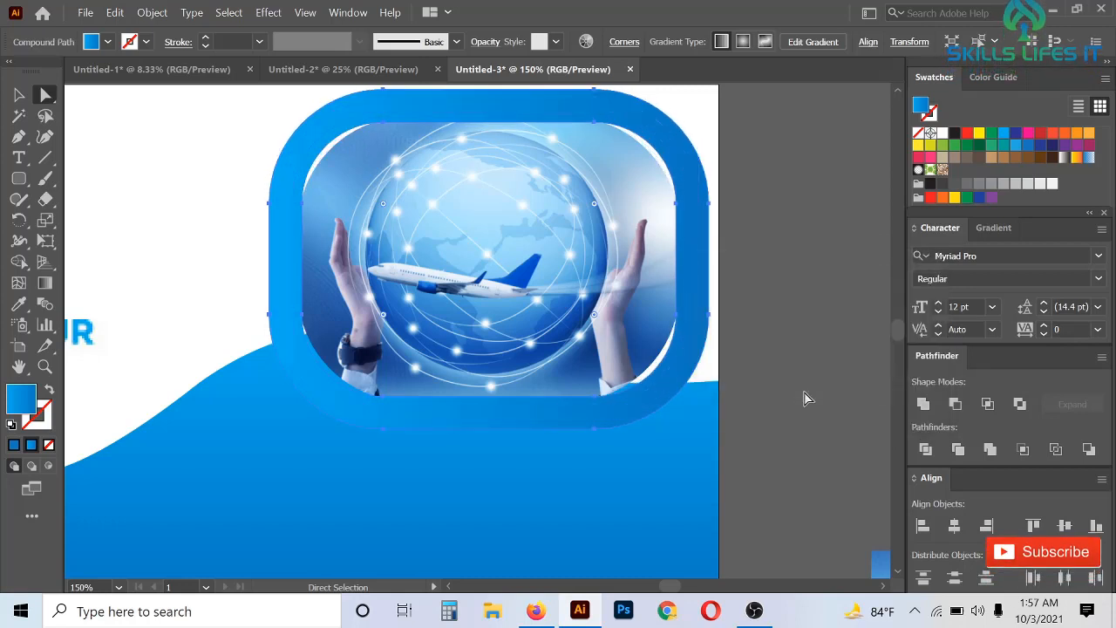
- Divide the overlapping blue frame shapes with Pathfinder and delete the innermost ring next to the photo
{"action": "left_click", "coordinate": [926, 449]}
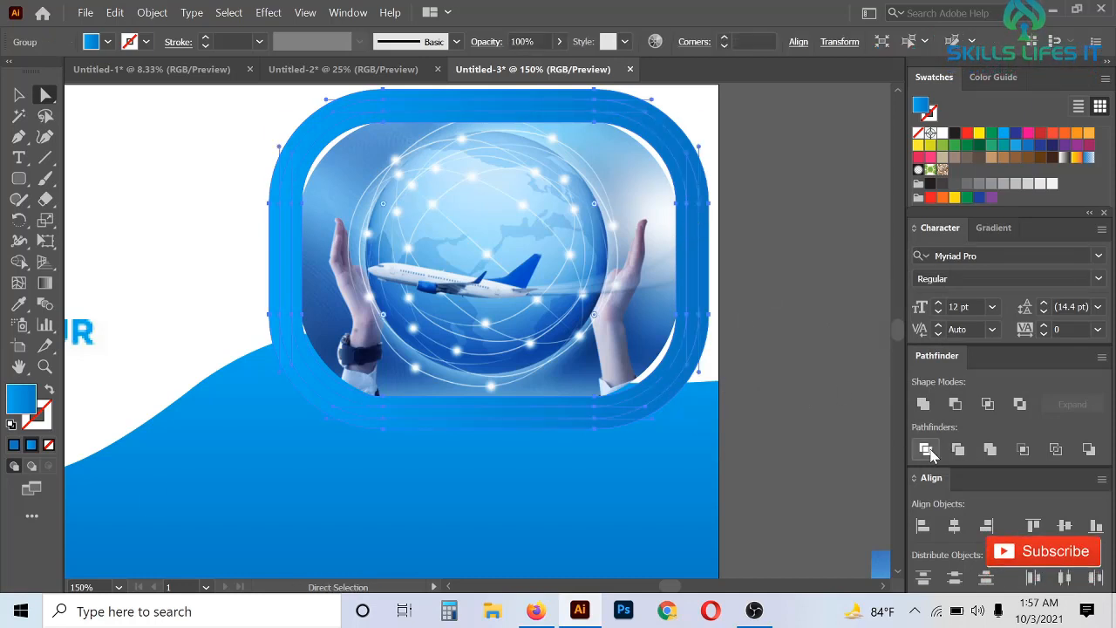
{"action": "left_click", "coordinate": [809, 423]}
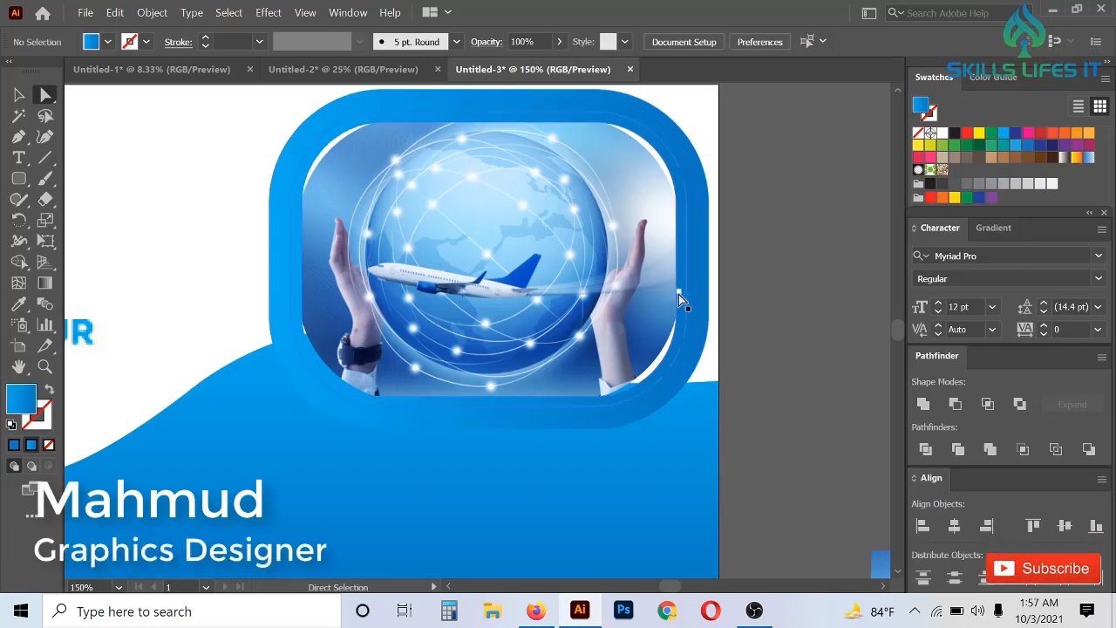
{"action": "left_click", "coordinate": [678, 294]}
{"action": "key", "text": "Delete"}
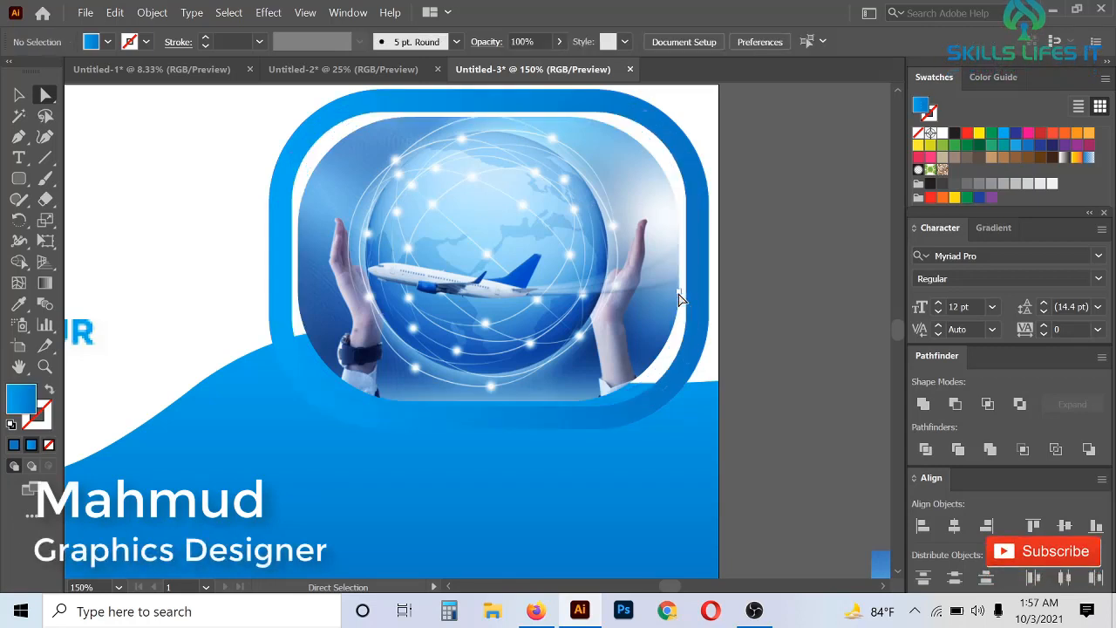
- Fill the outermost ring of the photo frame with white and deselect it
{"action": "left_click", "coordinate": [269, 316]}
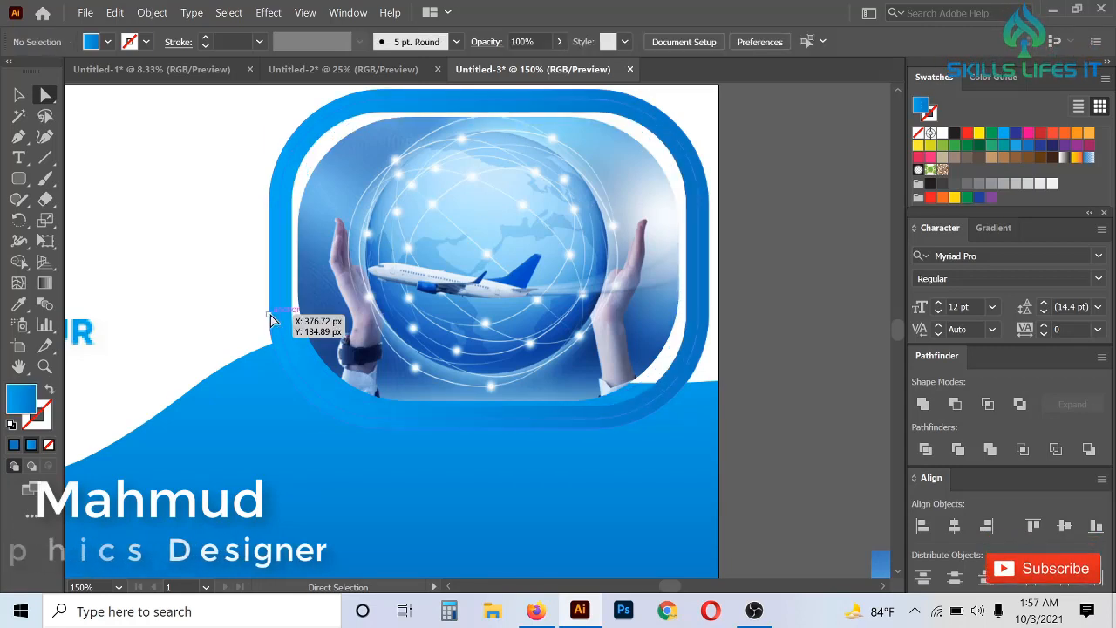
{"action": "left_click", "coordinate": [943, 132]}
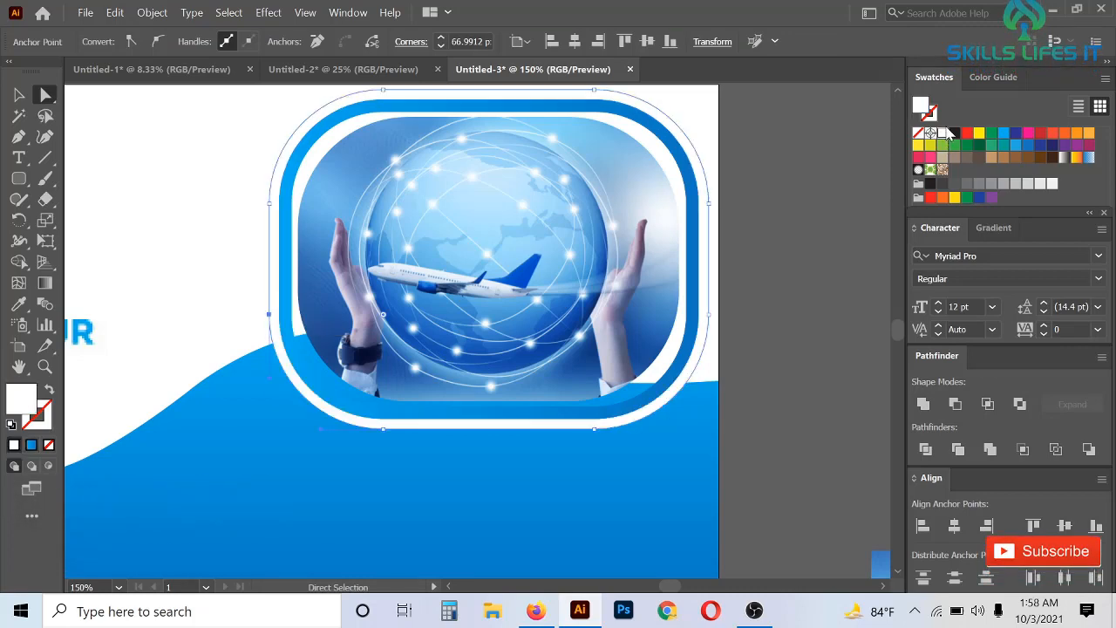
{"action": "left_click", "coordinate": [813, 220]}
{"action": "key", "text": "ctrl+0"}
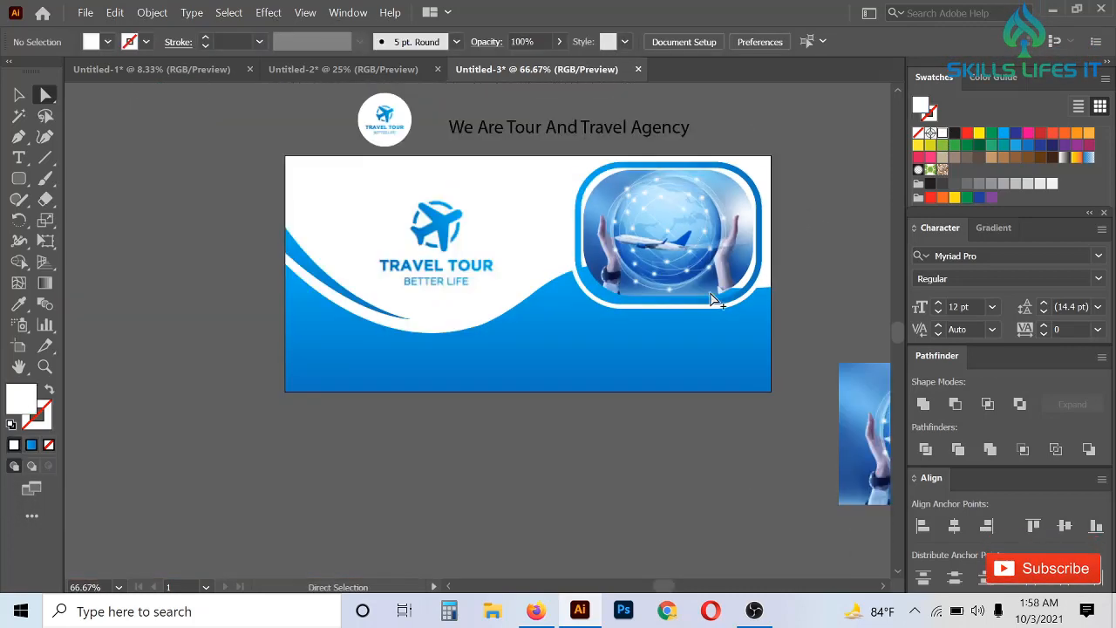
- Cut away the part of the blue wave inside the photo frame with Shape Builder, using the wave and the white outer ring
{"action": "scroll", "coordinate": [731, 324], "scroll_direction": "up", "scroll_amount": 4}
{"action": "scroll", "coordinate": [693, 326], "scroll_direction": "down", "scroll_amount": 2}
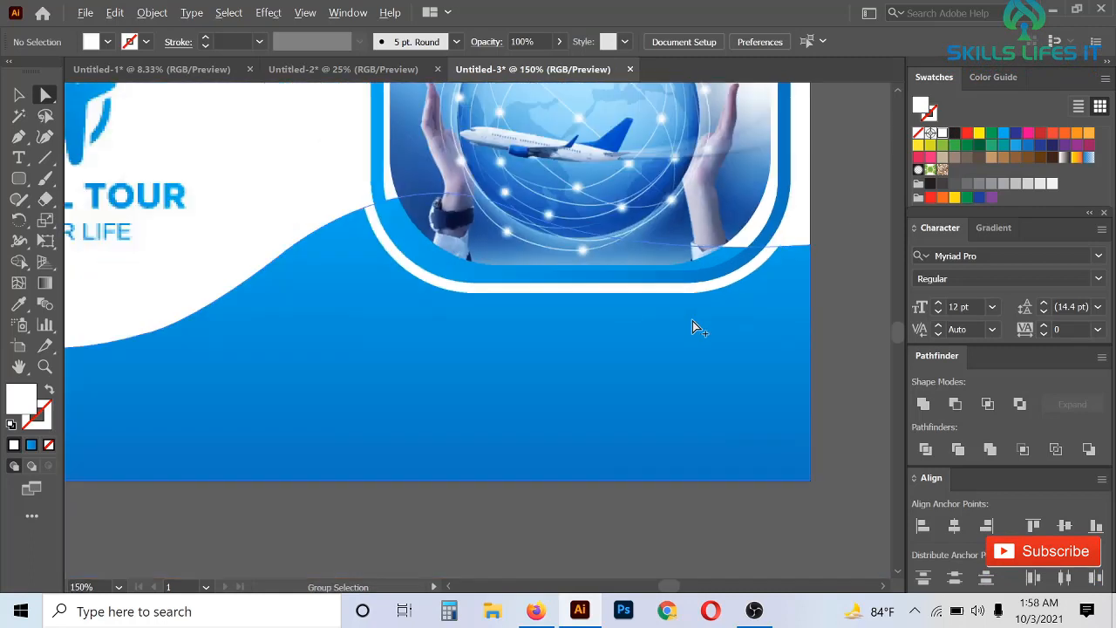
{"action": "left_click", "coordinate": [693, 326], "text": "ctrl"}
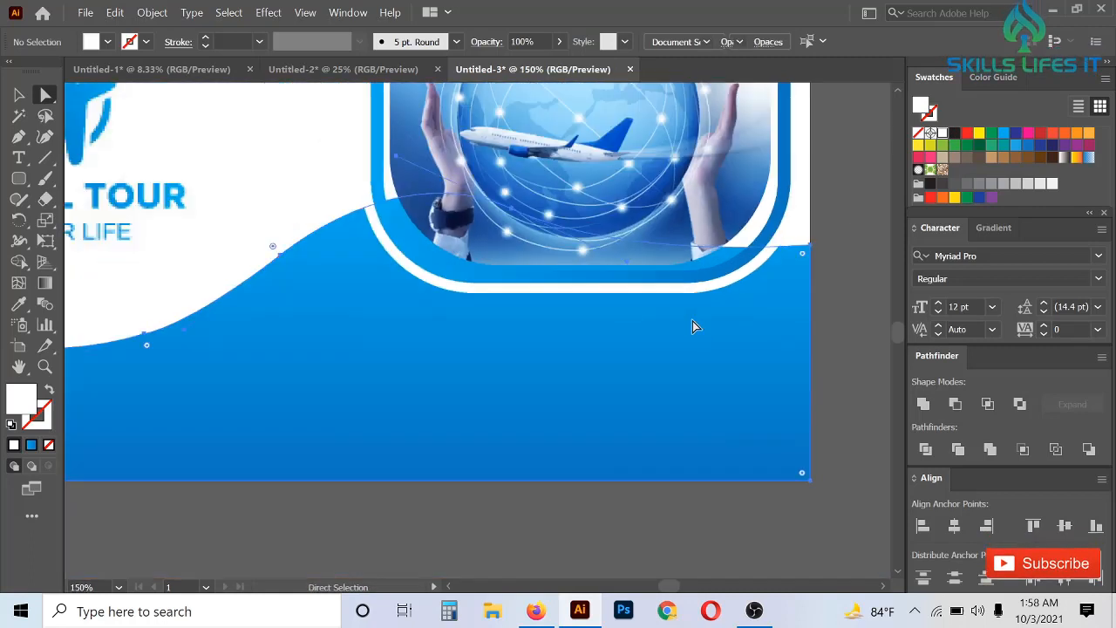
{"action": "left_click", "coordinate": [445, 288], "text": "shift"}
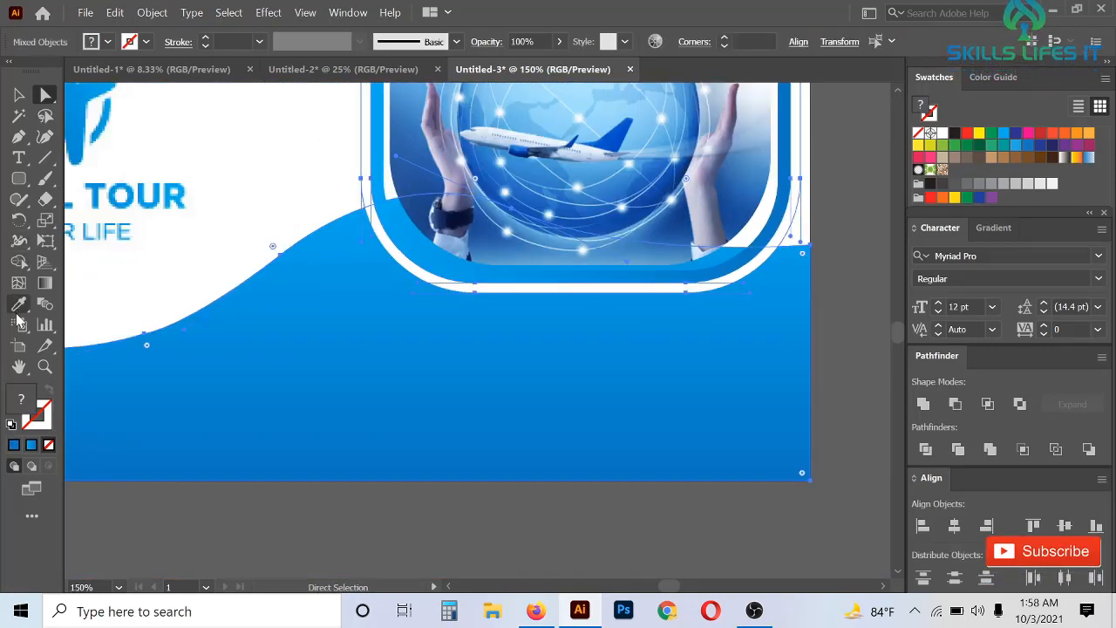
{"action": "left_click", "coordinate": [19, 261]}
{"action": "scroll", "coordinate": [394, 217], "scroll_direction": "up", "scroll_amount": 2}
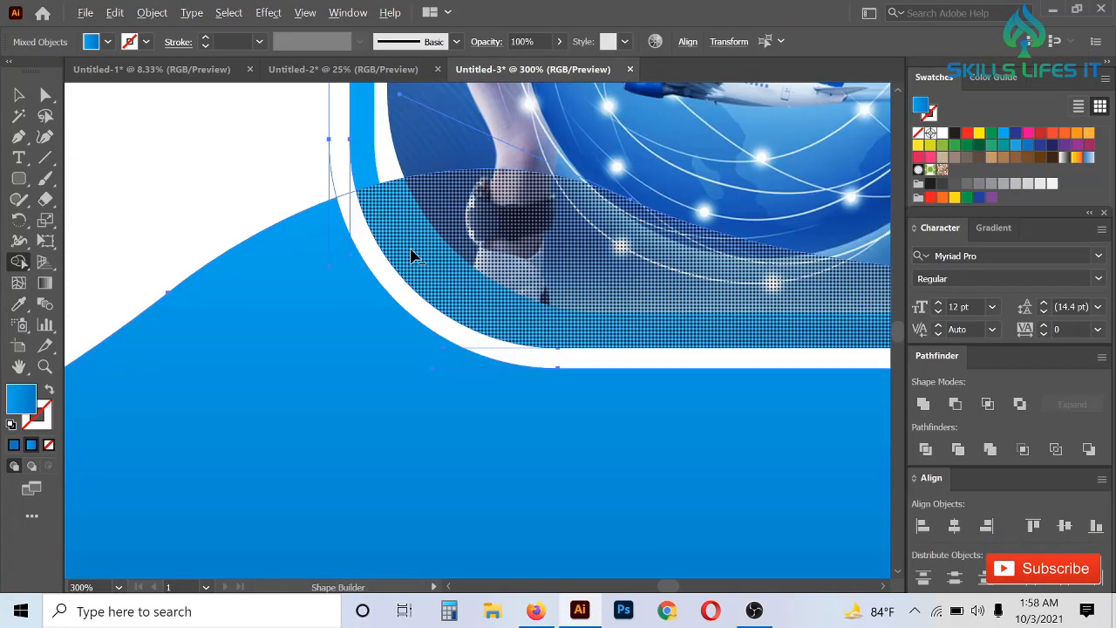
{"action": "left_click", "coordinate": [413, 255]}
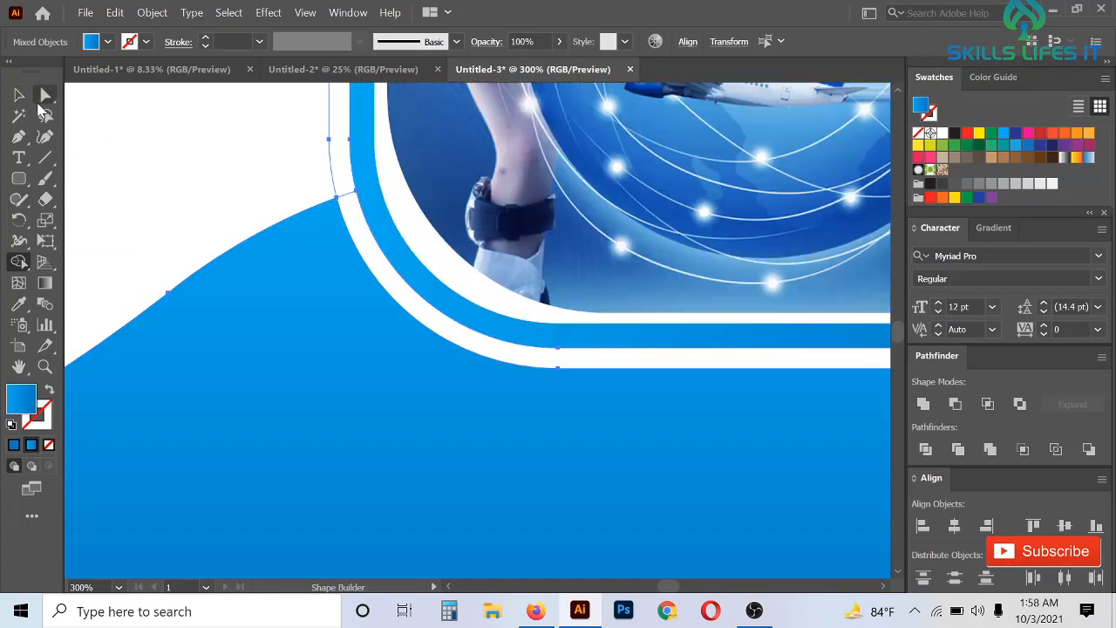
{"action": "left_click", "coordinate": [39, 102]}
{"action": "left_click", "coordinate": [215, 223]}
{"action": "scroll", "coordinate": [216, 223], "scroll_direction": "down", "scroll_amount": 4}
{"action": "scroll", "coordinate": [590, 364], "scroll_direction": "up", "scroll_amount": 1}
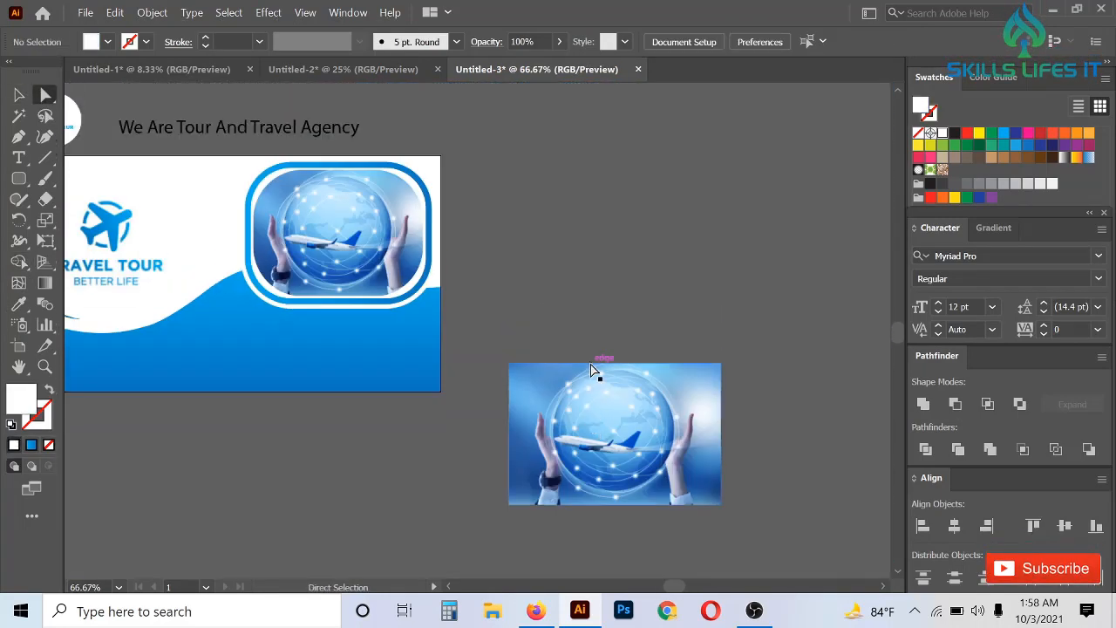
{"action": "scroll", "coordinate": [322, 176], "scroll_direction": "up", "scroll_amount": 3}
{"action": "left_click", "coordinate": [462, 303]}
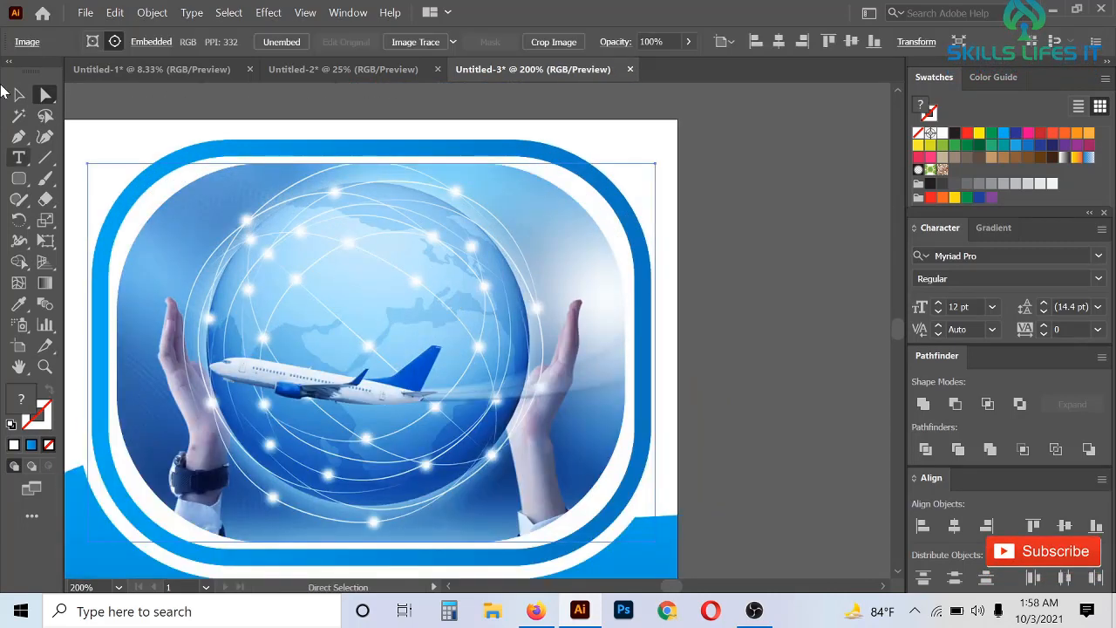
{"action": "scroll", "coordinate": [492, 299], "scroll_direction": "down", "scroll_amount": 2}
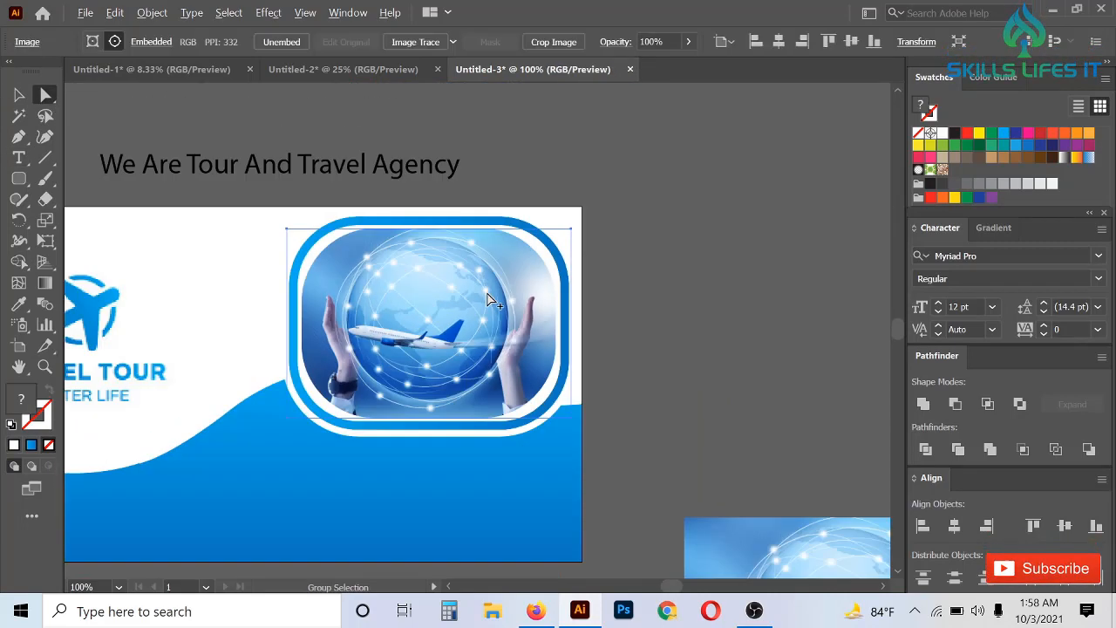
{"action": "left_click_drag", "start_coordinate": [450, 315], "coordinate": [679, 323]}
{"action": "key", "text": "ctrl+z"}
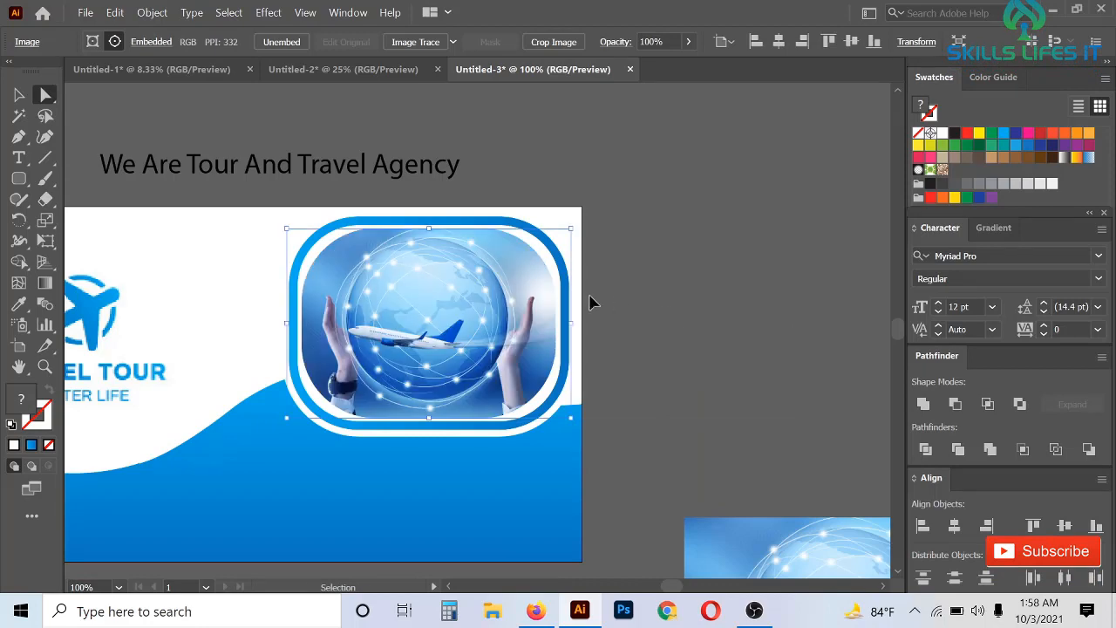
- Select the whole framed photo group with the Selection tool and ungroup it
{"action": "left_click", "coordinate": [19, 94]}
{"action": "left_click", "coordinate": [256, 238]}
{"action": "scroll", "coordinate": [371, 263], "scroll_direction": "up", "scroll_amount": 3}
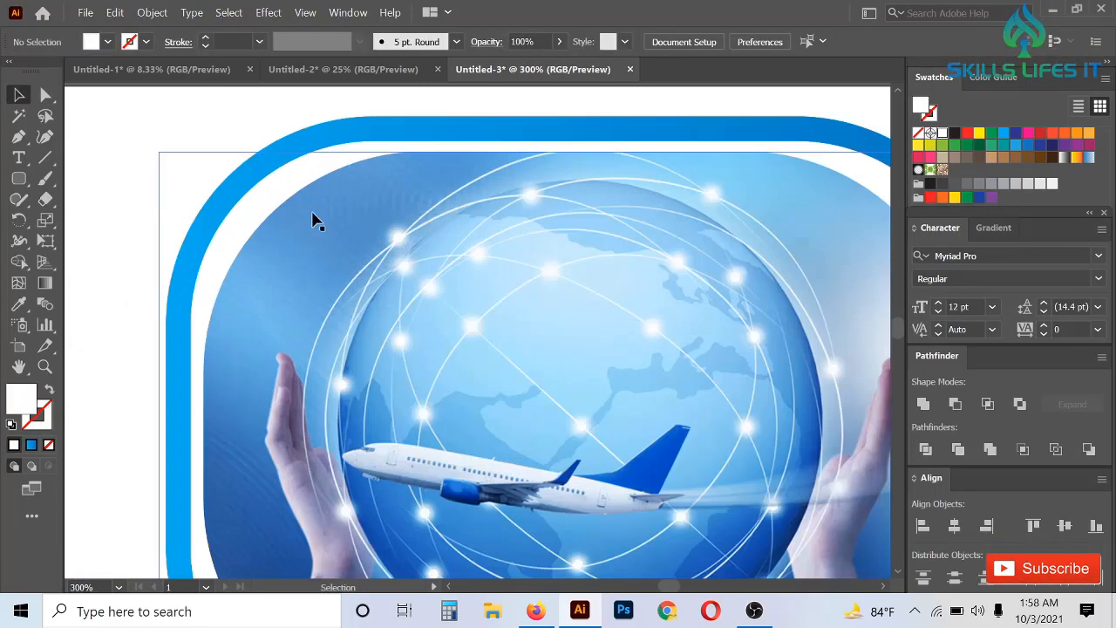
{"action": "left_click", "coordinate": [353, 166]}
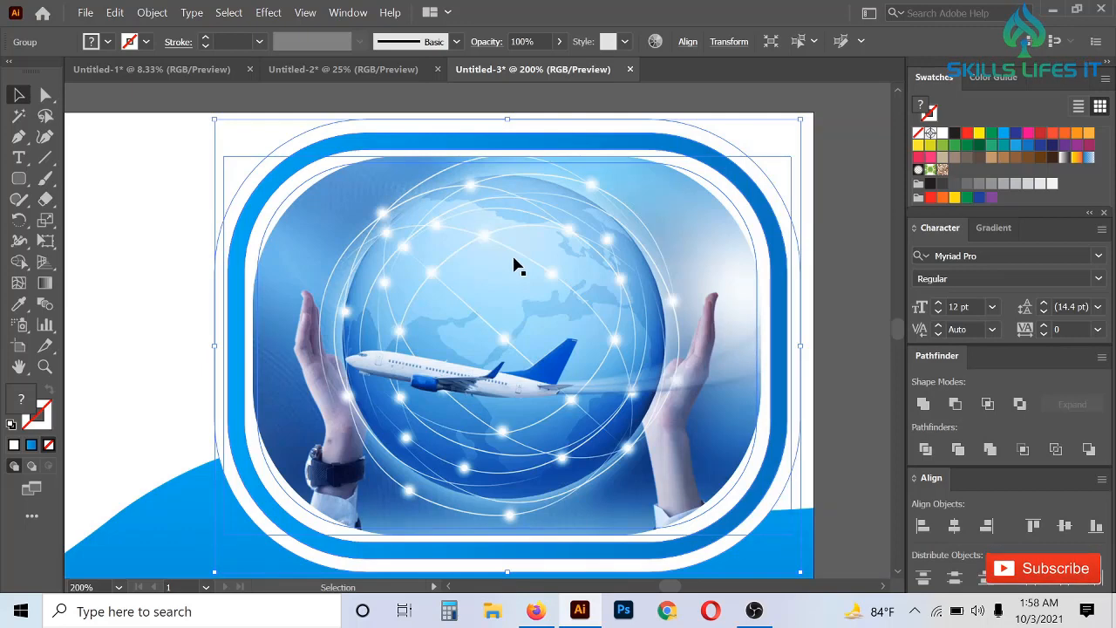
{"action": "right_click", "coordinate": [515, 266]}
{"action": "left_click", "coordinate": [590, 394]}
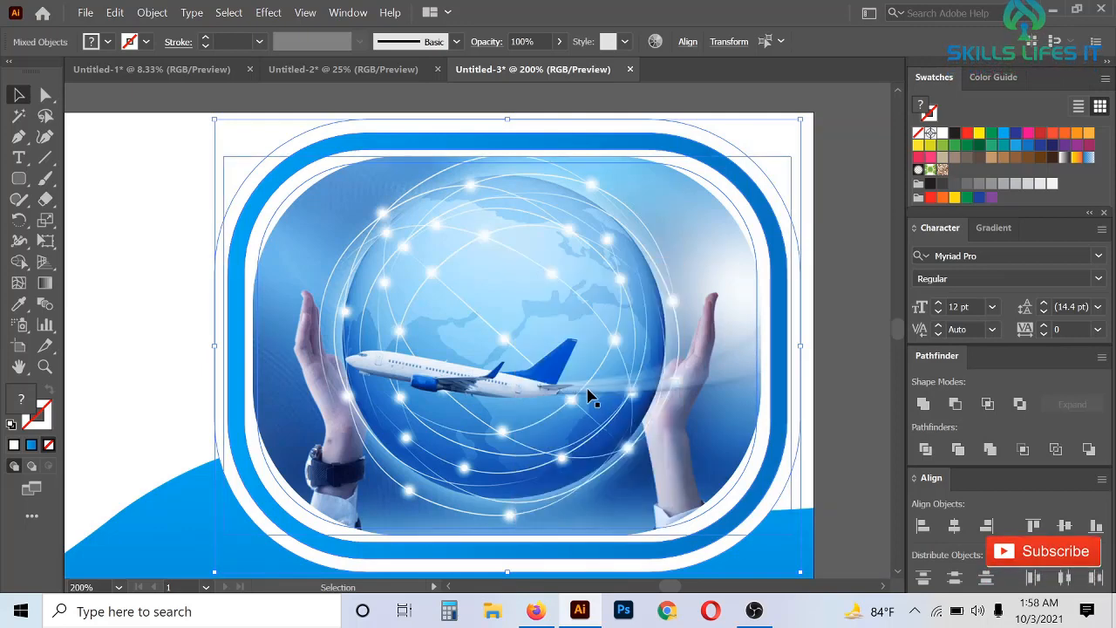
- Move the clipped photo out beside the artboard to check the empty frame, and place it back centred inside the frame
{"action": "key", "text": "ctrl+minus"}
{"action": "key", "text": "ctrl+minus"}
{"action": "left_click_drag", "start_coordinate": [505, 306], "coordinate": [777, 267]}
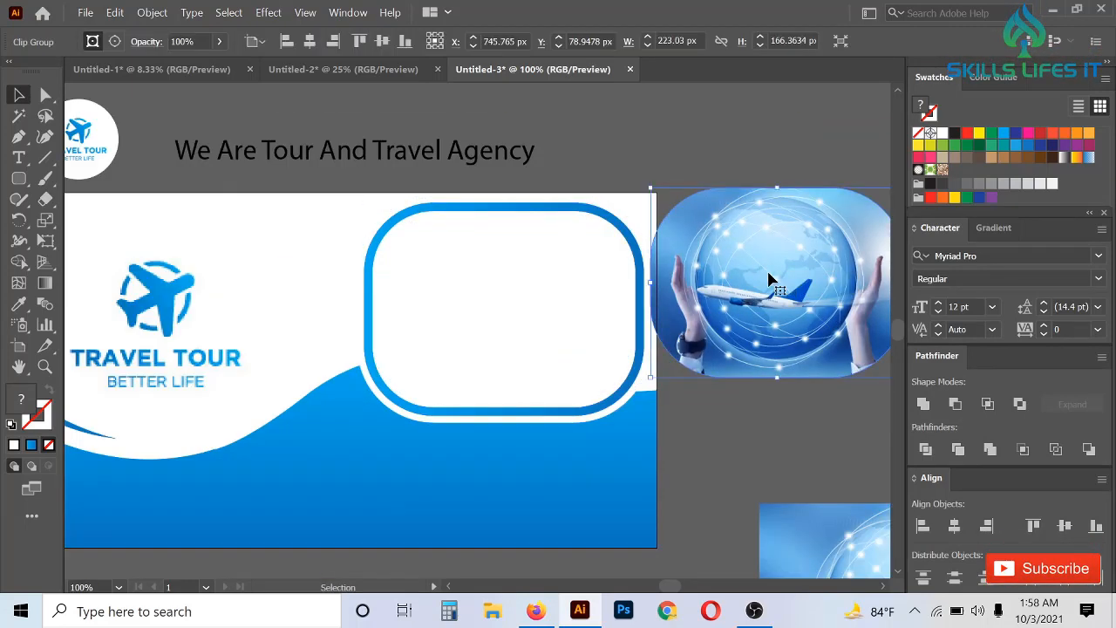
{"action": "left_click", "coordinate": [415, 225]}
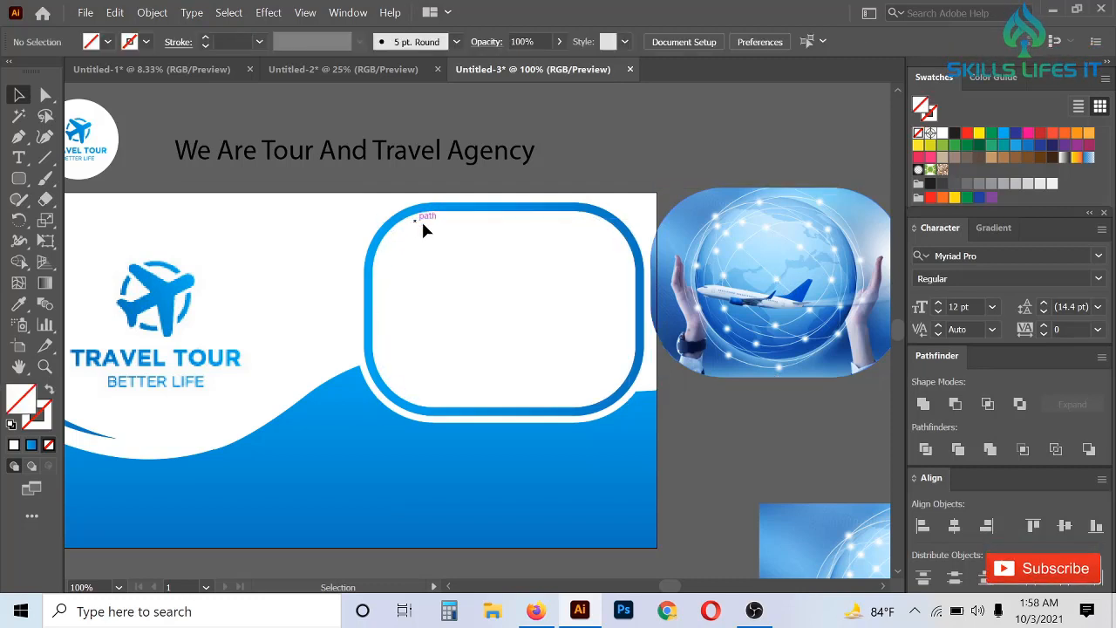
{"action": "left_click_drag", "start_coordinate": [795, 269], "coordinate": [522, 295]}
{"action": "scroll", "coordinate": [522, 294], "scroll_direction": "up", "scroll_amount": 1}
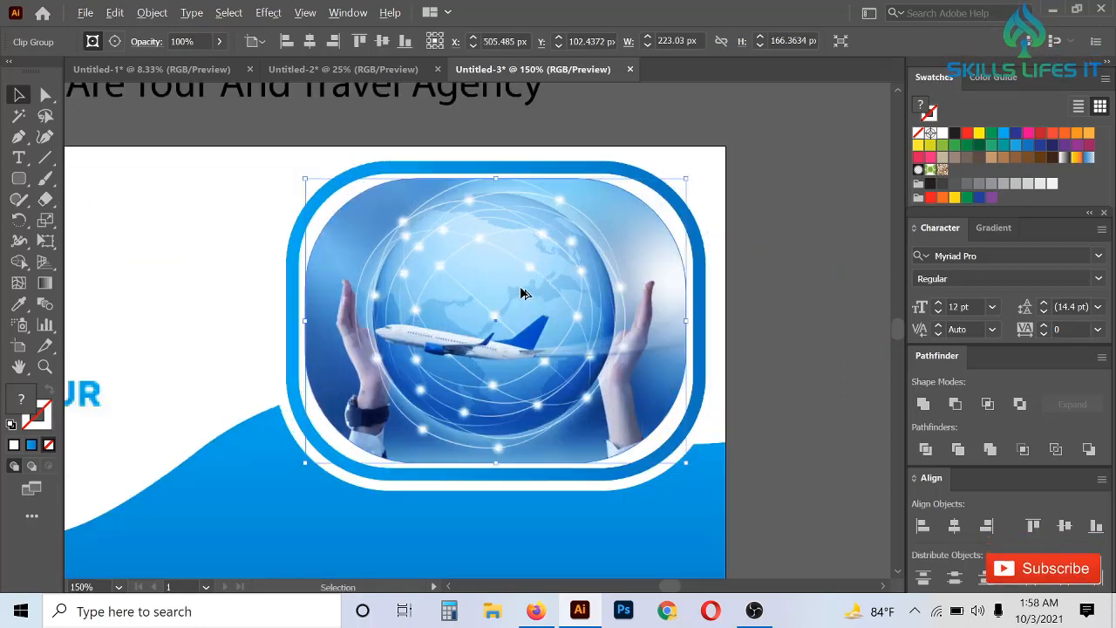
{"action": "left_click", "coordinate": [45, 94]}
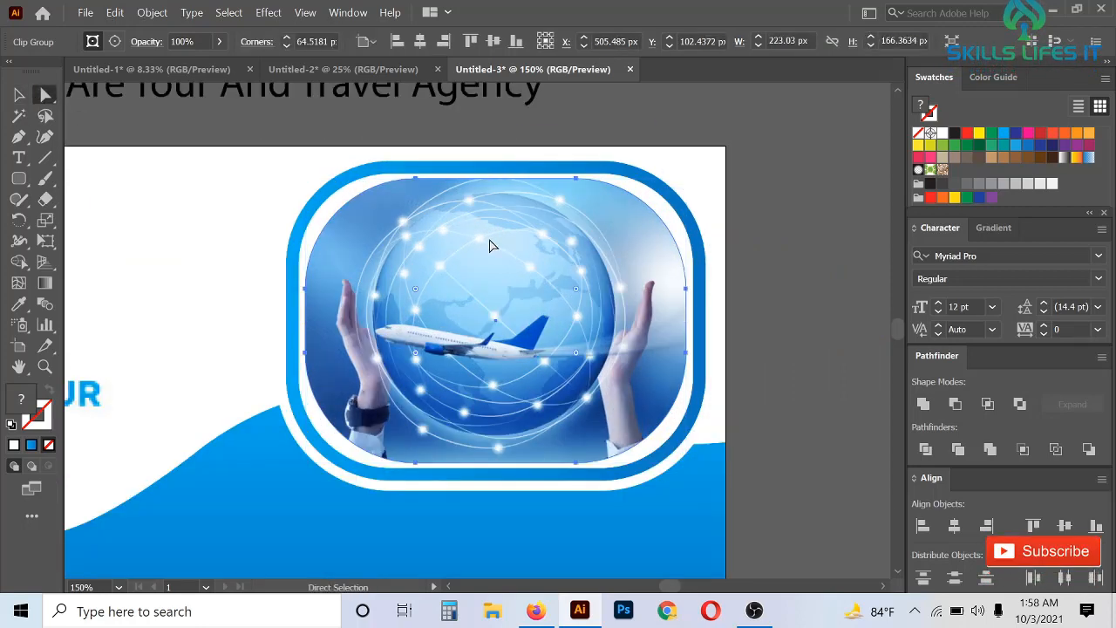
{"action": "scroll", "coordinate": [450, 251], "scroll_direction": "up", "scroll_amount": 1}
{"action": "scroll", "coordinate": [450, 250], "scroll_direction": "down", "scroll_amount": 3}
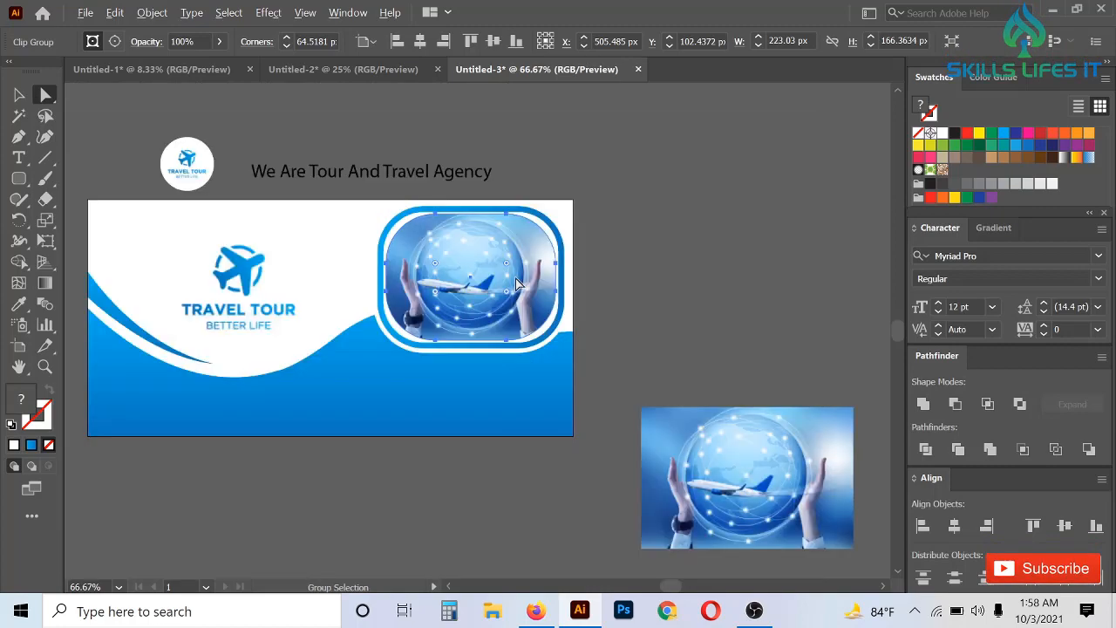
- Release the clipping mask of the globe-and-airplane photo inside the frame
{"action": "scroll", "coordinate": [456, 256], "scroll_direction": "up", "scroll_amount": 2}
{"action": "right_click", "coordinate": [499, 274]}
{"action": "left_click", "coordinate": [563, 403]}
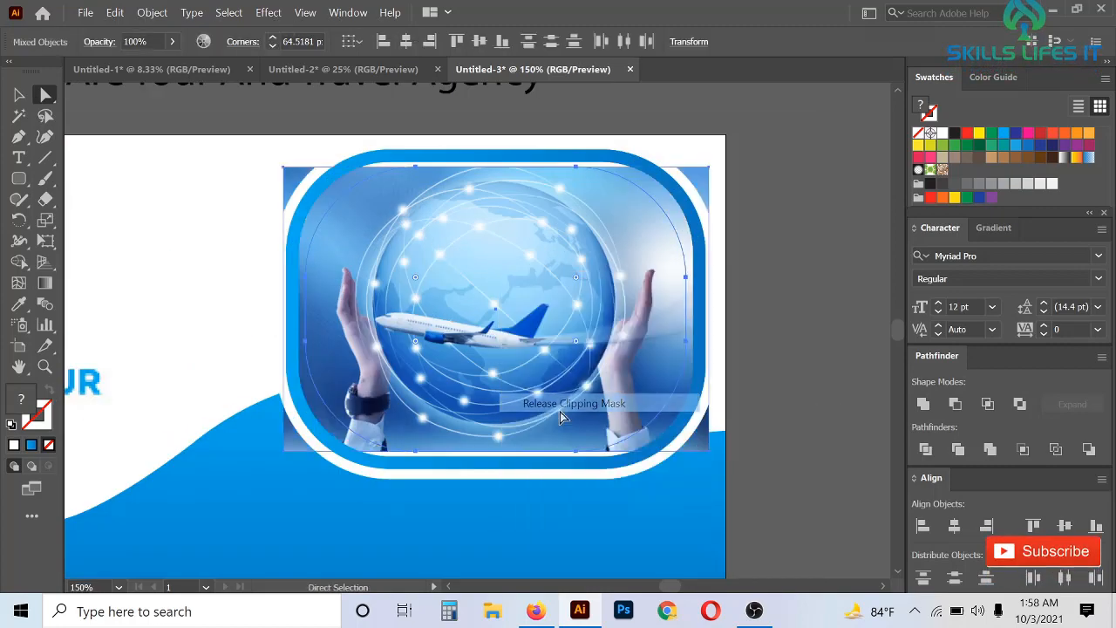
{"action": "scroll", "coordinate": [396, 234], "scroll_direction": "up", "scroll_amount": 2}
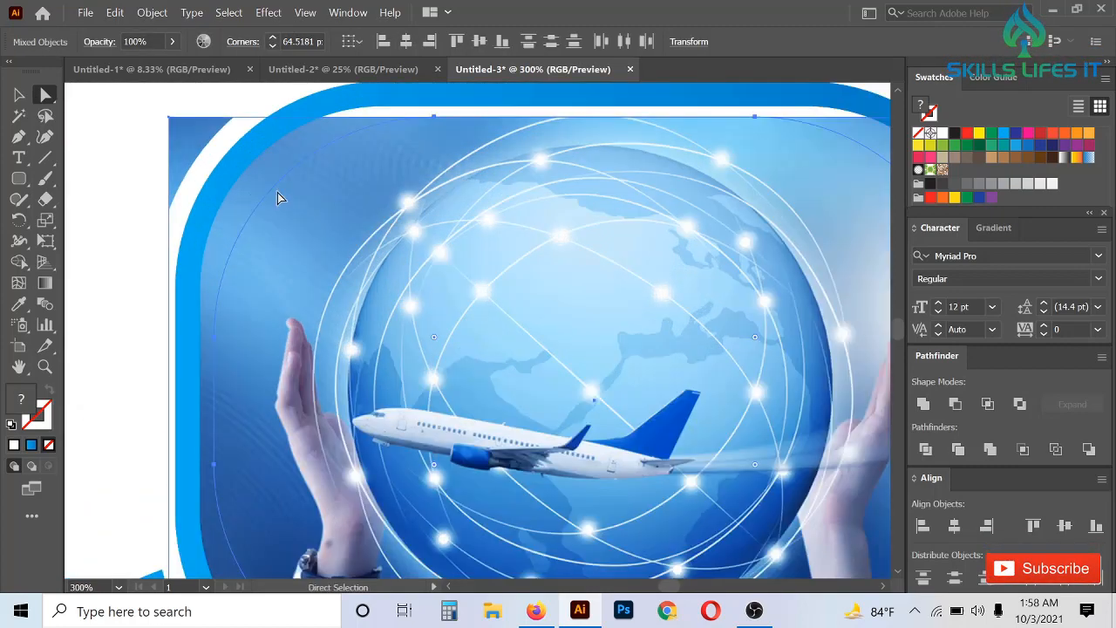
- Fill the released rounded rectangle with black and reduce its corner radius to about 52.3 px to follow the frame
{"action": "left_click", "coordinate": [954, 135]}
{"action": "left_click_drag", "start_coordinate": [439, 337], "coordinate": [382, 304]}
{"action": "scroll", "coordinate": [382, 304], "scroll_direction": "down", "scroll_amount": 2}
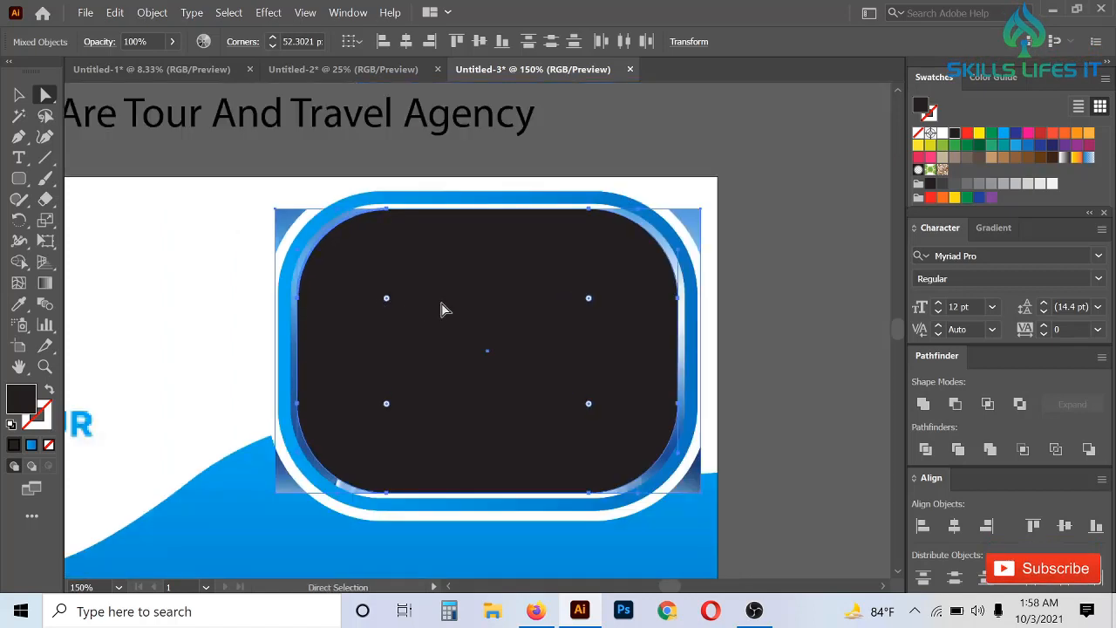
{"action": "scroll", "coordinate": [652, 444], "scroll_direction": "up", "scroll_amount": 3}
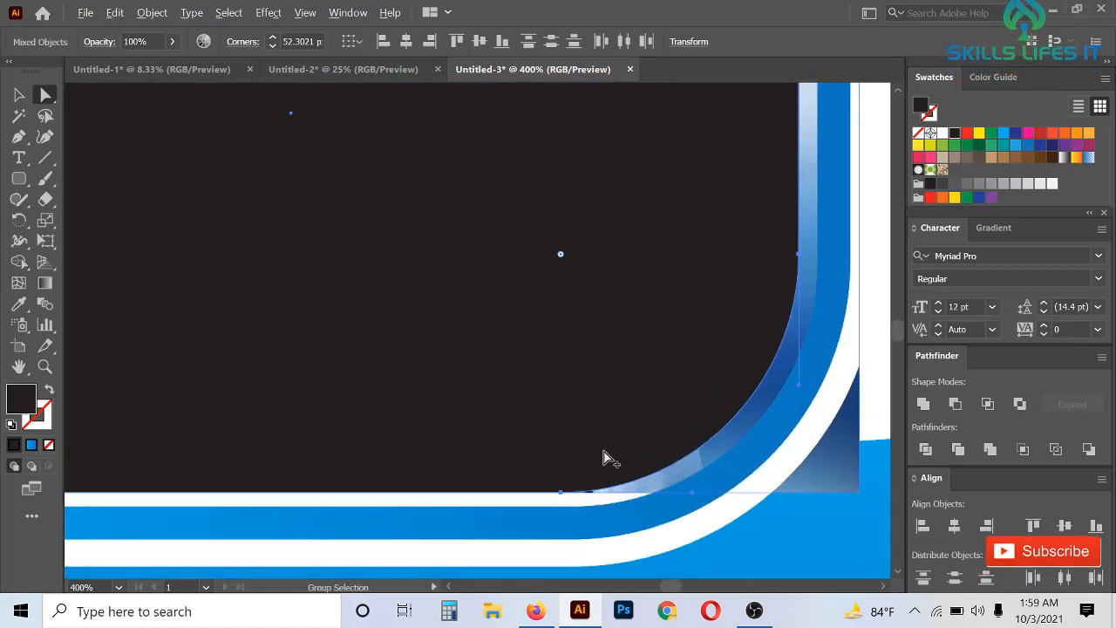
{"action": "scroll", "coordinate": [608, 457], "scroll_direction": "down", "scroll_amount": 2}
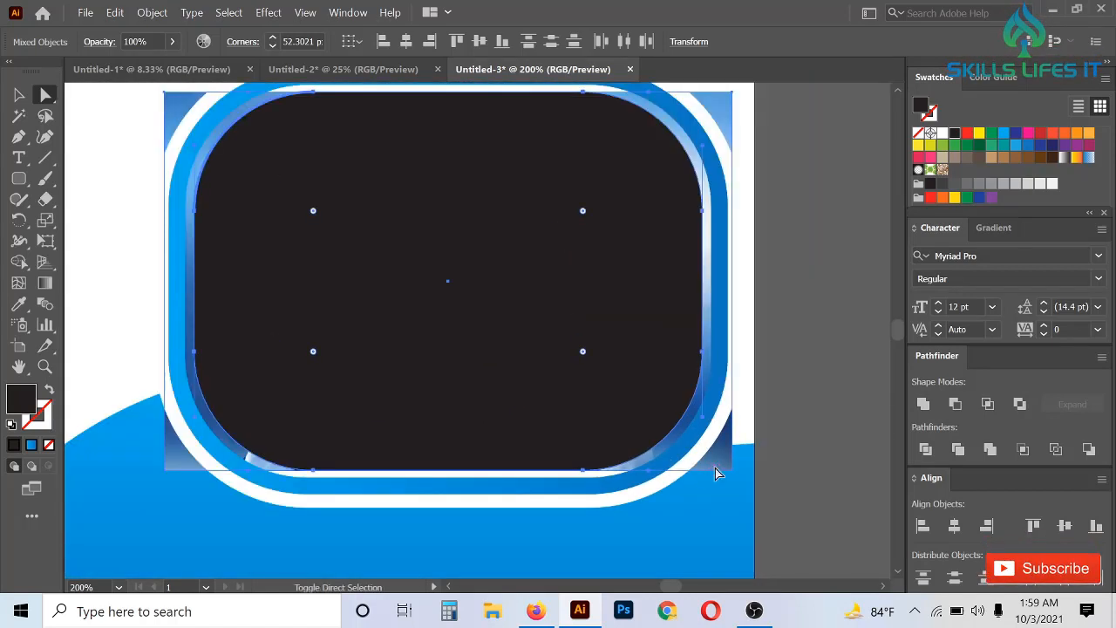
- Try to make a clipping mask with only the black rounded rectangle selected
{"action": "left_click", "coordinate": [590, 311]}
{"action": "right_click", "coordinate": [590, 311]}
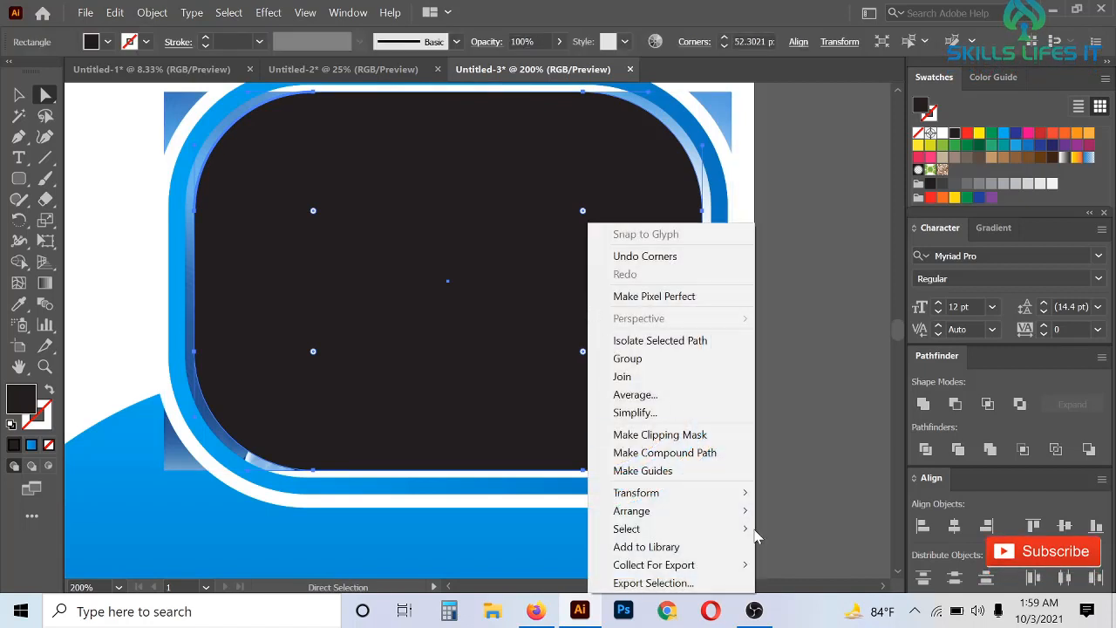
{"action": "left_click", "coordinate": [704, 435]}
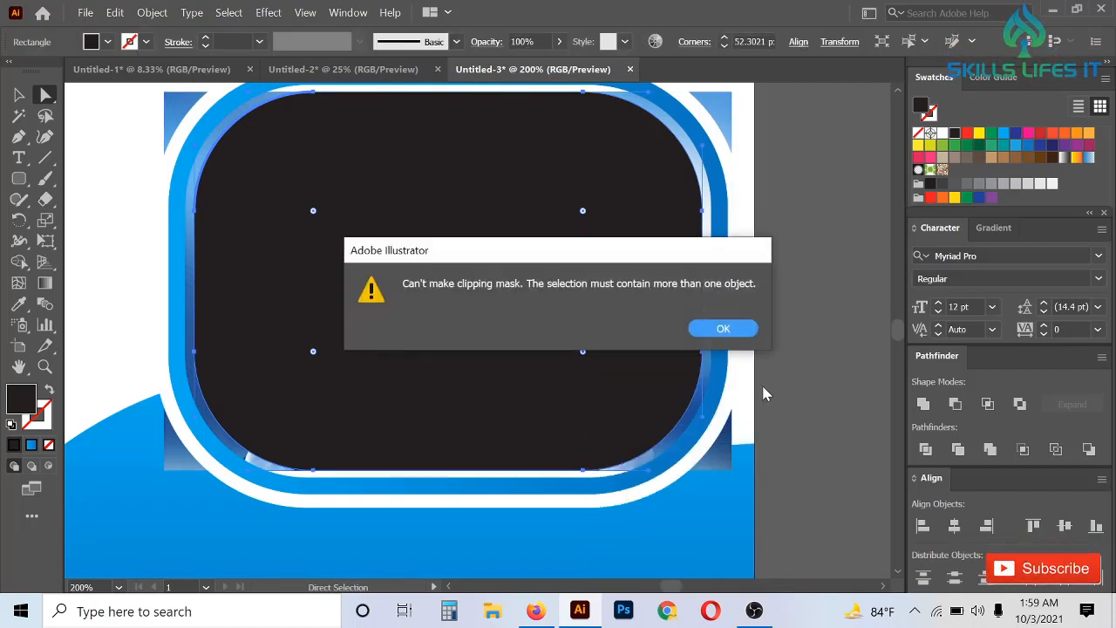
{"action": "left_click", "coordinate": [736, 330]}
{"action": "left_click", "coordinate": [802, 365]}
- Clip the photo to the black rounded rectangle by making a clipping mask from both objects, and deselect it
{"action": "left_click", "coordinate": [625, 239]}
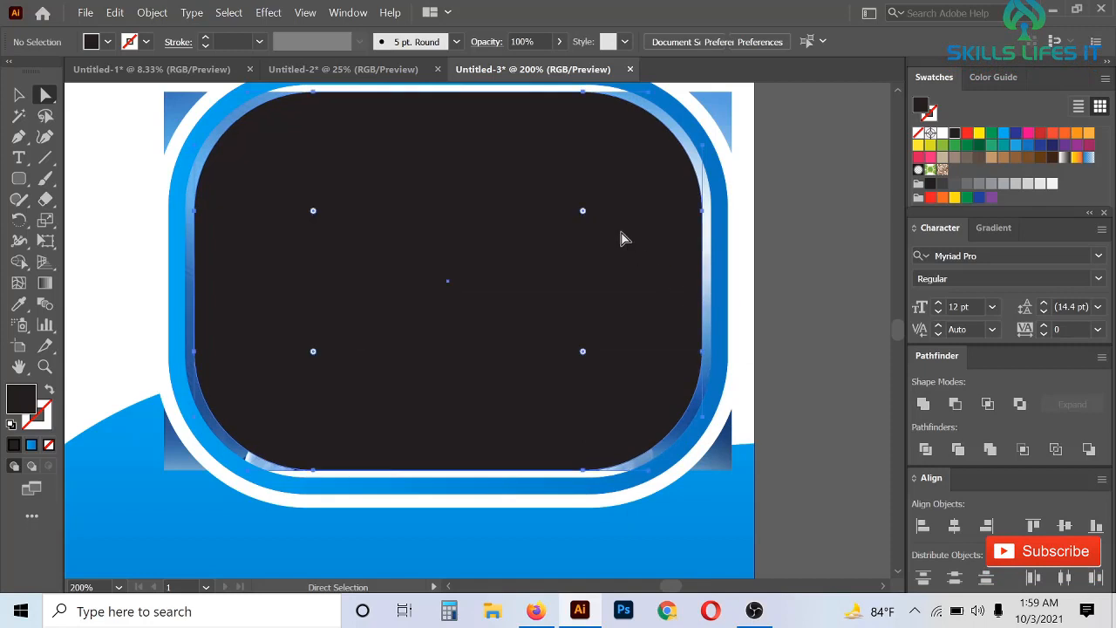
{"action": "left_click", "coordinate": [724, 112], "text": "shift"}
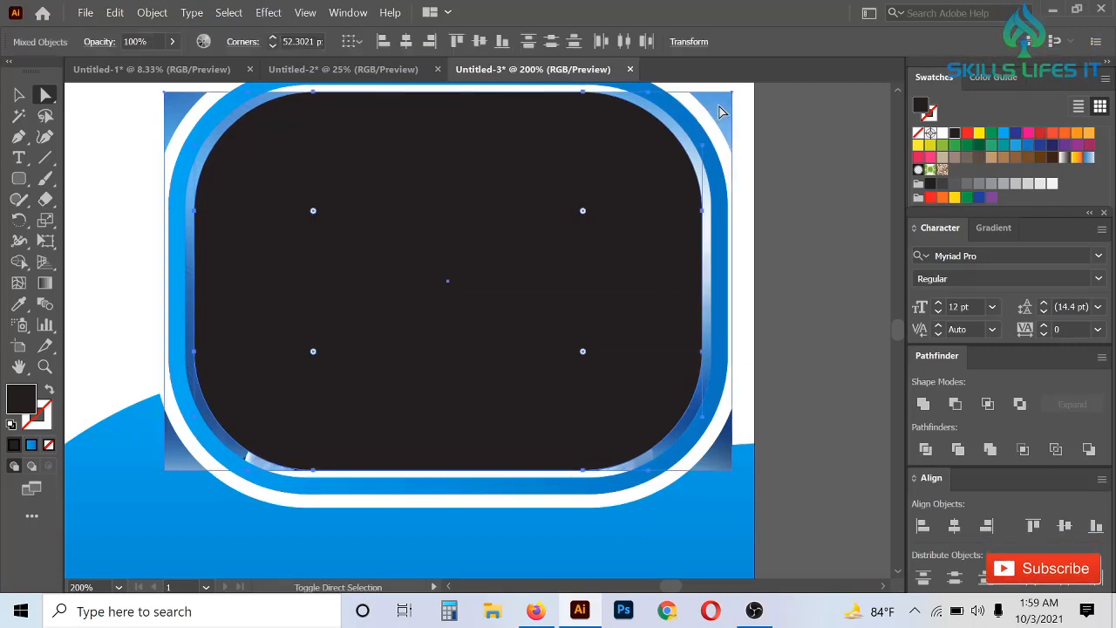
{"action": "right_click", "coordinate": [660, 164]}
{"action": "left_click", "coordinate": [730, 292]}
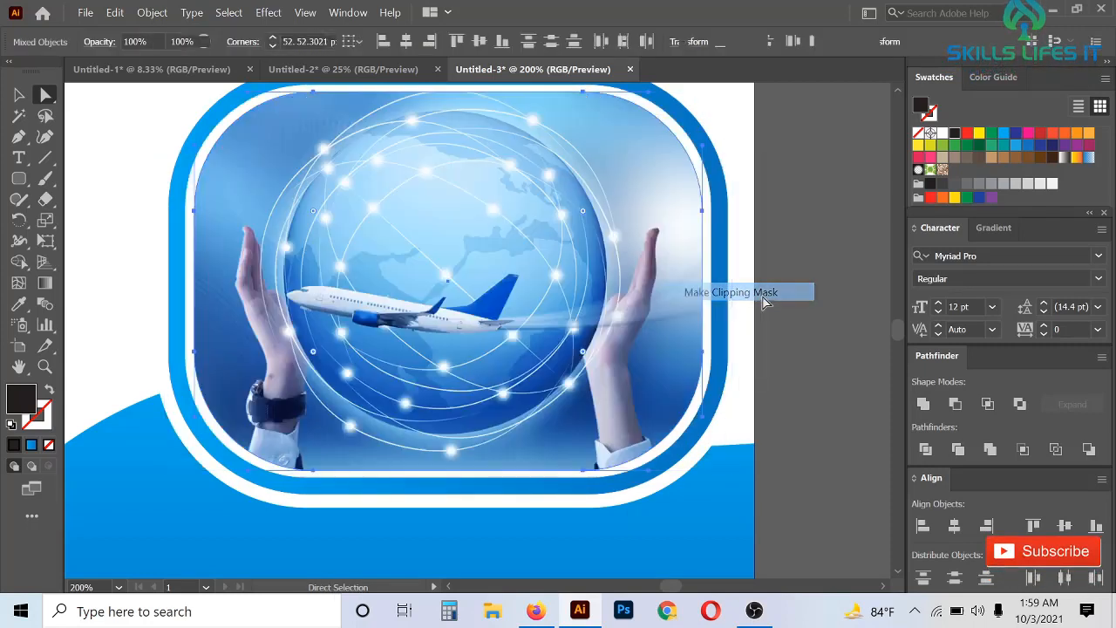
{"action": "left_click", "coordinate": [824, 283]}
- Examine how the clipped photo fits its frame, both close up and within the whole cover
{"action": "scroll", "coordinate": [824, 285], "scroll_direction": "down", "scroll_amount": 3}
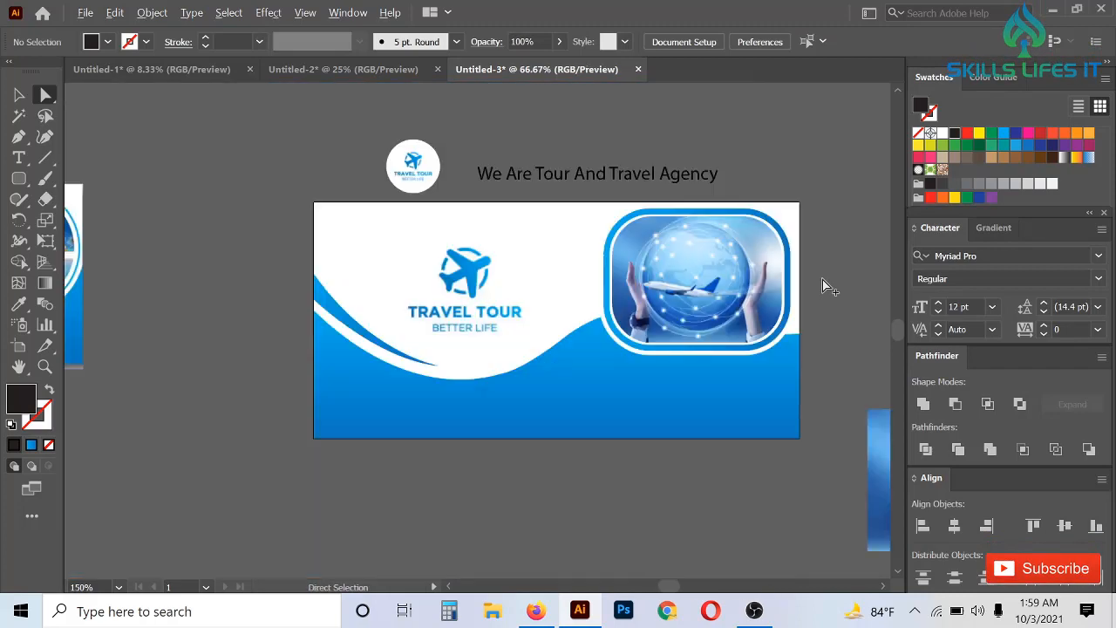
{"action": "scroll", "coordinate": [824, 285], "scroll_direction": "up", "scroll_amount": 2}
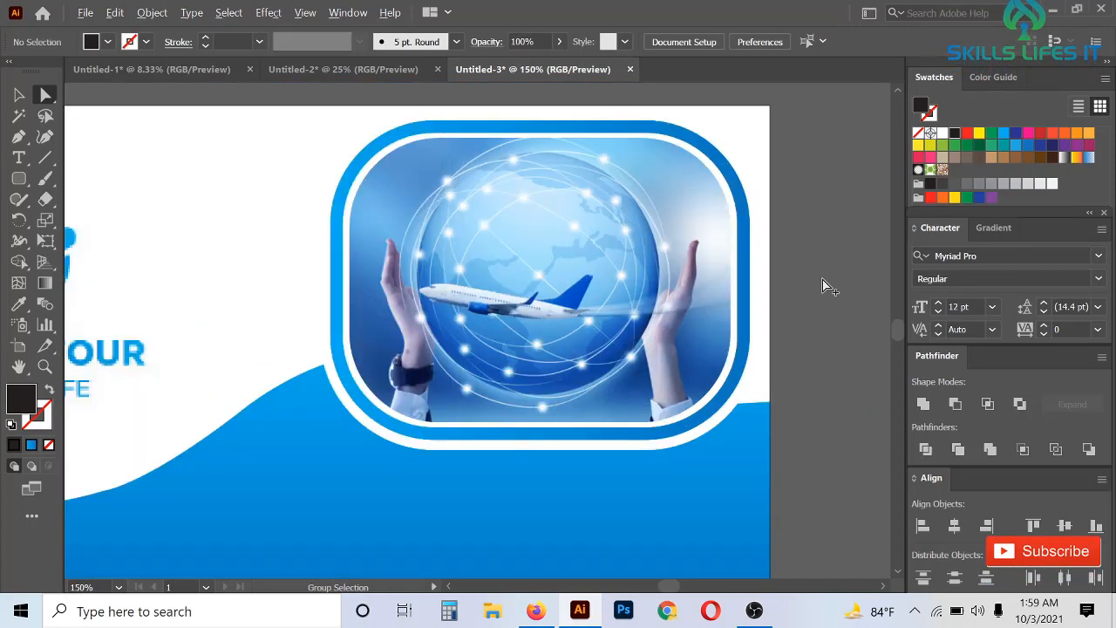
{"action": "scroll", "coordinate": [827, 286], "scroll_direction": "down", "scroll_amount": 1}
{"action": "scroll", "coordinate": [824, 285], "scroll_direction": "down", "scroll_amount": 1}
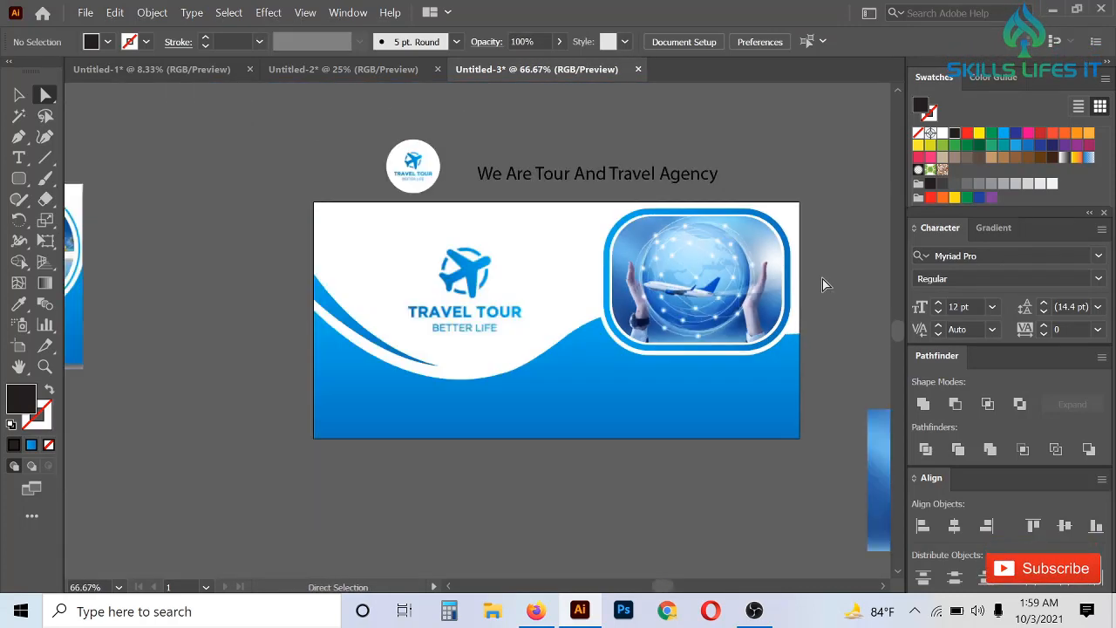
{"action": "scroll", "coordinate": [824, 284], "scroll_direction": "up", "scroll_amount": 2}
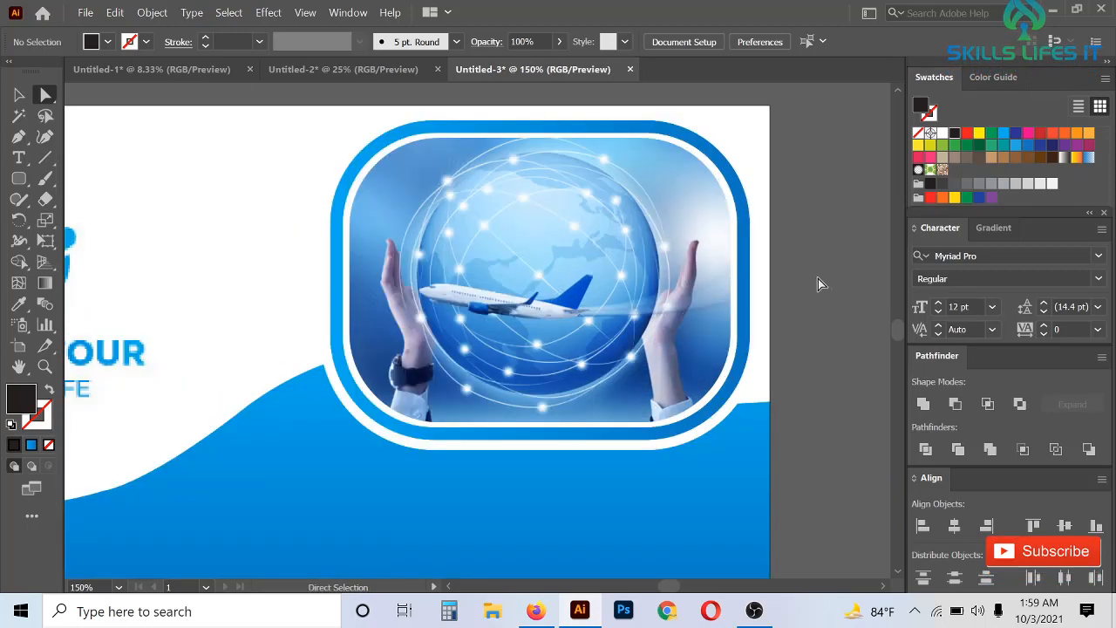
{"action": "scroll", "coordinate": [817, 284], "scroll_direction": "down", "scroll_amount": 2}
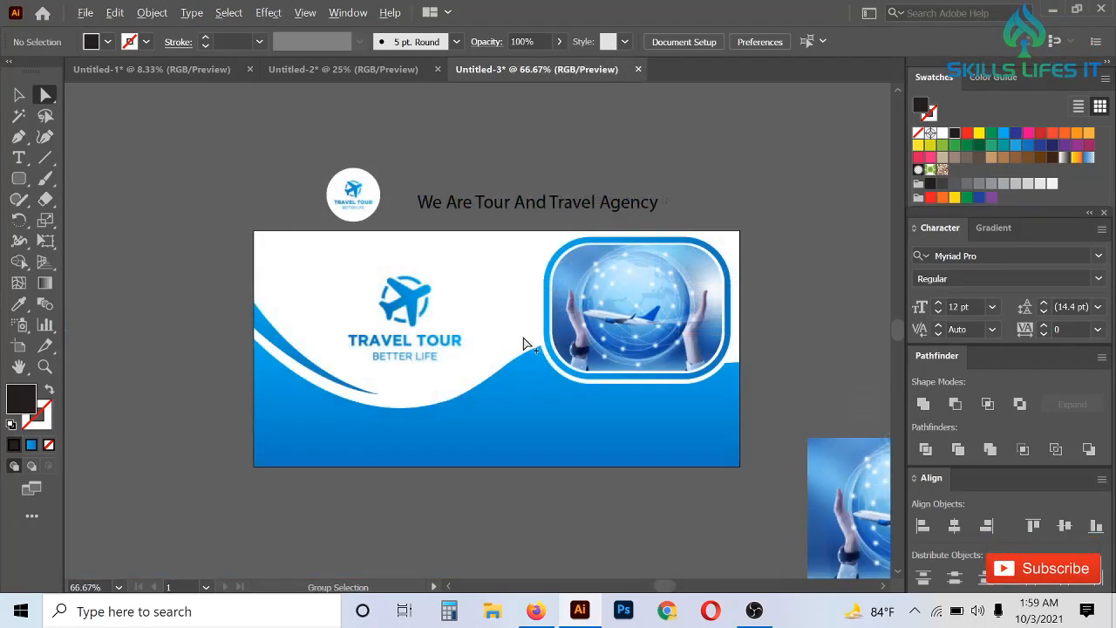
{"action": "scroll", "coordinate": [523, 342], "scroll_direction": "up", "scroll_amount": 1}
{"action": "scroll", "coordinate": [523, 343], "scroll_direction": "down", "scroll_amount": 1}
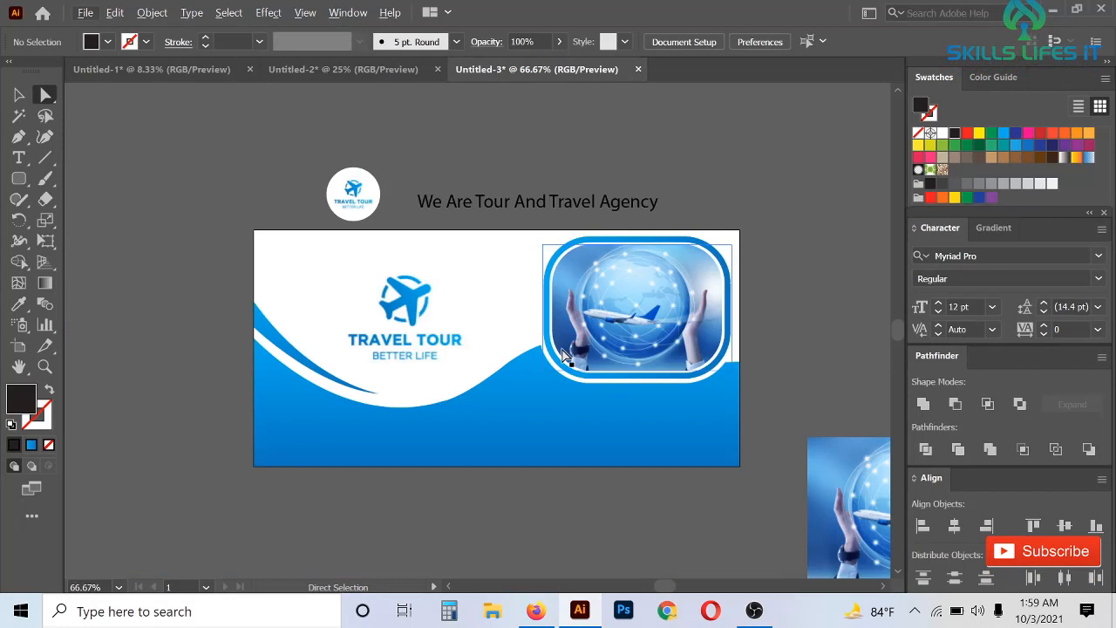
- Delete the spare copy of the photo beside the artboard
{"action": "left_click", "coordinate": [837, 497]}
{"action": "key", "text": "Delete"}
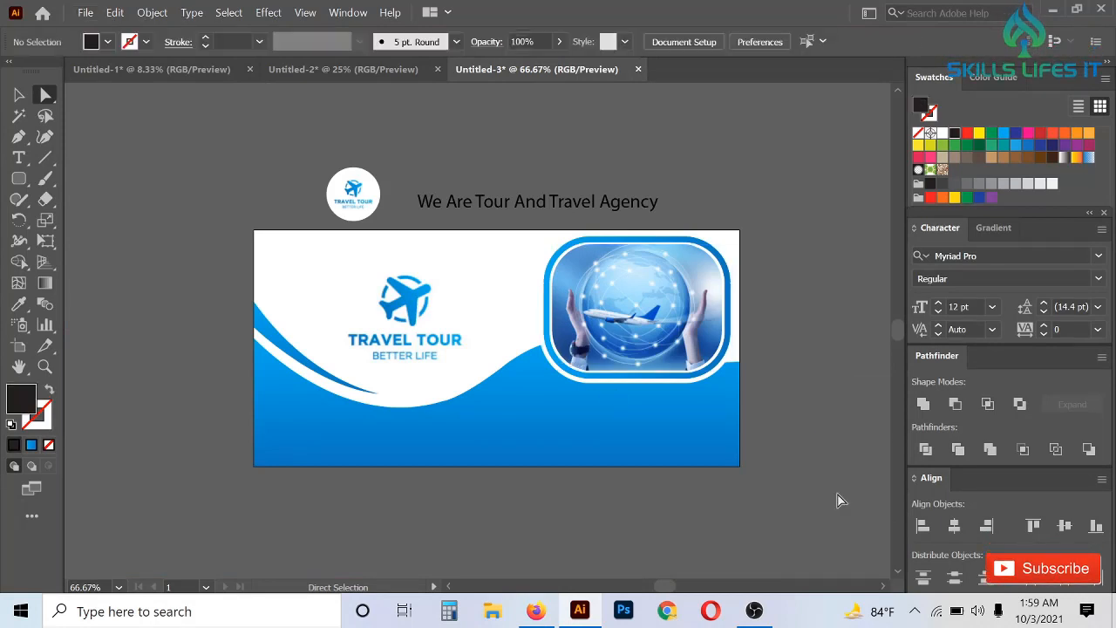
{"action": "scroll", "coordinate": [567, 411], "scroll_direction": "up", "scroll_amount": 1}
{"action": "scroll", "coordinate": [567, 416], "scroll_direction": "down", "scroll_amount": 1}
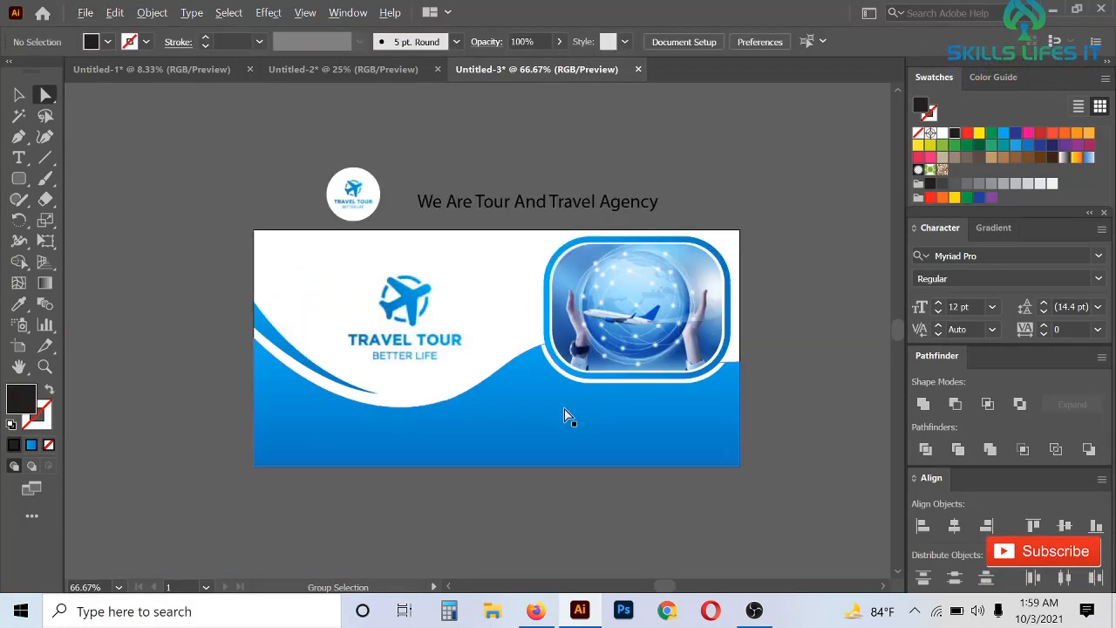
{"action": "scroll", "coordinate": [433, 399], "scroll_direction": "up", "scroll_amount": 1}
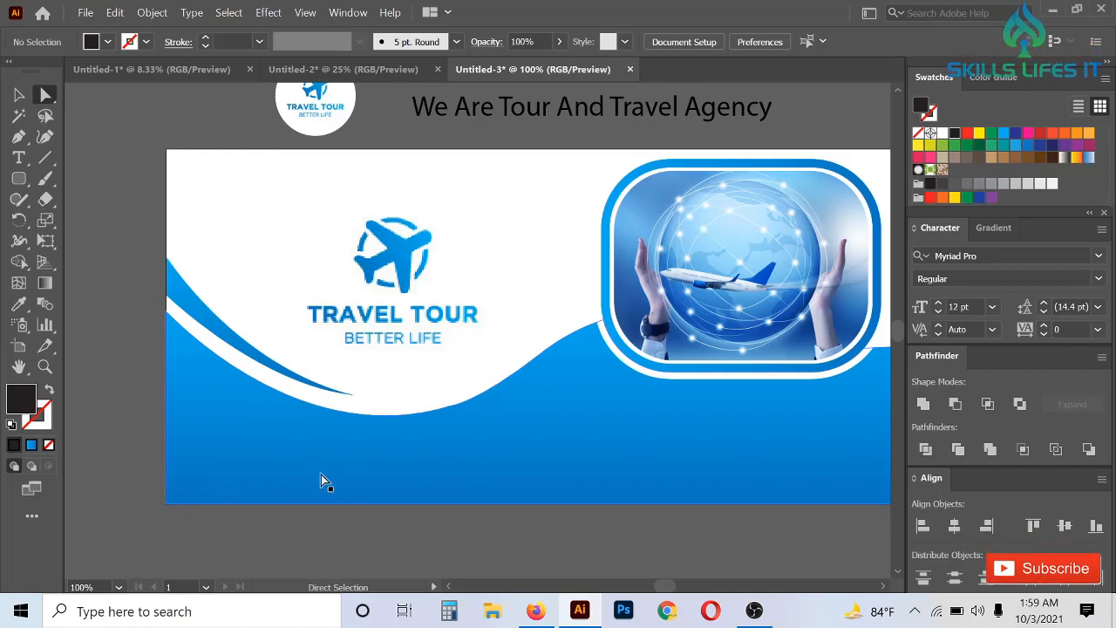
- Open the icon file 488.eps and delete the white background rectangle behind its icons
{"action": "left_click", "coordinate": [506, 616]}
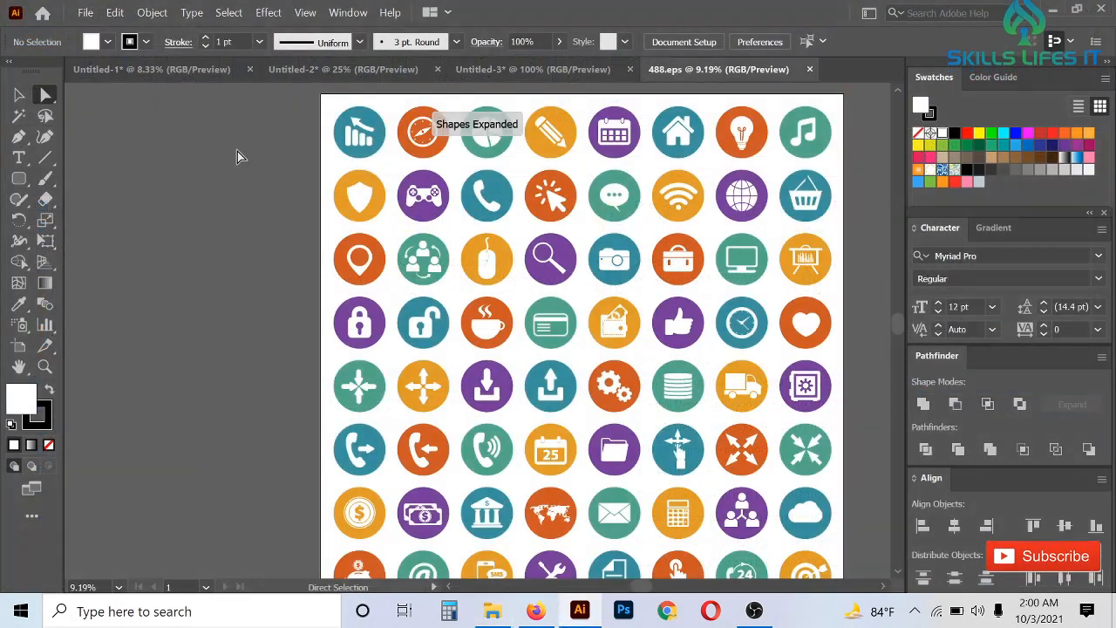
{"action": "left_click", "coordinate": [19, 95]}
{"action": "left_click_drag", "start_coordinate": [399, 177], "coordinate": [305, 175]}
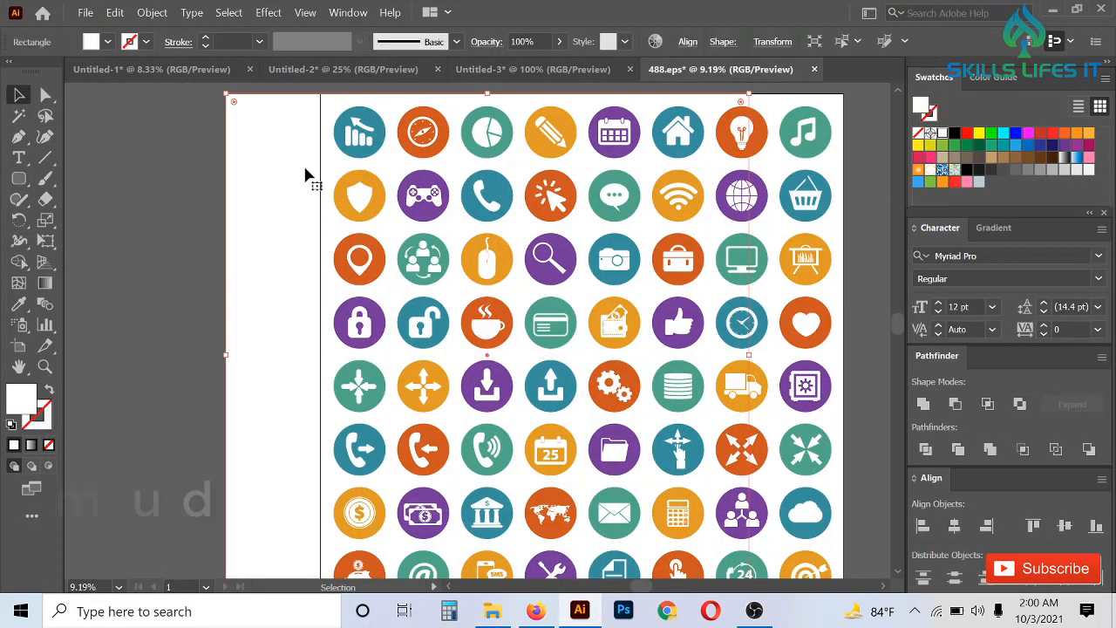
{"action": "key", "text": "Delete"}
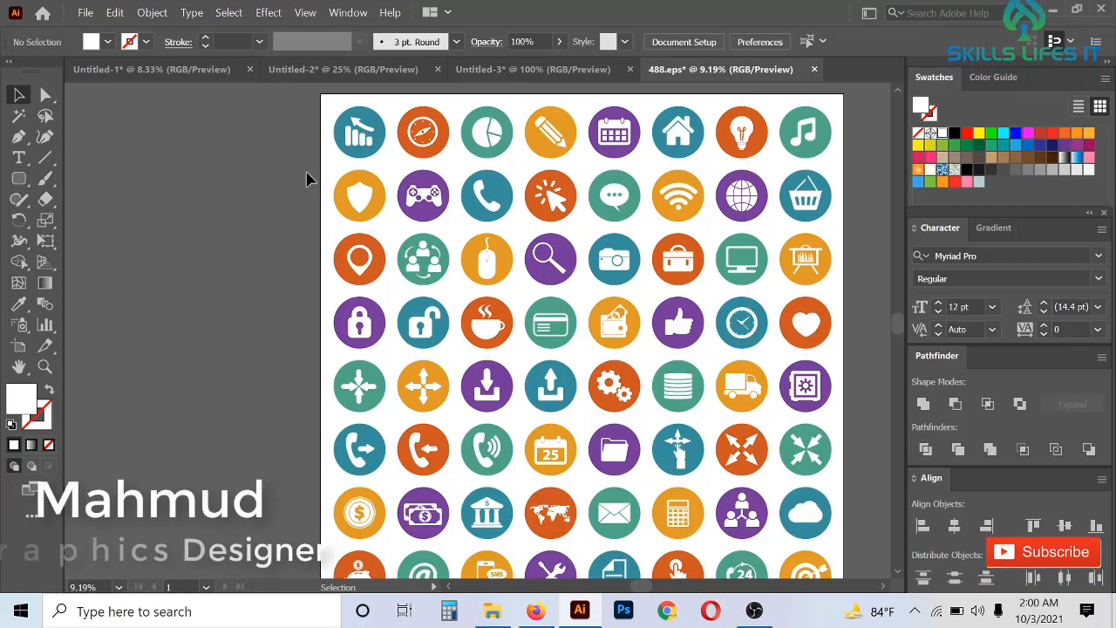
- Select the location pin, phone, envelope and globe icons together and bring them into the Untitled-3 cover document
{"action": "left_click", "coordinate": [367, 281]}
{"action": "scroll", "coordinate": [367, 281], "scroll_direction": "up", "scroll_amount": 1}
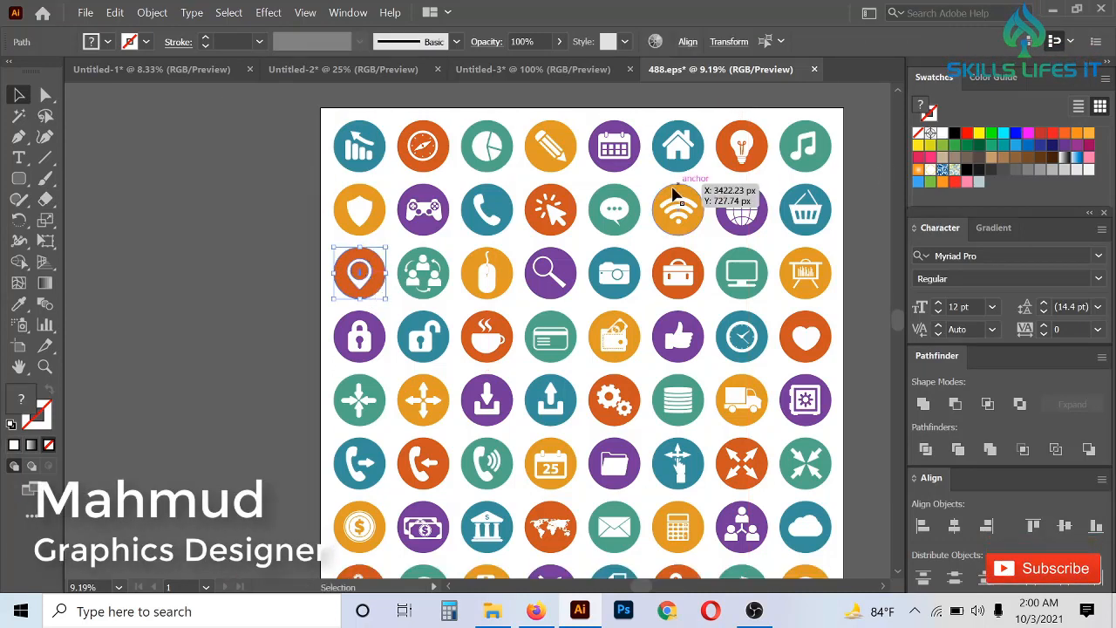
{"action": "left_click", "coordinate": [499, 216], "text": "shift"}
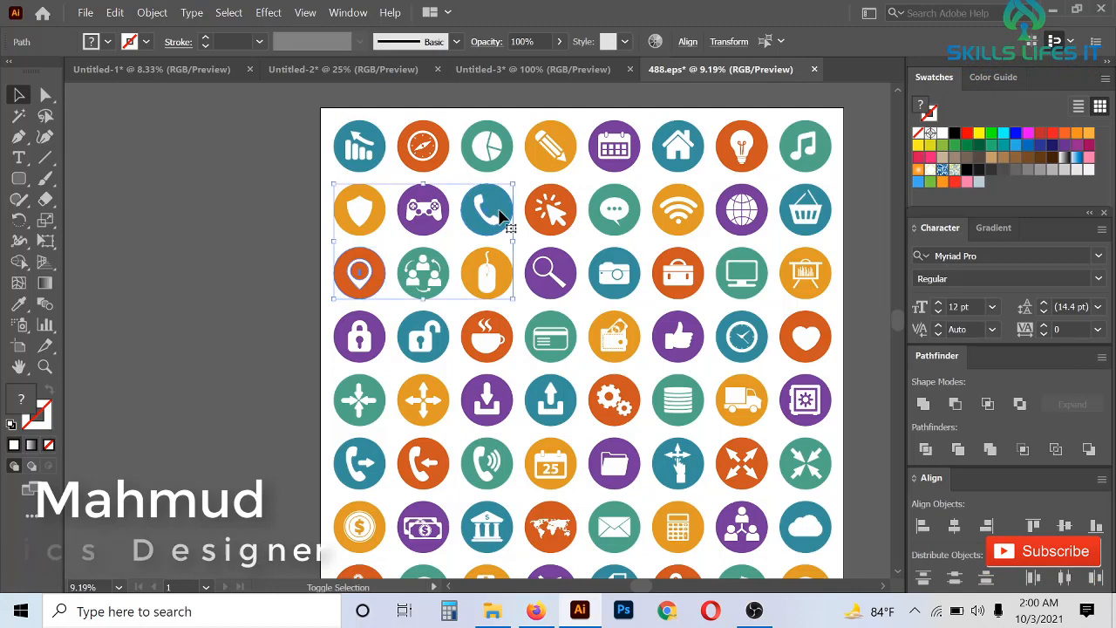
{"action": "scroll", "coordinate": [501, 219], "scroll_direction": "down", "scroll_amount": 2}
{"action": "scroll", "coordinate": [501, 218], "scroll_direction": "down", "scroll_amount": 1}
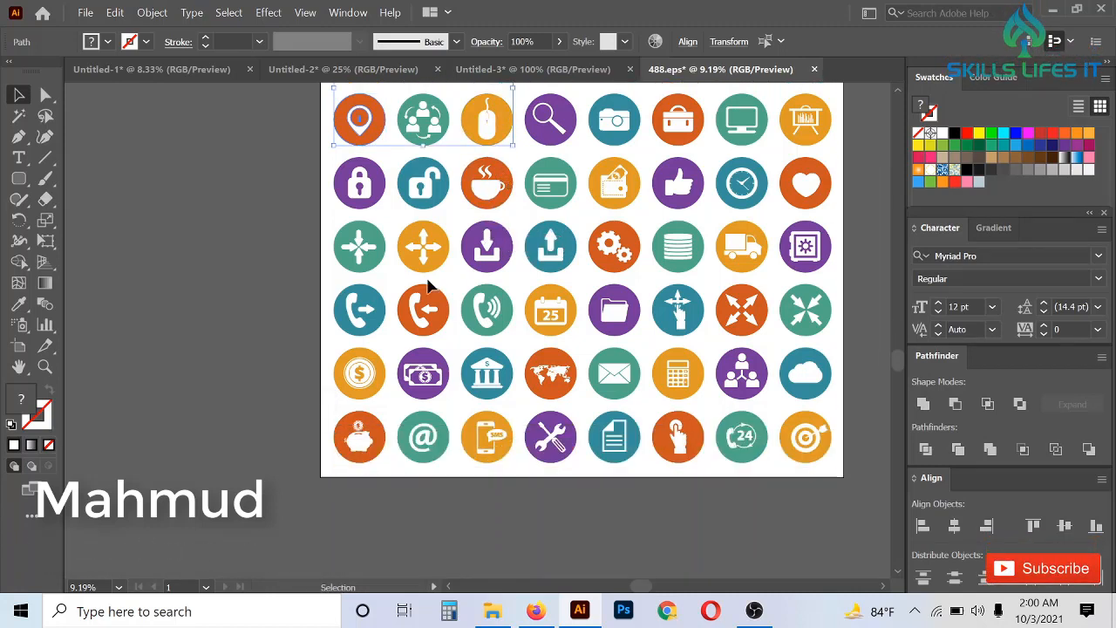
{"action": "scroll", "coordinate": [478, 319], "scroll_direction": "up", "scroll_amount": 2}
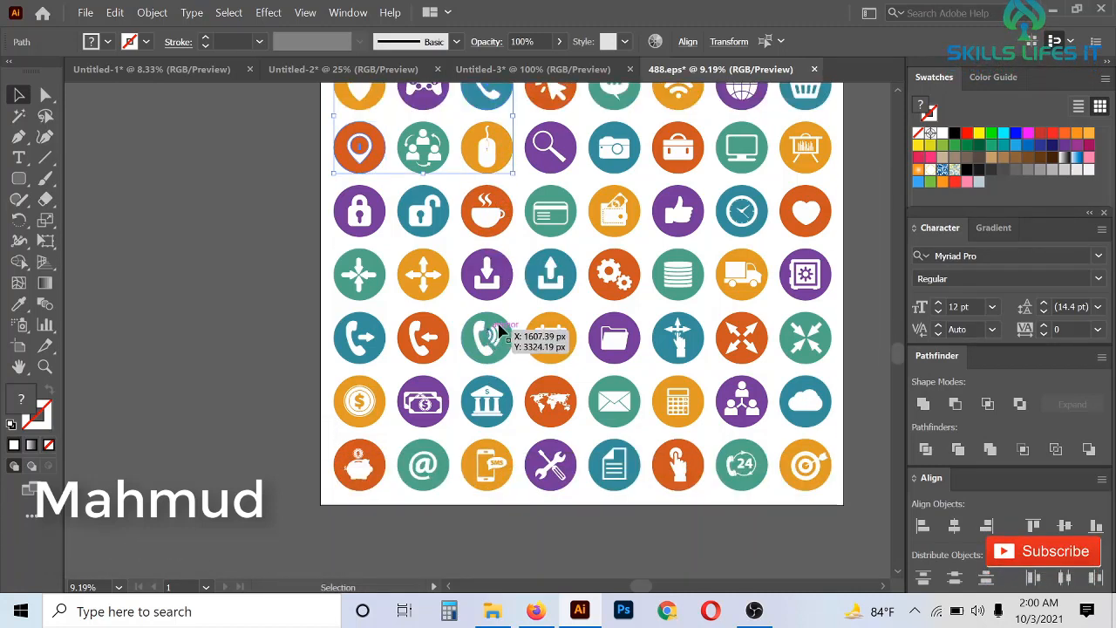
{"action": "scroll", "coordinate": [573, 305], "scroll_direction": "up", "scroll_amount": 2}
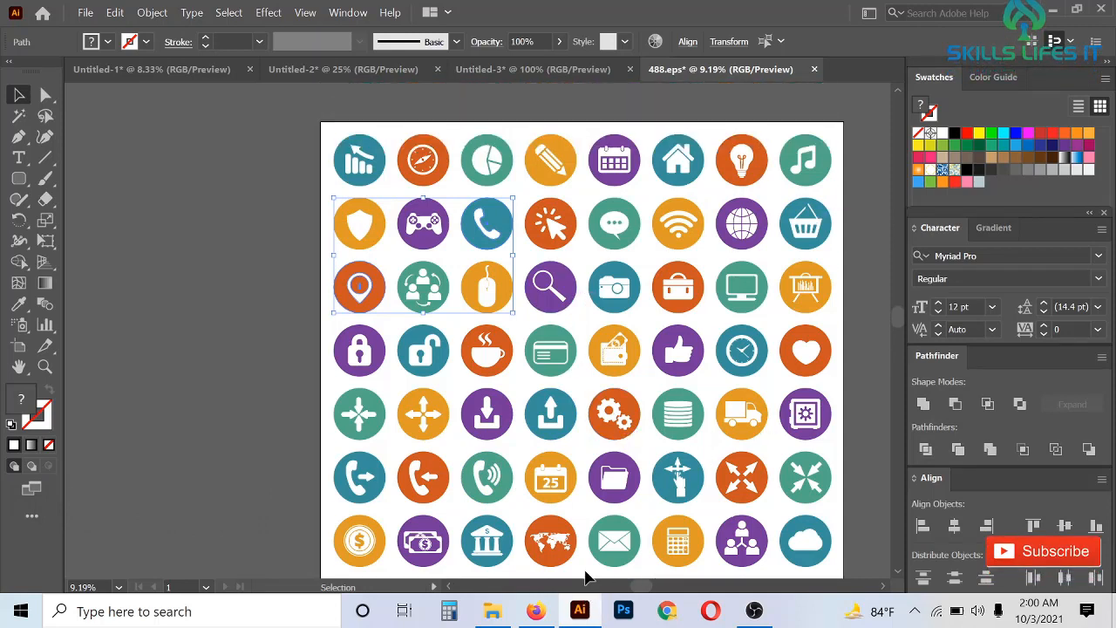
{"action": "left_click_drag", "start_coordinate": [623, 552], "coordinate": [622, 553]}
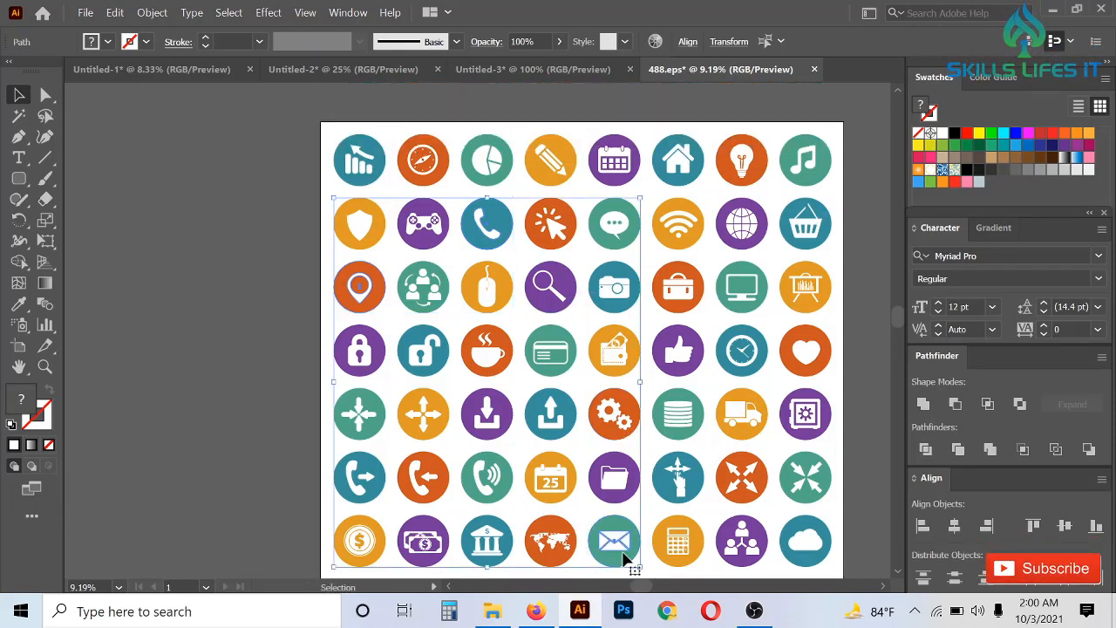
{"action": "scroll", "coordinate": [623, 552], "scroll_direction": "up", "scroll_amount": 4}
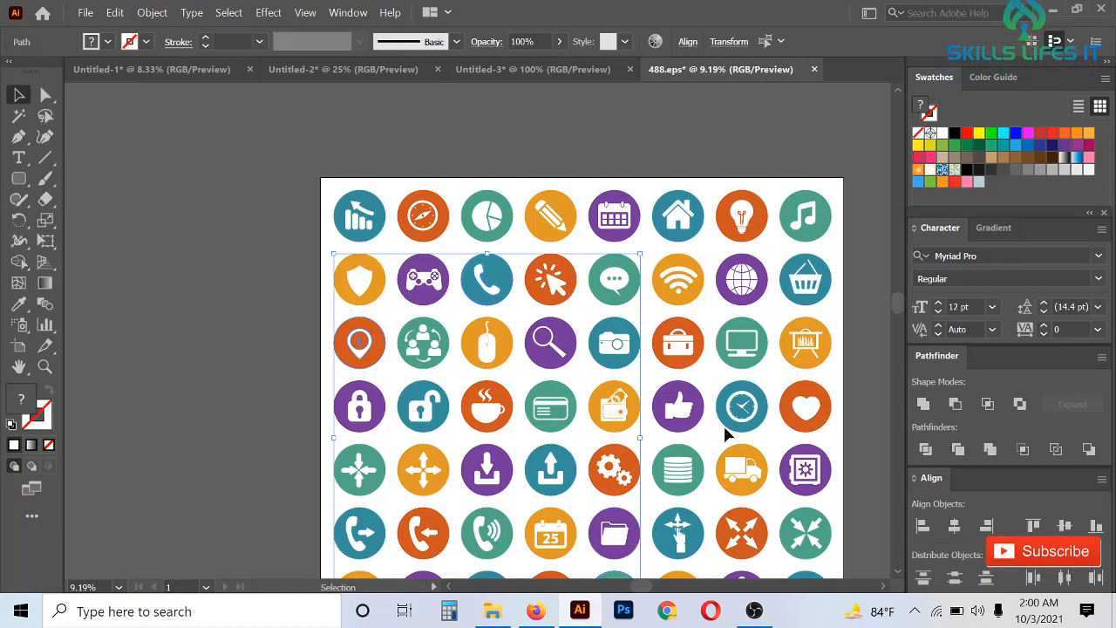
{"action": "left_click", "coordinate": [742, 295], "text": "shift"}
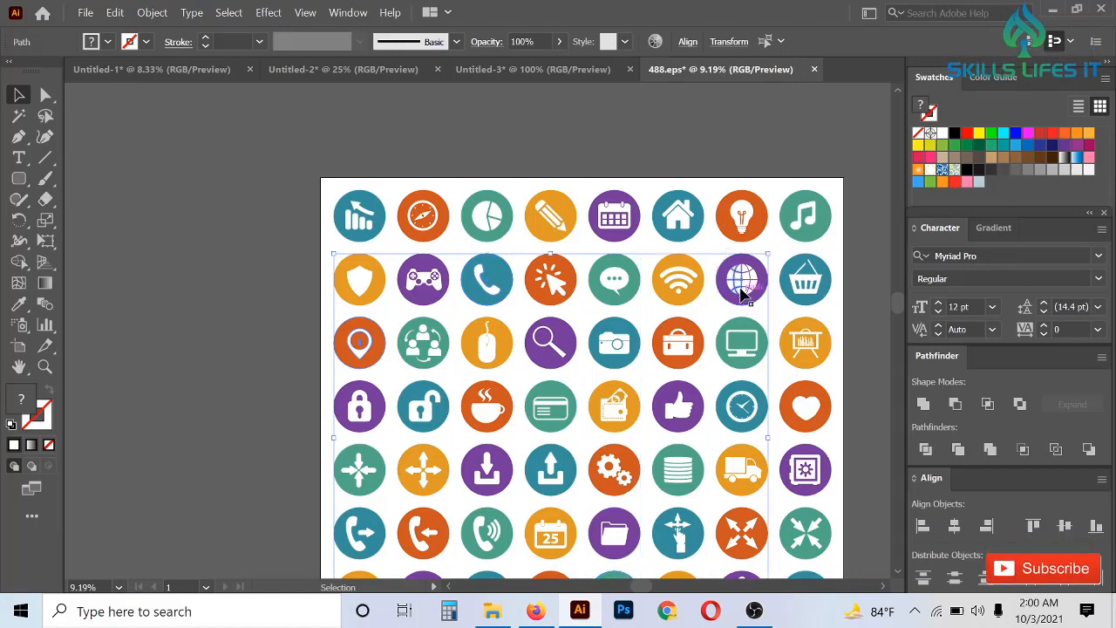
{"action": "left_click_drag", "start_coordinate": [743, 294], "coordinate": [518, 248]}
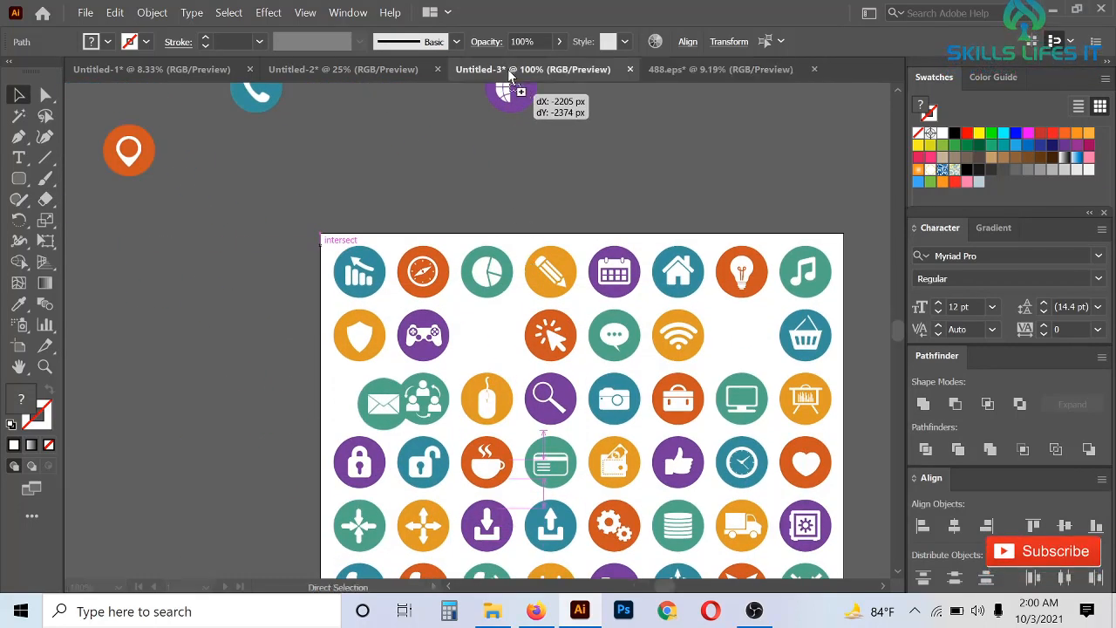
- Scale the four imported icons down together and move them below the cover artboard
{"action": "scroll", "coordinate": [528, 199], "scroll_direction": "down", "scroll_amount": 5}
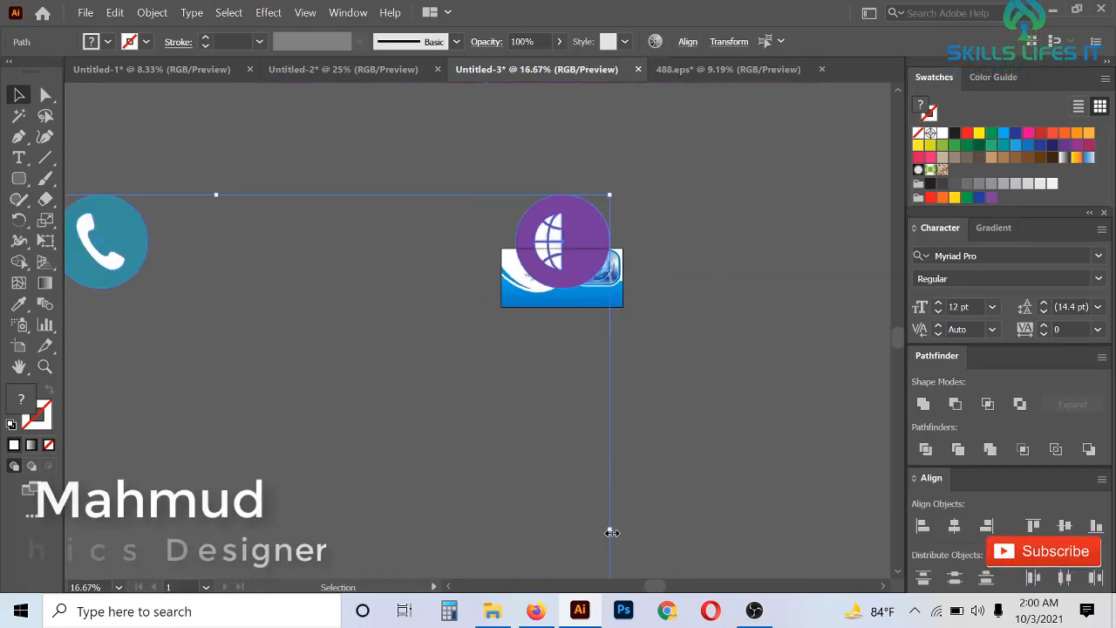
{"action": "left_click_drag", "start_coordinate": [613, 529], "coordinate": [269, 512]}
{"action": "left_click_drag", "start_coordinate": [202, 498], "coordinate": [568, 326]}
{"action": "scroll", "coordinate": [568, 326], "scroll_direction": "up", "scroll_amount": 4}
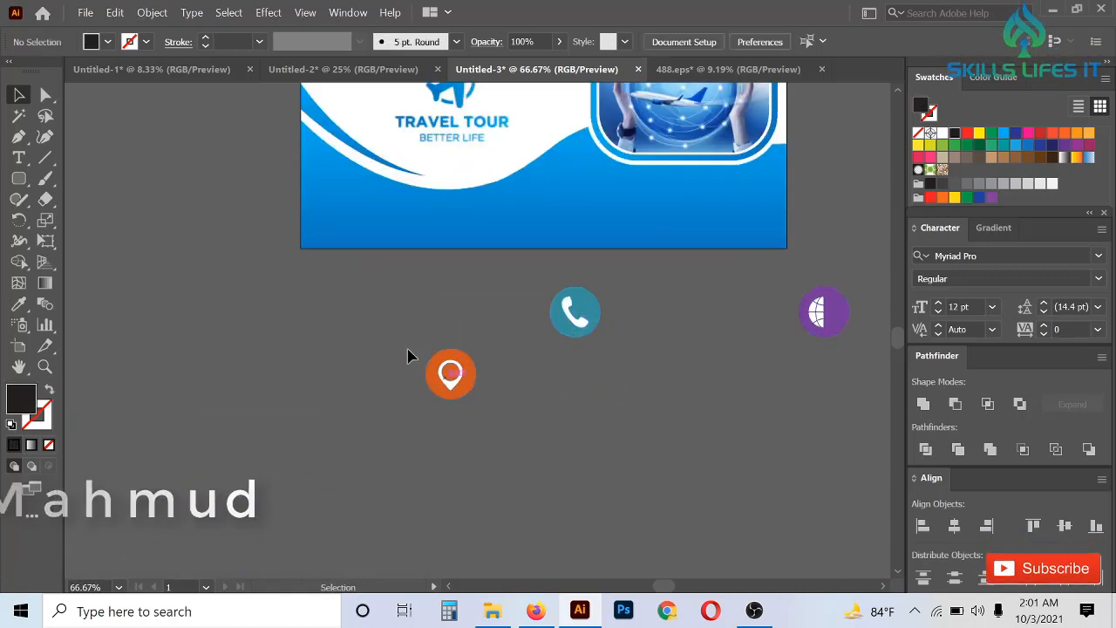
- Place the location pin and envelope icons on either side of the phone icon, in one row below the artboard
{"action": "left_click_drag", "start_coordinate": [410, 354], "coordinate": [504, 443]}
{"action": "left_click_drag", "start_coordinate": [460, 381], "coordinate": [505, 318]}
{"action": "scroll", "coordinate": [506, 318], "scroll_direction": "down", "scroll_amount": 1}
{"action": "scroll", "coordinate": [608, 427], "scroll_direction": "down", "scroll_amount": 2}
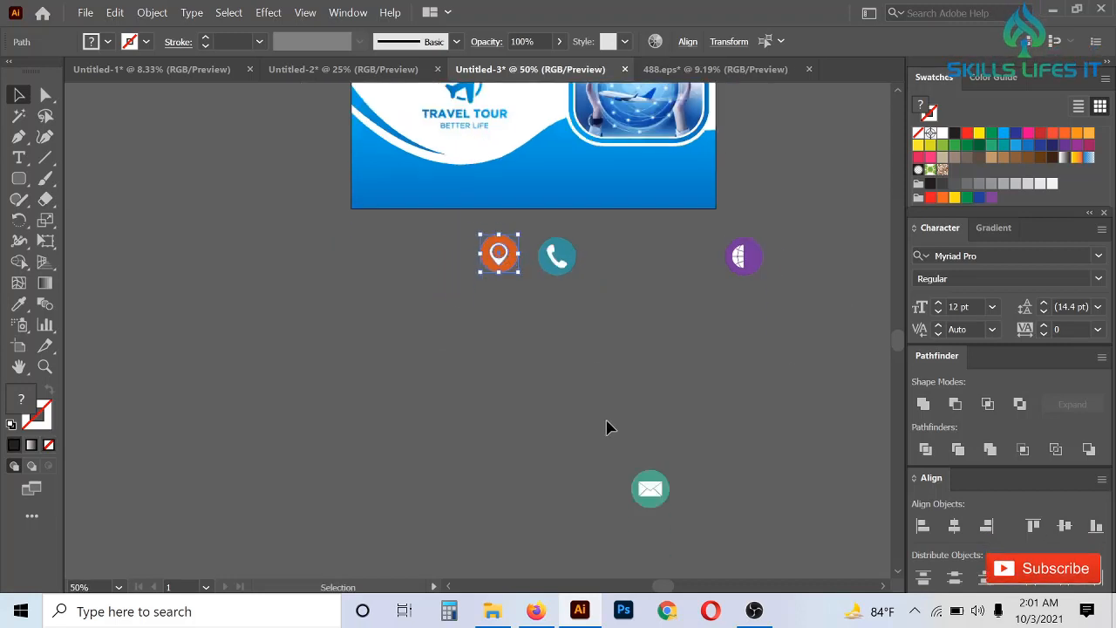
{"action": "left_click_drag", "start_coordinate": [653, 498], "coordinate": [615, 270]}
{"action": "scroll", "coordinate": [776, 229], "scroll_direction": "up", "scroll_amount": 4}
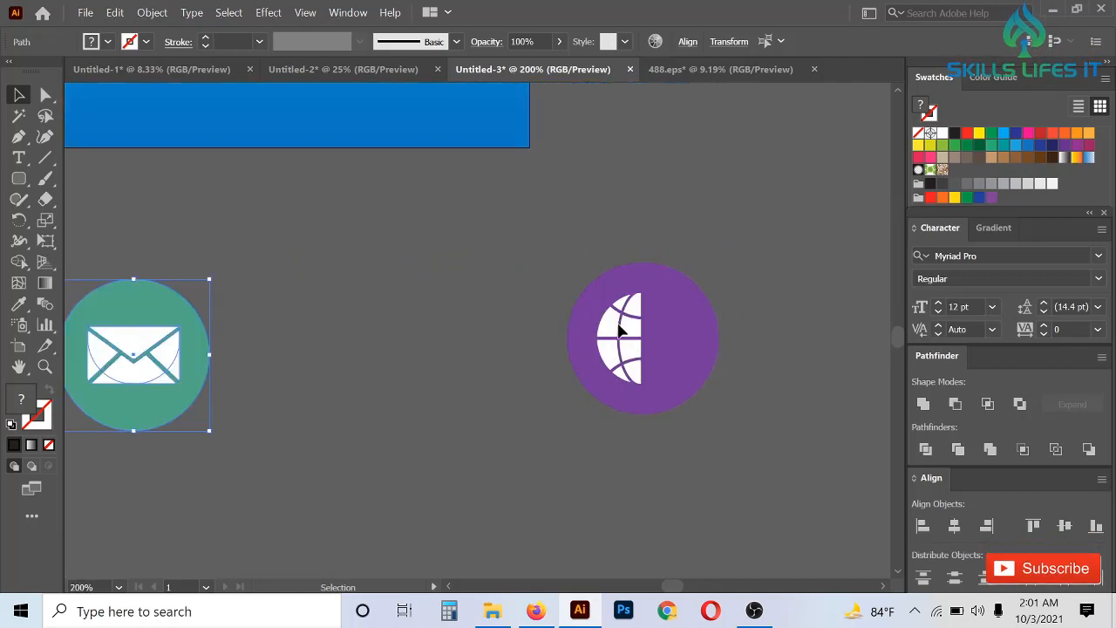
- Select the white pieces of the half globe in the purple circle and unite them with Pathfinder
{"action": "left_click_drag", "start_coordinate": [668, 357], "coordinate": [343, 394]}
{"action": "scroll", "coordinate": [322, 386], "scroll_direction": "up", "scroll_amount": 3}
{"action": "key", "text": "ctrl+shift+a"}
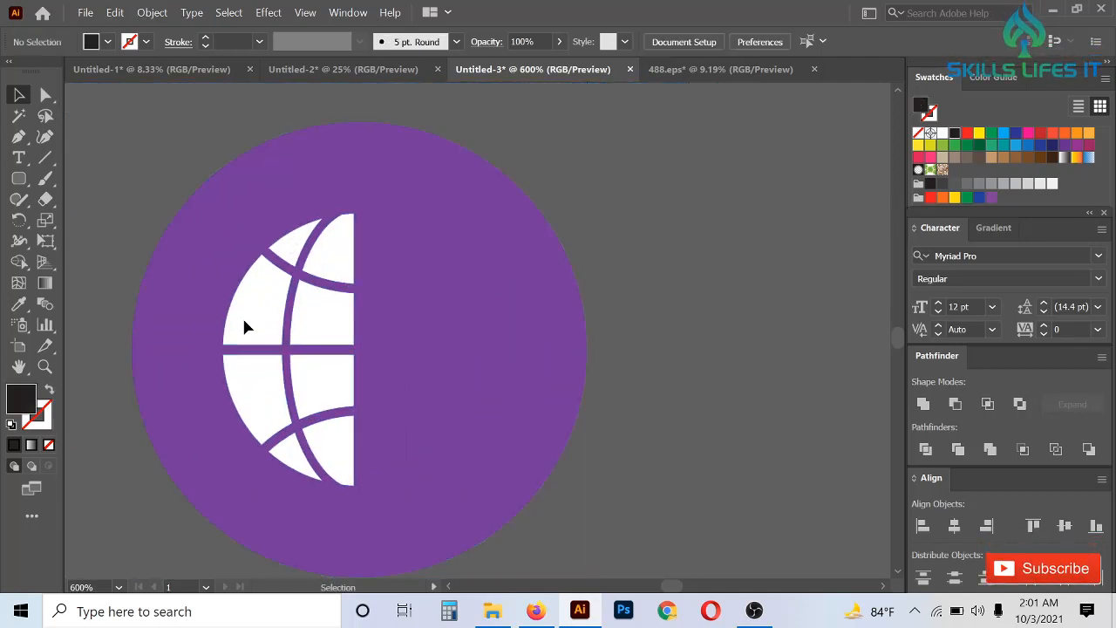
{"action": "left_click", "coordinate": [352, 319]}
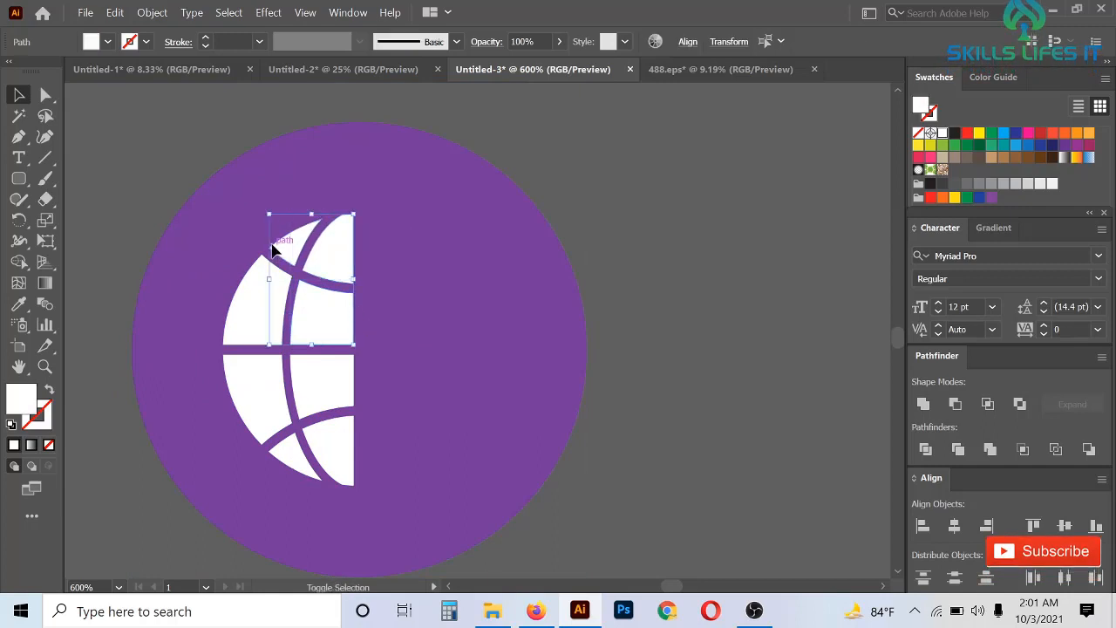
{"action": "left_click", "coordinate": [298, 465], "text": "shift"}
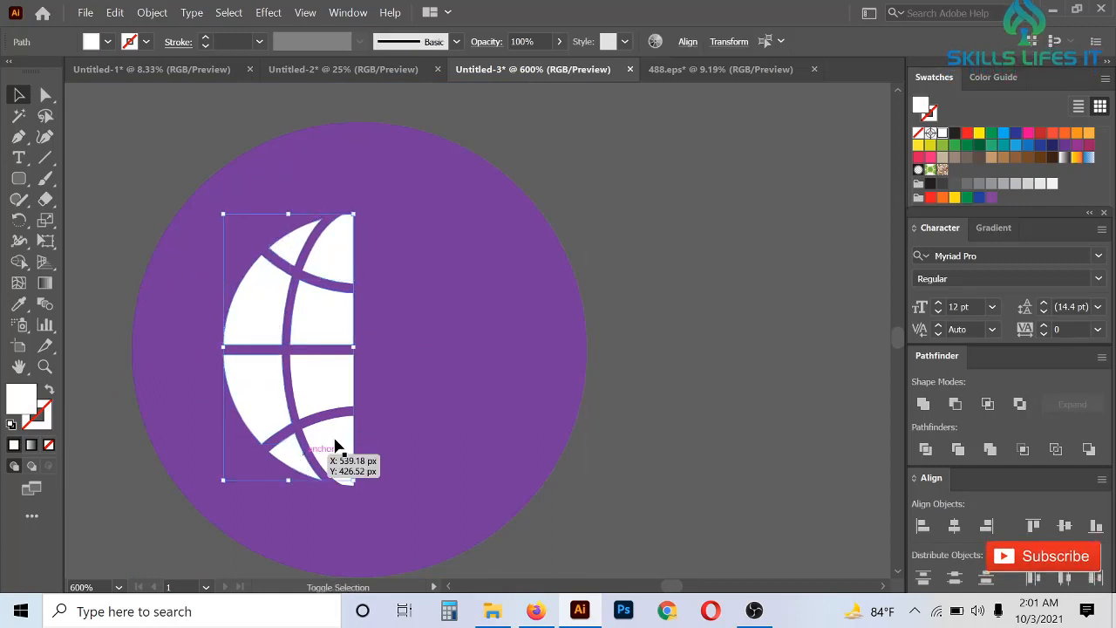
{"action": "left_click", "coordinate": [923, 401]}
{"action": "right_click", "coordinate": [304, 312]}
{"action": "mouse_move", "coordinate": [388, 492]}
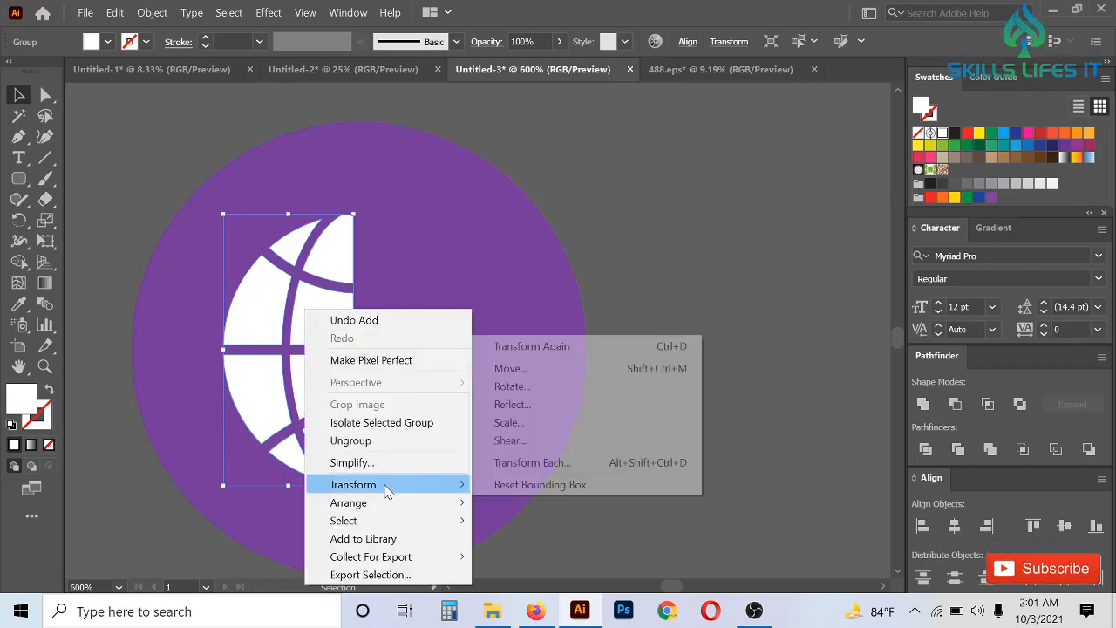
{"action": "left_click", "coordinate": [588, 406]}
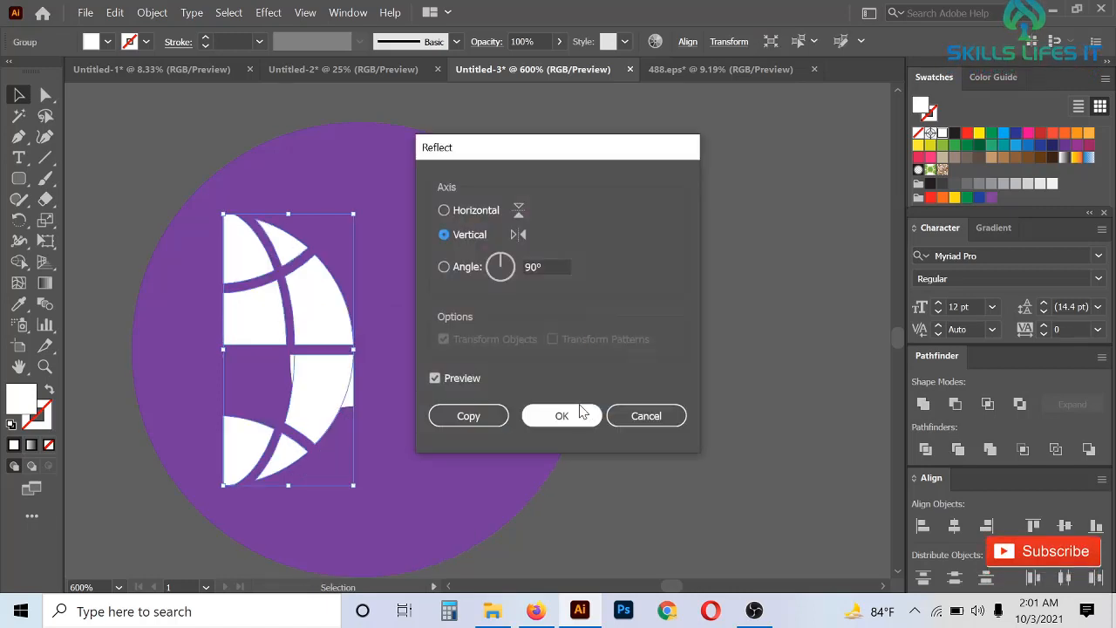
{"action": "left_click", "coordinate": [663, 425]}
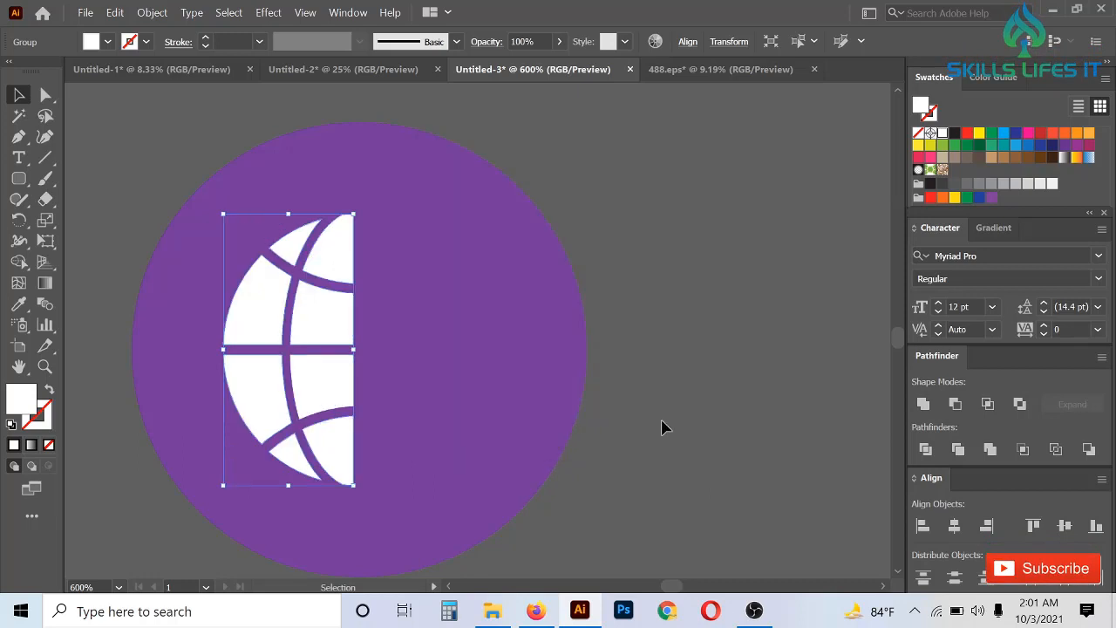
{"action": "left_click", "coordinate": [920, 406]}
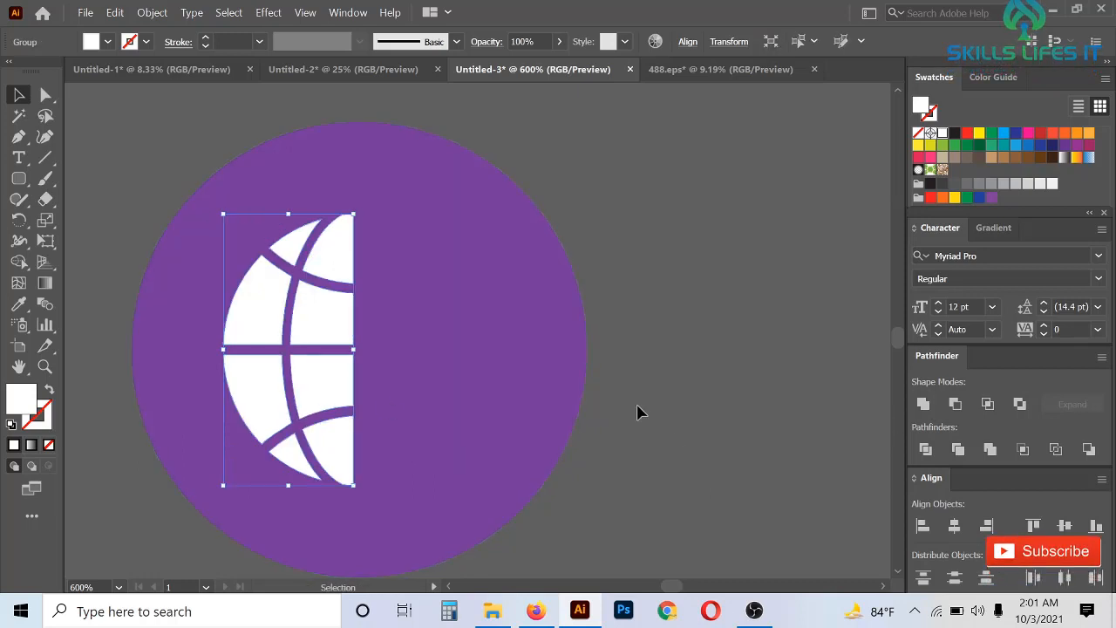
- Reflect a copy of the half globe across the vertical axis and place it beside the original to complete the globe
{"action": "right_click", "coordinate": [344, 331]}
{"action": "mouse_move", "coordinate": [435, 220]}
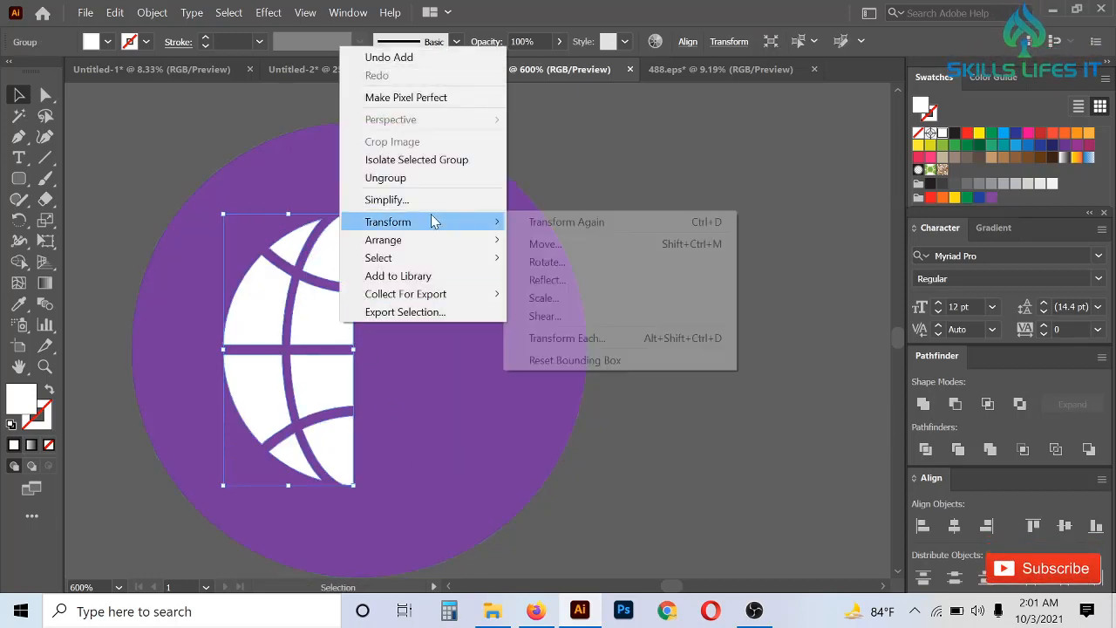
{"action": "left_click", "coordinate": [632, 287]}
{"action": "left_click", "coordinate": [484, 416]}
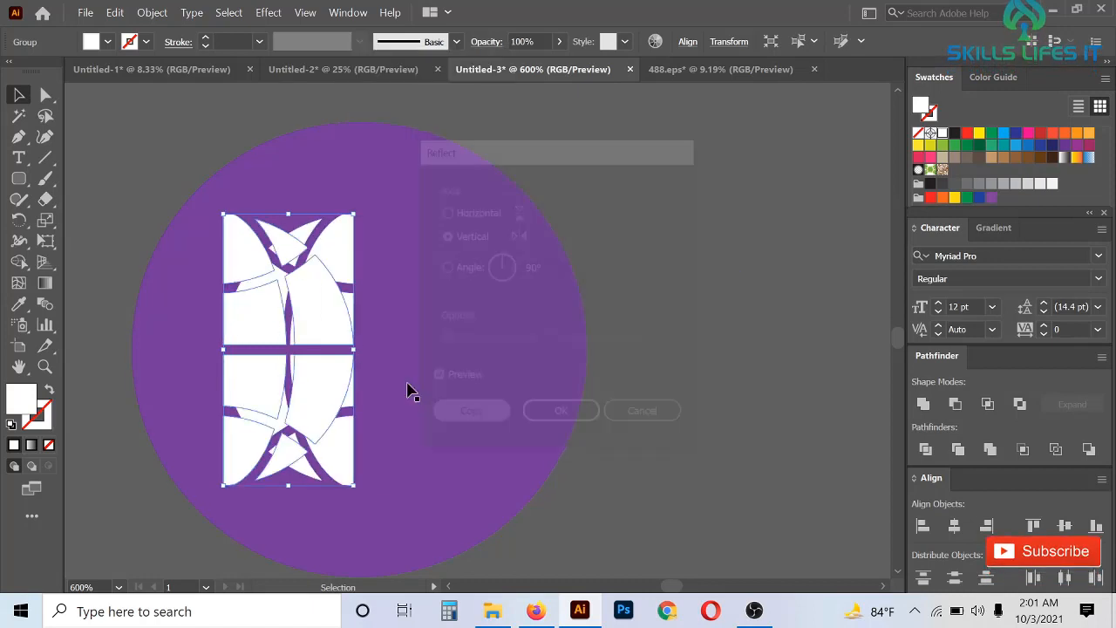
{"action": "left_click_drag", "start_coordinate": [340, 342], "coordinate": [479, 336]}
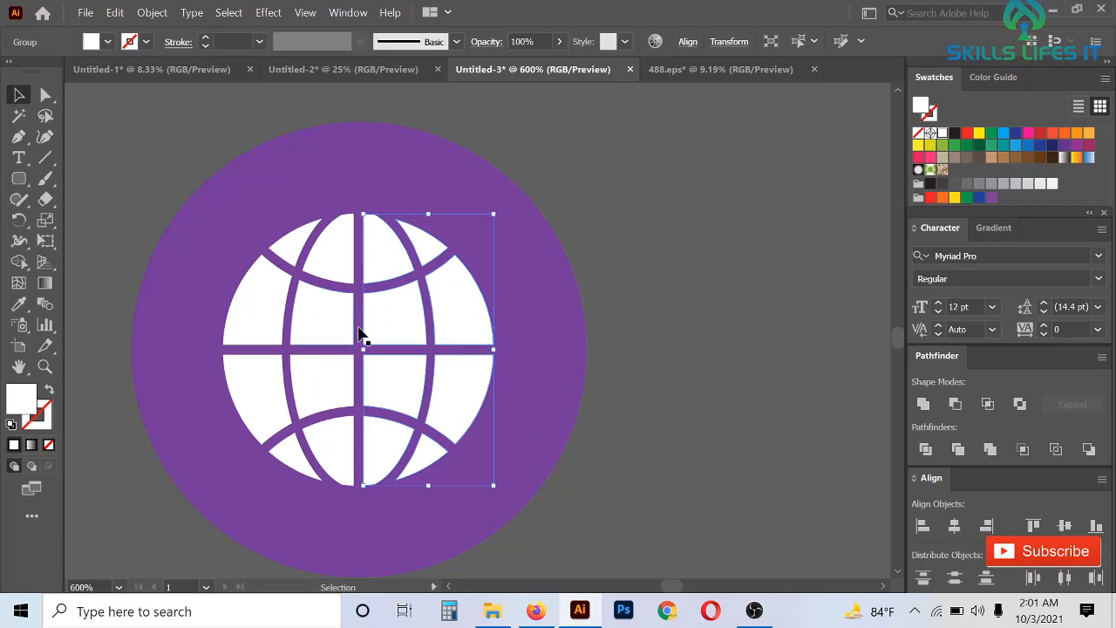
{"action": "scroll", "coordinate": [388, 324], "scroll_direction": "up", "scroll_amount": 3}
{"action": "left_click_drag", "start_coordinate": [403, 323], "coordinate": [399, 322]}
- Group the two globe halves, and group the complete globe with its purple circle
{"action": "right_click", "coordinate": [468, 351]}
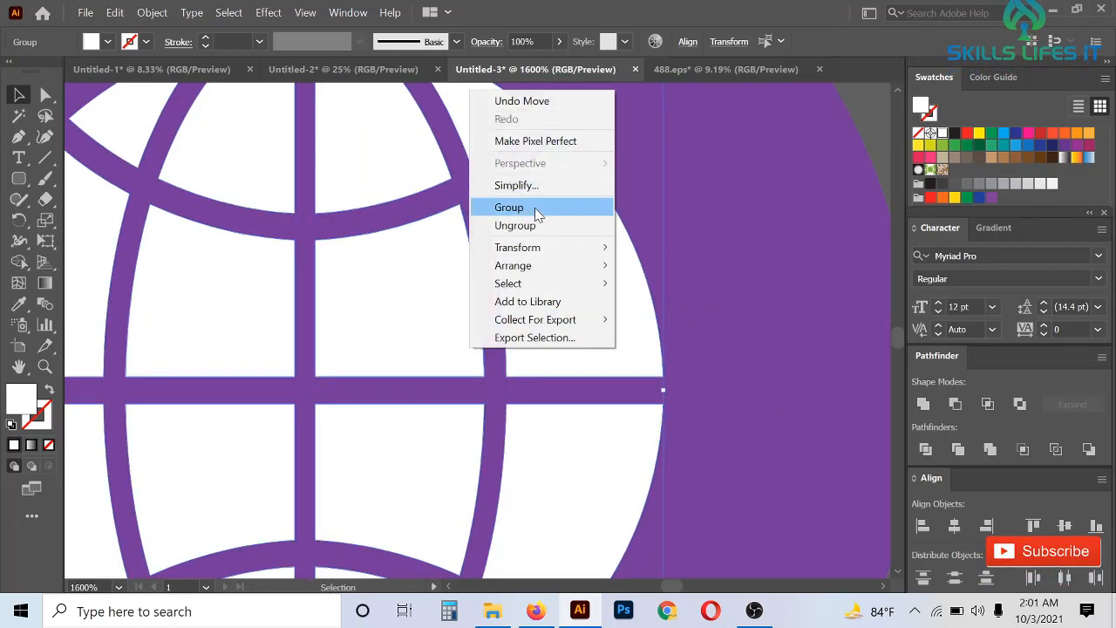
{"action": "left_click", "coordinate": [535, 211]}
{"action": "scroll", "coordinate": [698, 360], "scroll_direction": "down", "scroll_amount": 8}
{"action": "left_click", "coordinate": [796, 488]}
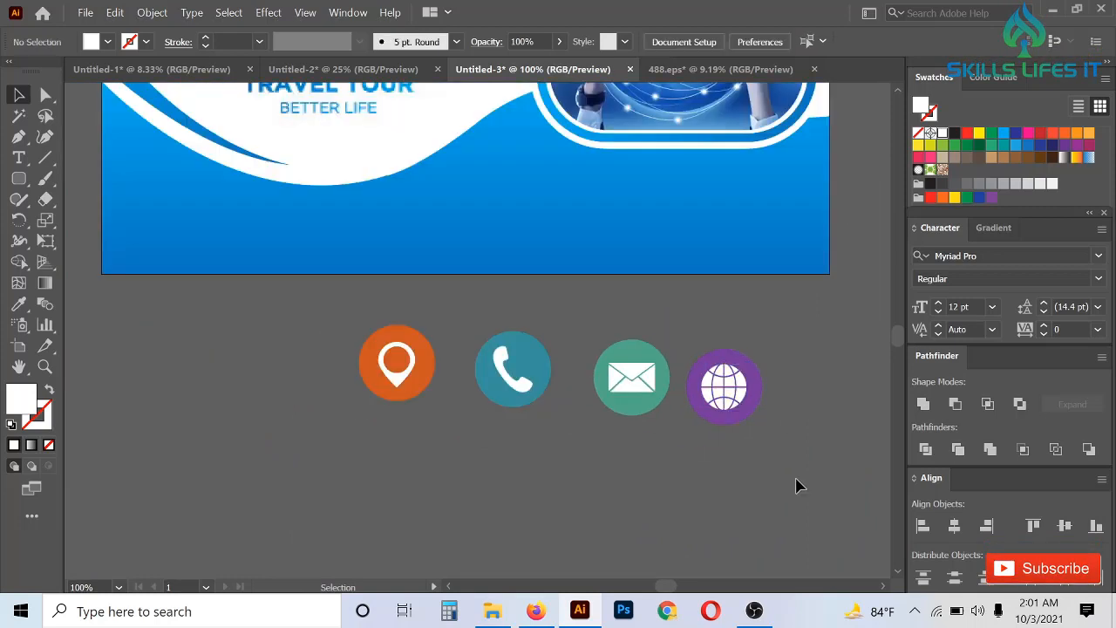
{"action": "left_click_drag", "start_coordinate": [796, 489], "coordinate": [746, 338]}
{"action": "right_click", "coordinate": [745, 334]}
{"action": "left_click", "coordinate": [781, 452]}
{"action": "left_click", "coordinate": [778, 454]}
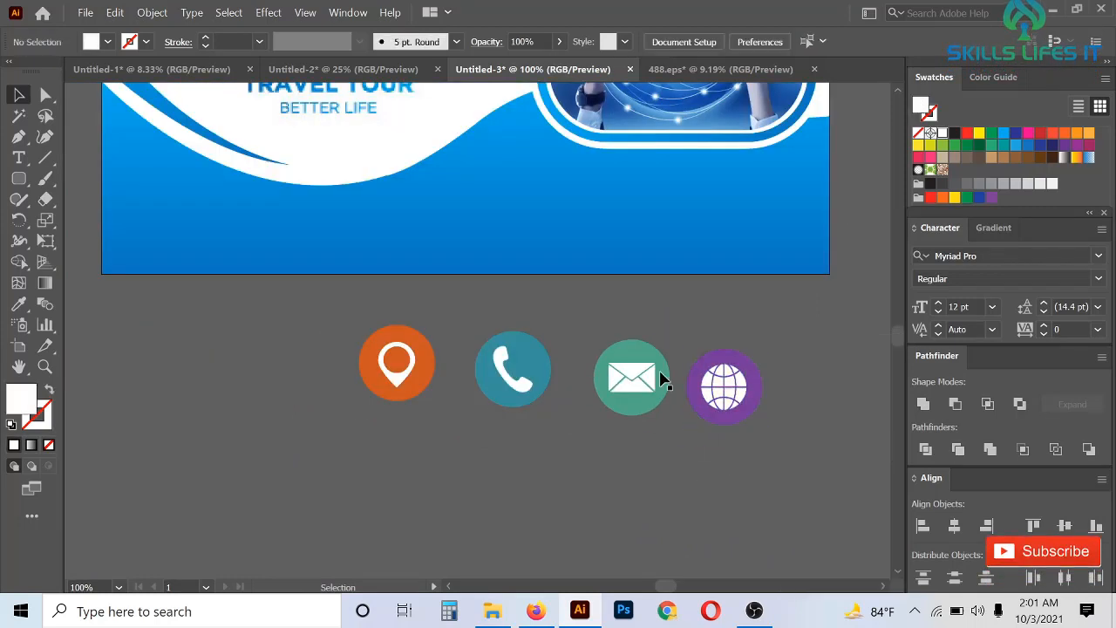
- Group the envelope, phone and location pin each with its own coloured circle
{"action": "scroll", "coordinate": [657, 373], "scroll_direction": "up", "scroll_amount": 4}
{"action": "left_click_drag", "start_coordinate": [374, 240], "coordinate": [631, 494]}
{"action": "right_click", "coordinate": [620, 467]}
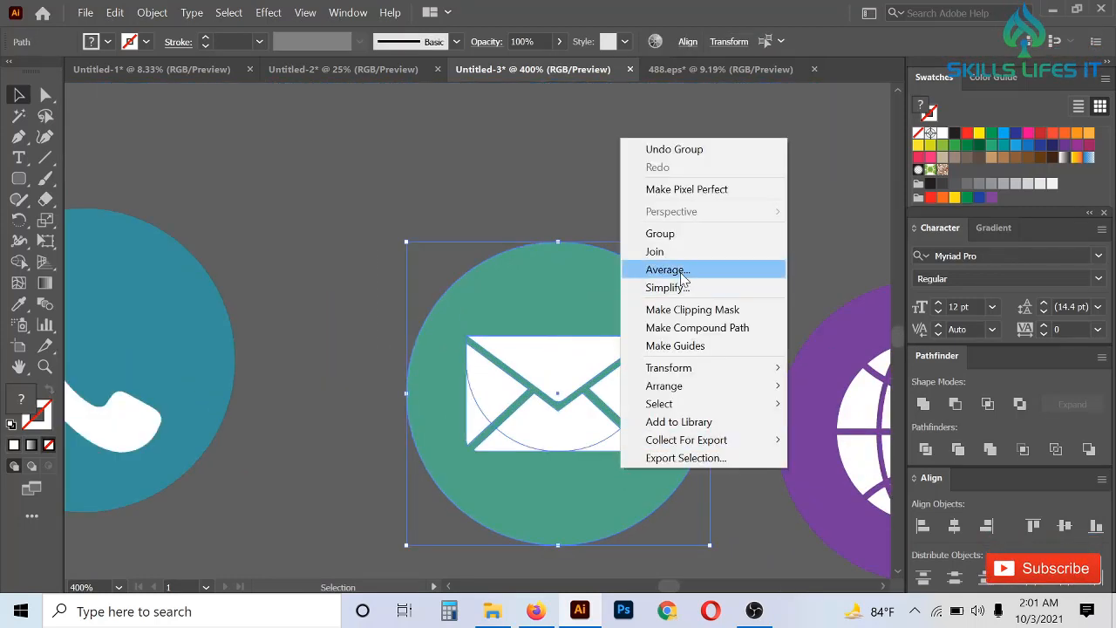
{"action": "left_click", "coordinate": [680, 234]}
{"action": "scroll", "coordinate": [741, 279], "scroll_direction": "down", "scroll_amount": 3}
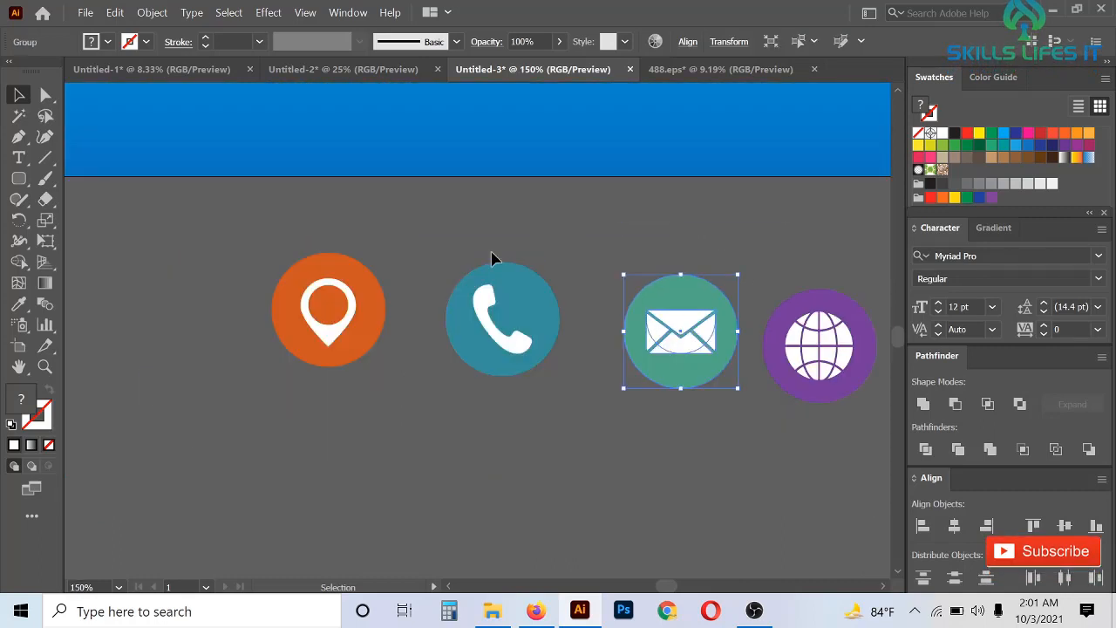
{"action": "left_click_drag", "start_coordinate": [493, 256], "coordinate": [541, 392]}
{"action": "right_click", "coordinate": [541, 392]}
{"action": "left_click", "coordinate": [601, 166]}
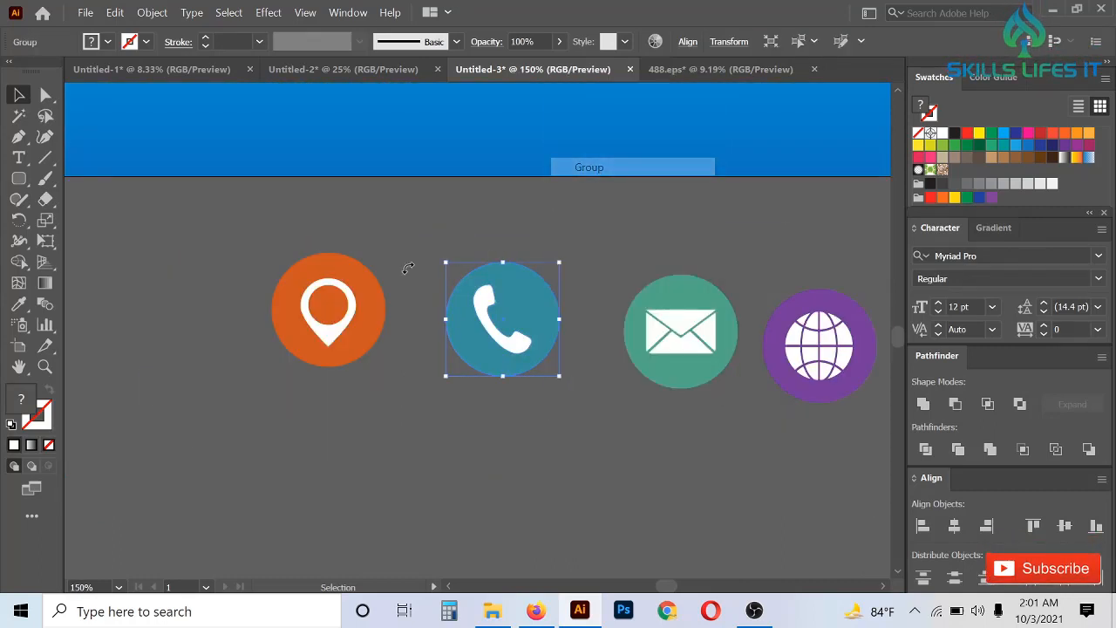
{"action": "right_click", "coordinate": [377, 394]}
{"action": "left_click", "coordinate": [432, 155]}
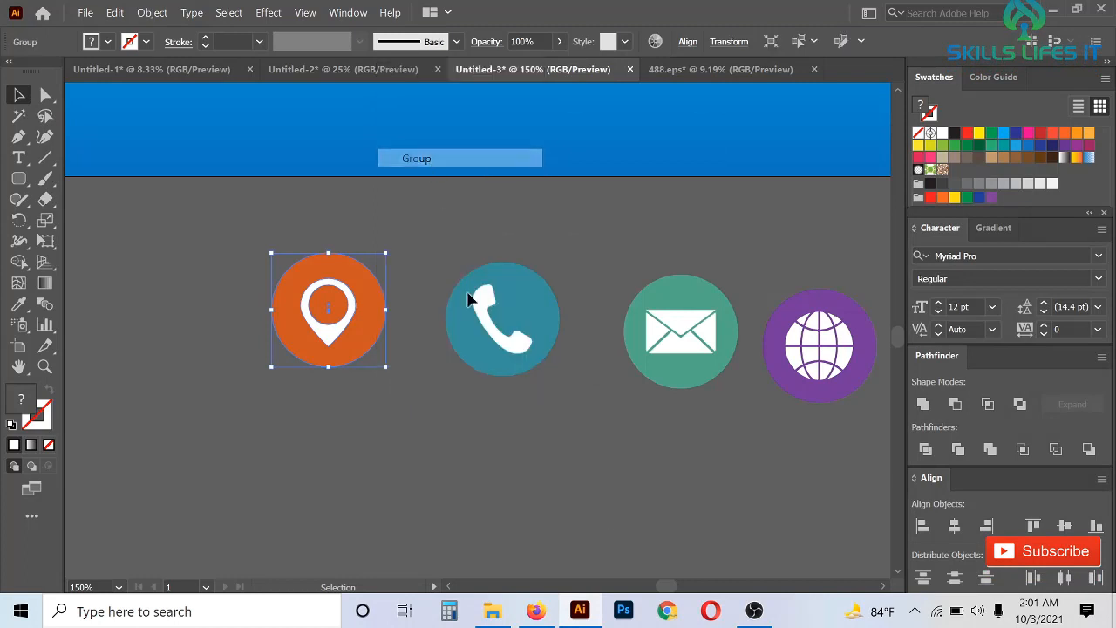
{"action": "left_click", "coordinate": [578, 521]}
- Align the four icons on their vertical centres and move them onto the blue area at the cover's lower edge
{"action": "scroll", "coordinate": [577, 520], "scroll_direction": "down", "scroll_amount": 2}
{"action": "left_click_drag", "start_coordinate": [762, 538], "coordinate": [399, 413]}
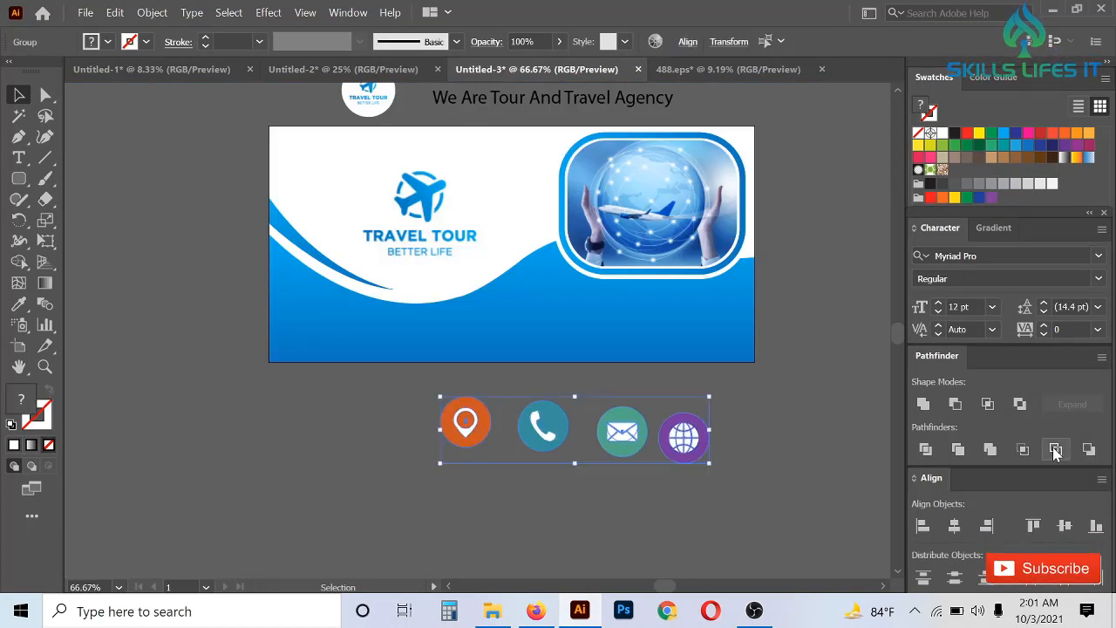
{"action": "left_click", "coordinate": [1065, 527]}
{"action": "left_click_drag", "start_coordinate": [605, 443], "coordinate": [491, 349]}
- Scale the row of four icons down proportionally to about half its size
{"action": "scroll", "coordinate": [373, 311], "scroll_direction": "up", "scroll_amount": 2}
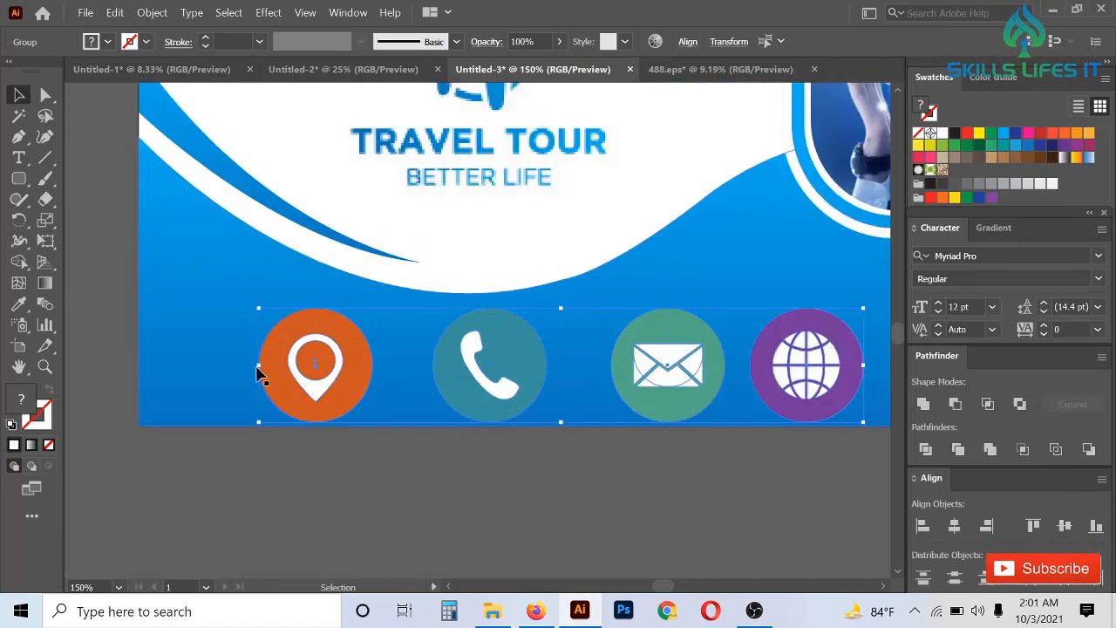
{"action": "left_click_drag", "start_coordinate": [259, 369], "coordinate": [350, 386]}
{"action": "left_click_drag", "start_coordinate": [361, 385], "coordinate": [419, 386]}
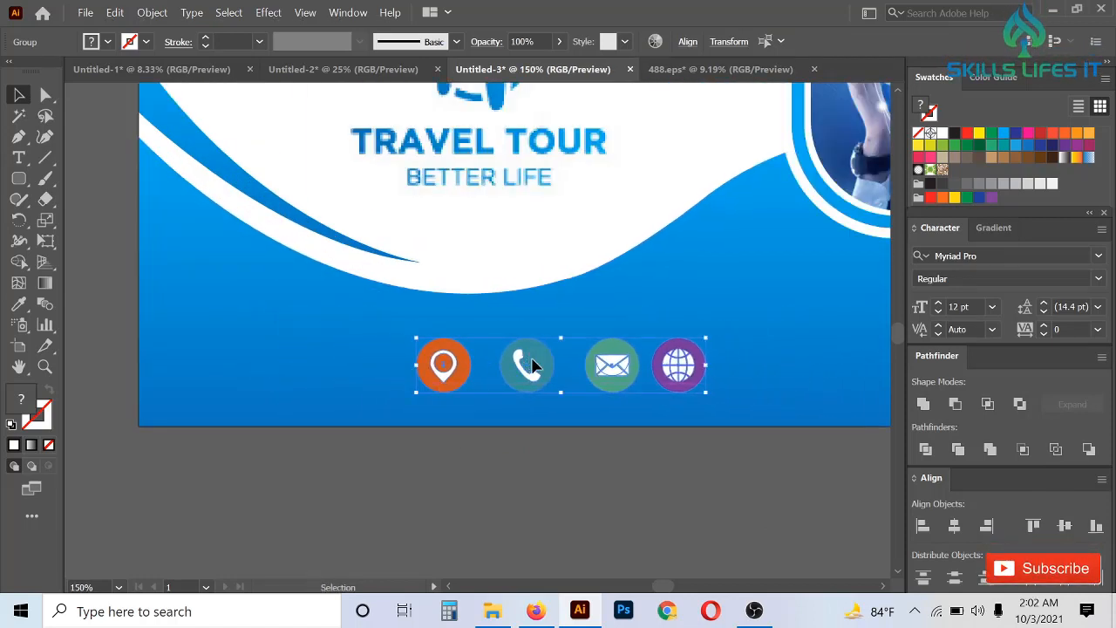
- Spread the icons along the cover's lower edge in the order phone, envelope, globe and location pin
{"action": "left_click_drag", "start_coordinate": [527, 363], "coordinate": [233, 397]}
{"action": "left_click", "coordinate": [304, 518]}
{"action": "left_click", "coordinate": [401, 478]}
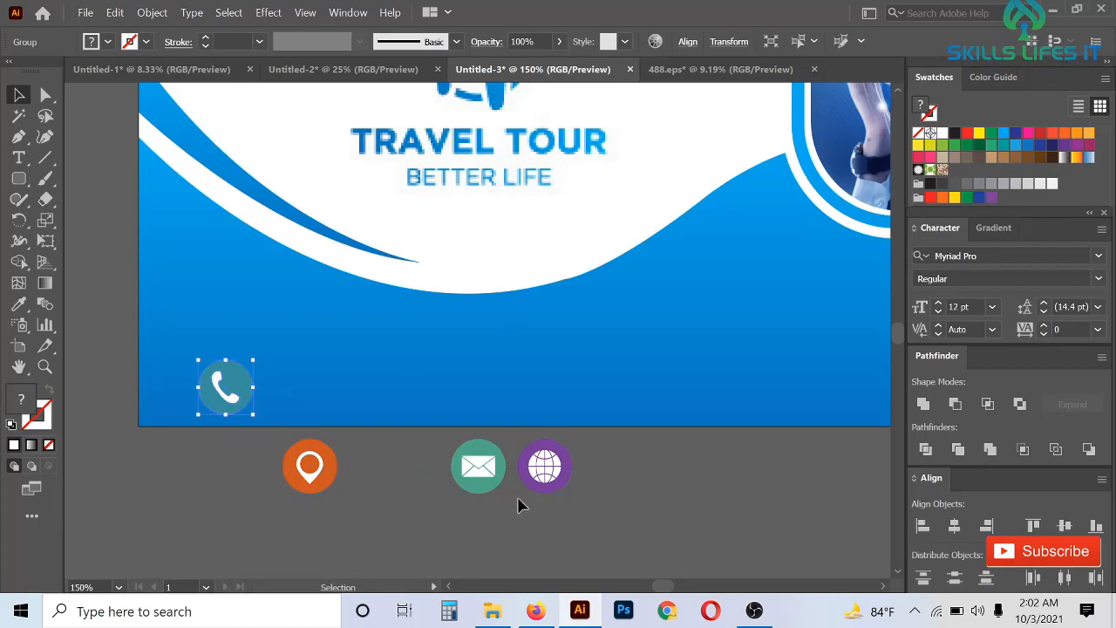
{"action": "left_click_drag", "start_coordinate": [490, 486], "coordinate": [410, 411]}
{"action": "left_click_drag", "start_coordinate": [560, 477], "coordinate": [593, 413]}
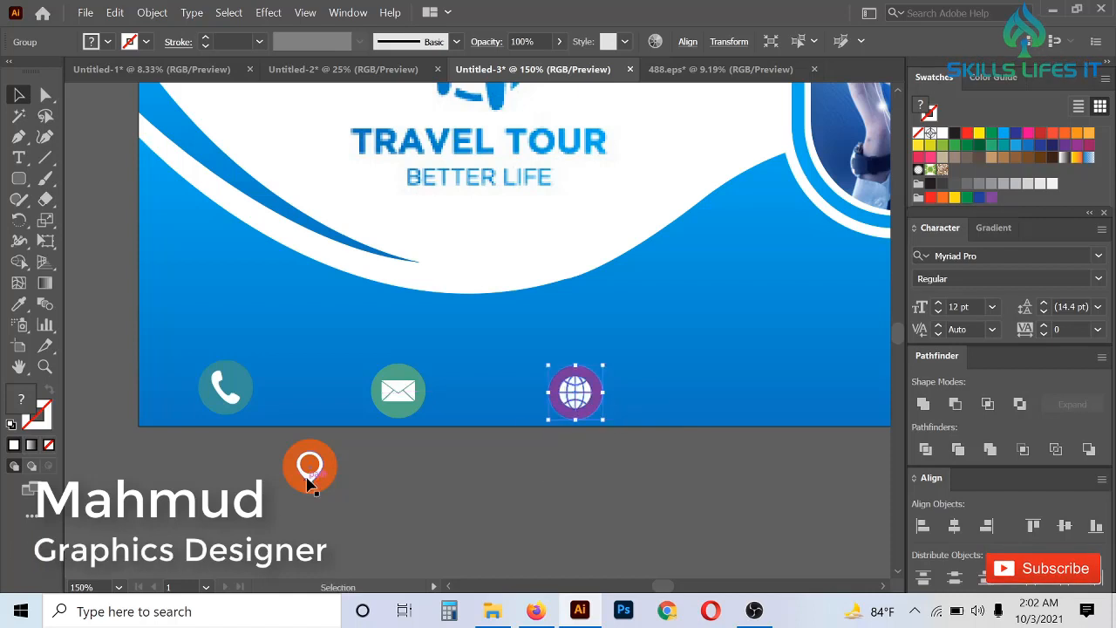
{"action": "left_click_drag", "start_coordinate": [309, 484], "coordinate": [739, 417]}
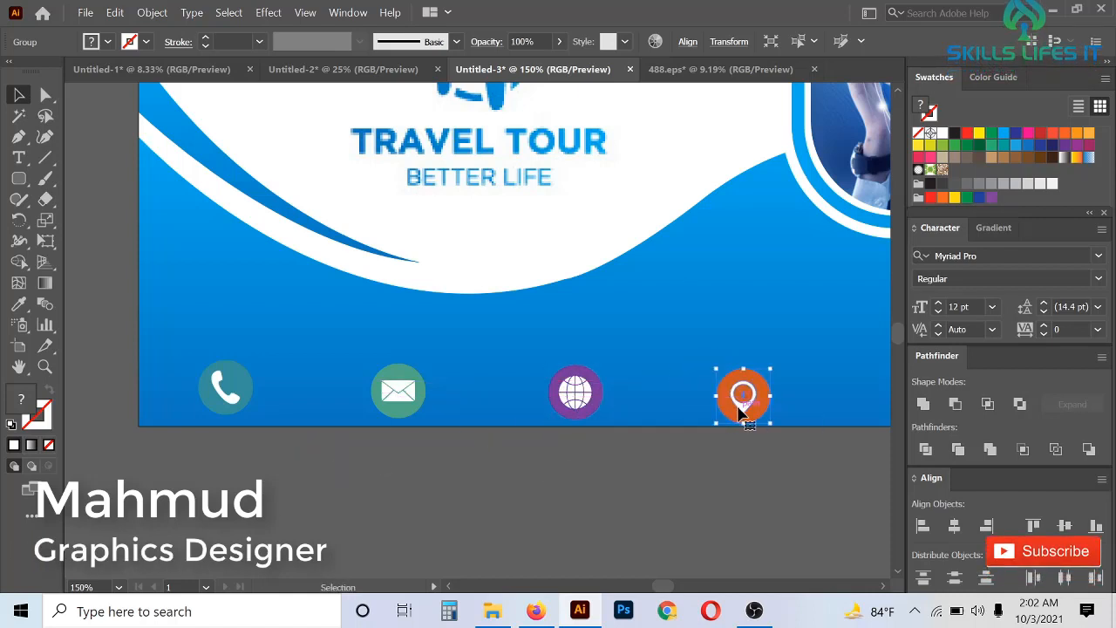
{"action": "key", "text": "ctrl+minus"}
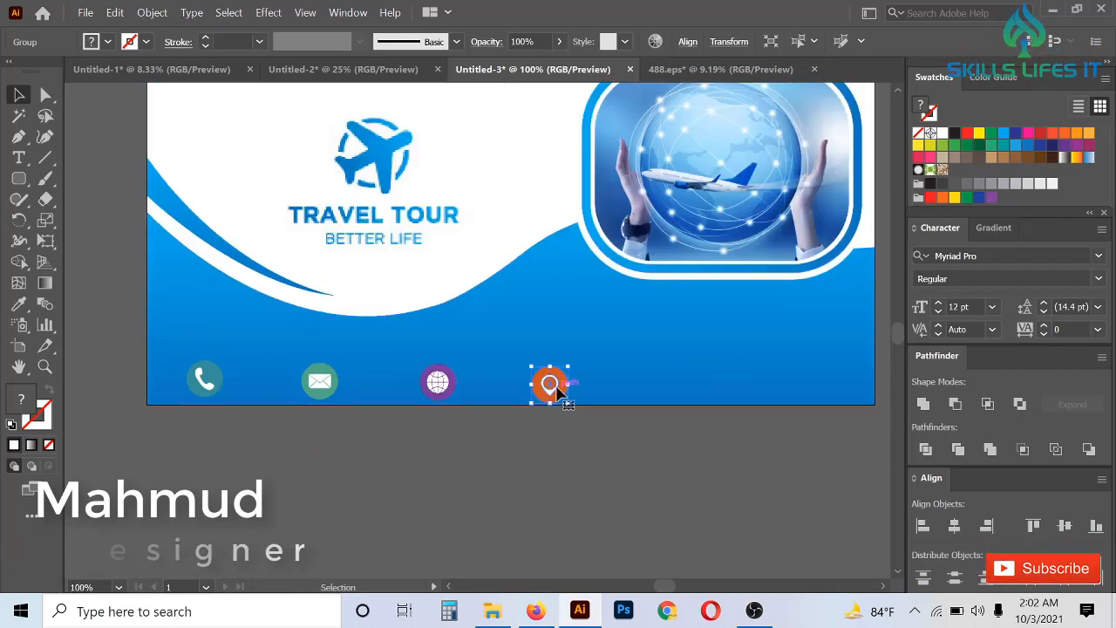
{"action": "left_click_drag", "start_coordinate": [549, 383], "coordinate": [726, 383]}
{"action": "key", "text": "ctrl+minus"}
{"action": "key", "text": "ctrl+plus"}
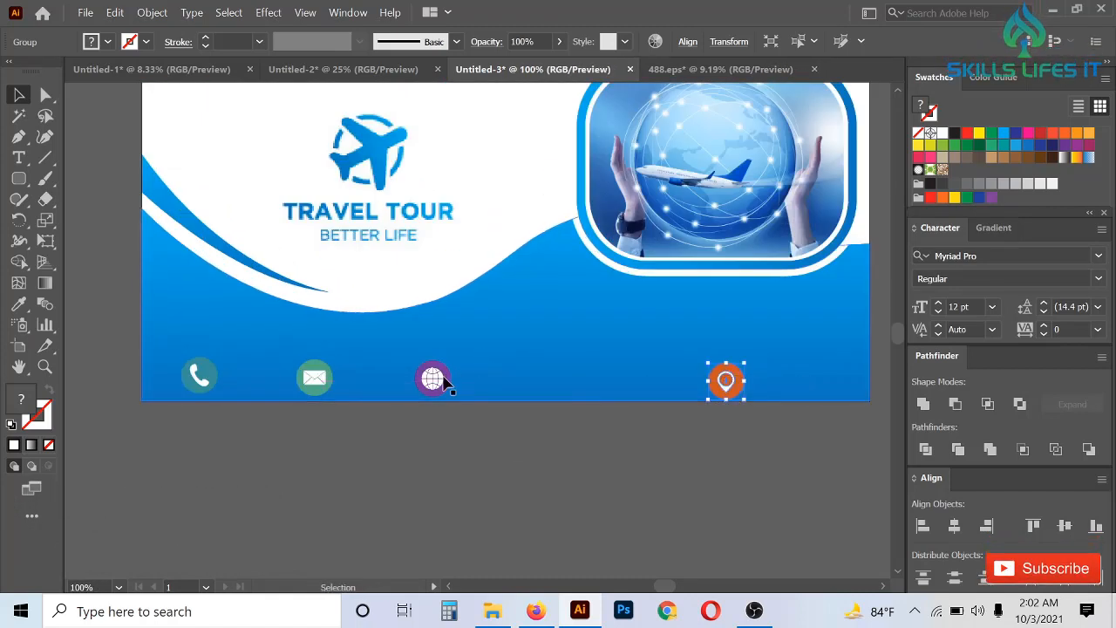
- Select all four contact icons and distribute them evenly in the horizontal direction
{"action": "left_click", "coordinate": [441, 384], "text": "shift"}
{"action": "left_click", "coordinate": [318, 389], "text": "shift"}
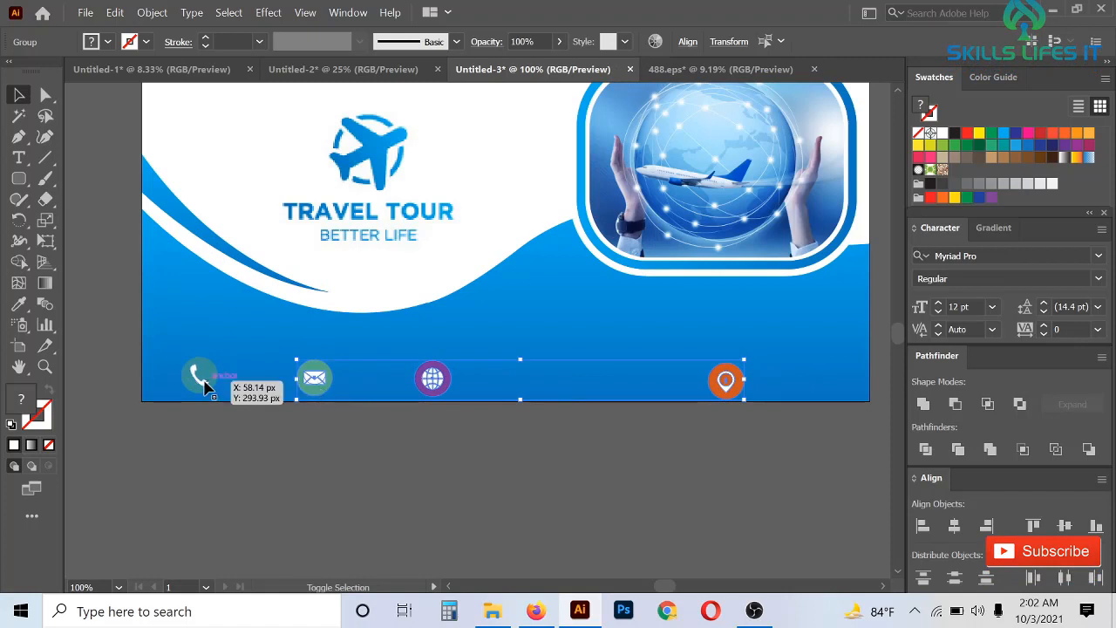
{"action": "left_click", "coordinate": [200, 375], "text": "shift"}
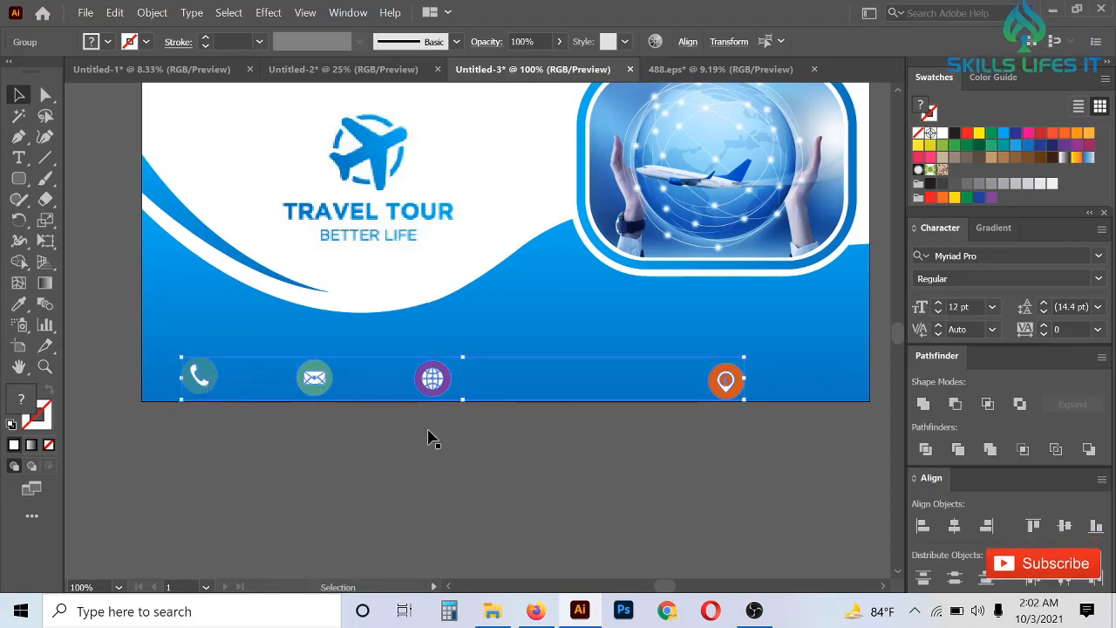
{"action": "left_click", "coordinate": [1065, 582]}
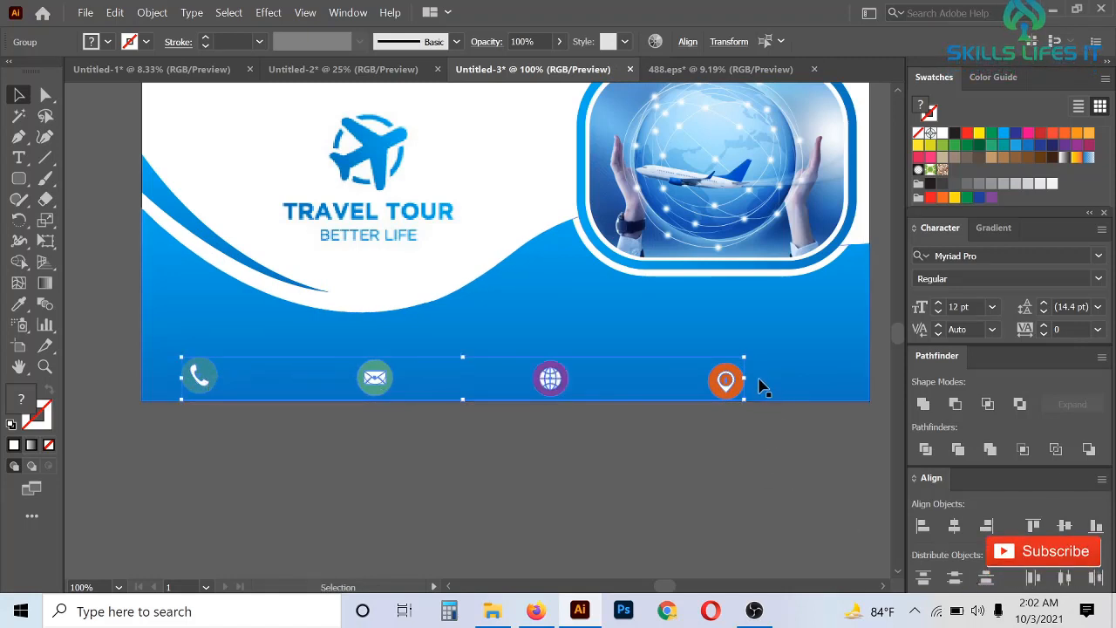
- Scale the distributed row of four icons down slightly and deselect it
{"action": "left_click_drag", "start_coordinate": [747, 377], "coordinate": [711, 380]}
{"action": "left_click_drag", "start_coordinate": [691, 382], "coordinate": [691, 384]}
{"action": "left_click", "coordinate": [507, 458]}
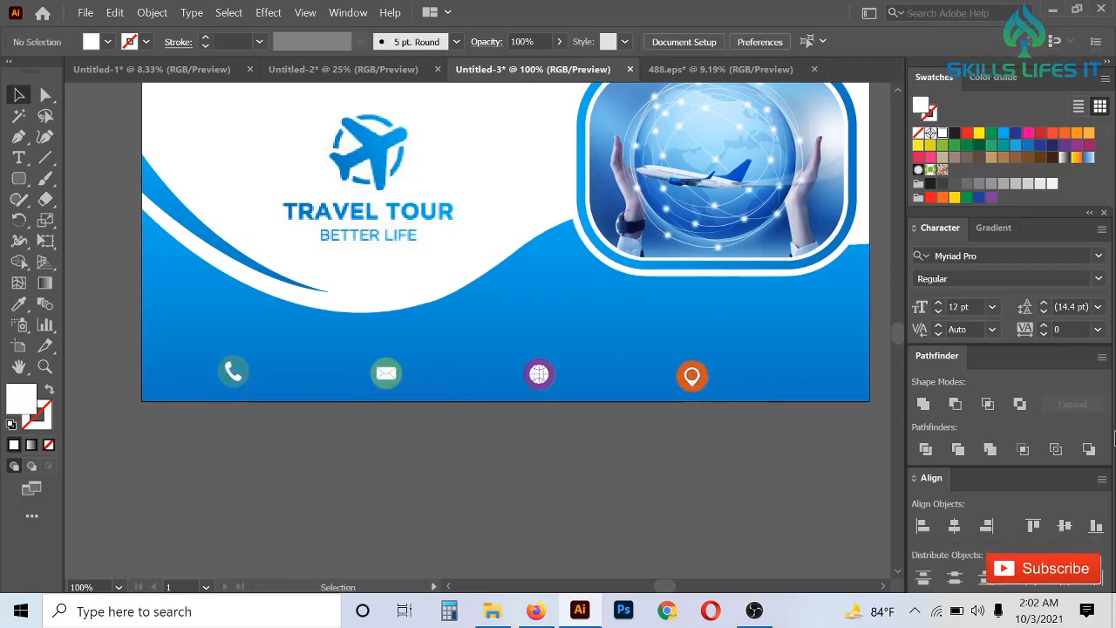
- Recolour the phone icon with the background's blue gradient on the handset and white on its circle
{"action": "scroll", "coordinate": [194, 381], "scroll_direction": "up", "scroll_amount": 5}
{"action": "left_click", "coordinate": [45, 94]}
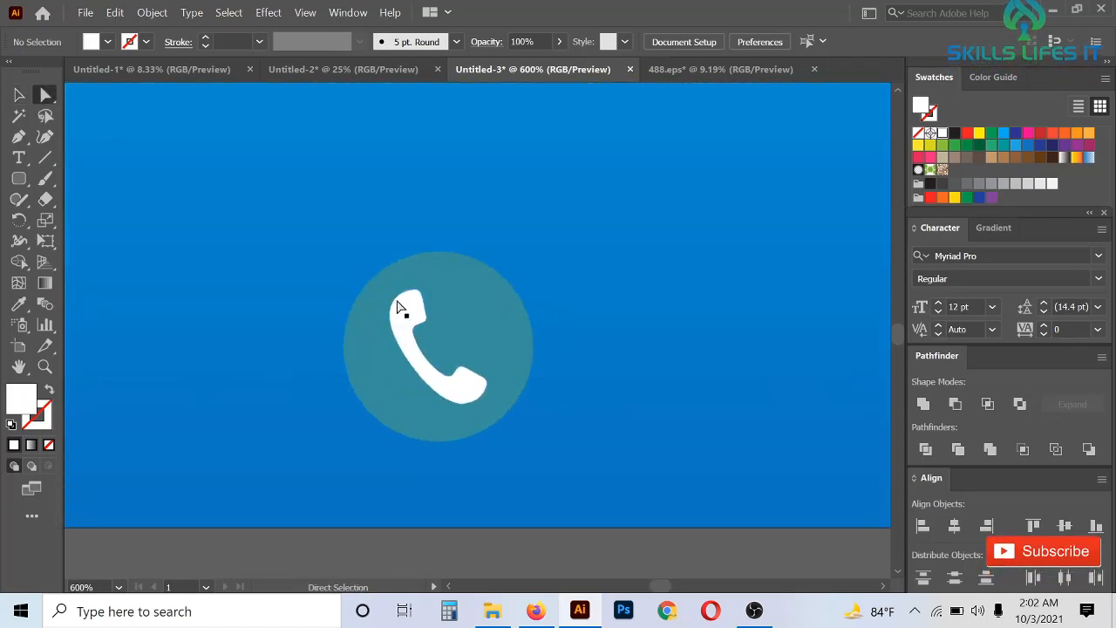
{"action": "left_click", "coordinate": [404, 332]}
{"action": "left_click", "coordinate": [19, 303]}
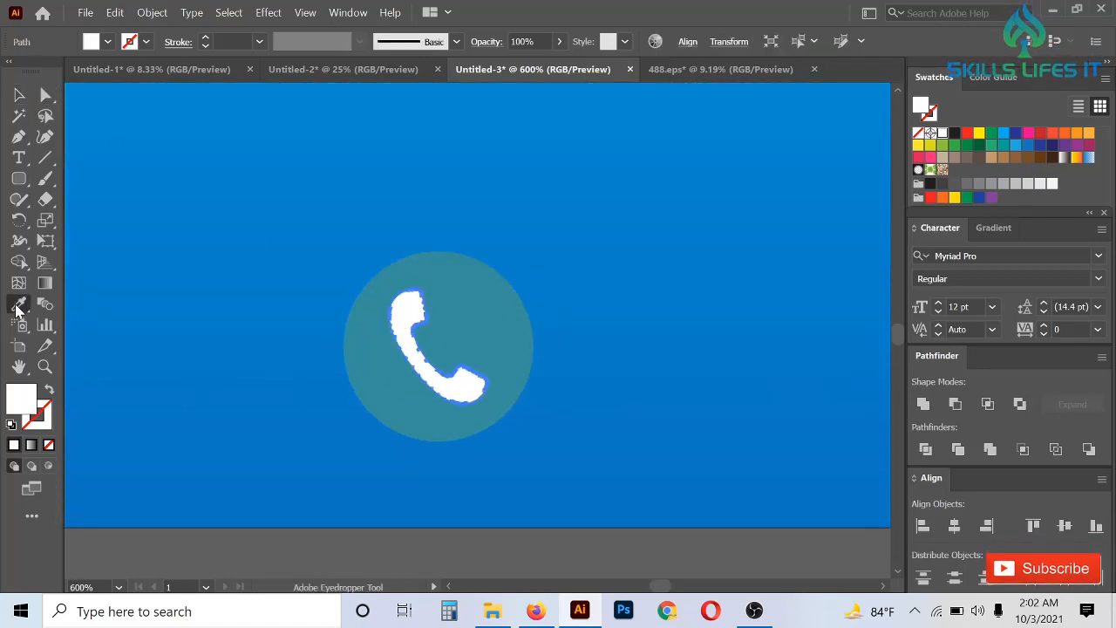
{"action": "left_click", "coordinate": [357, 219]}
{"action": "left_click", "coordinate": [44, 96]}
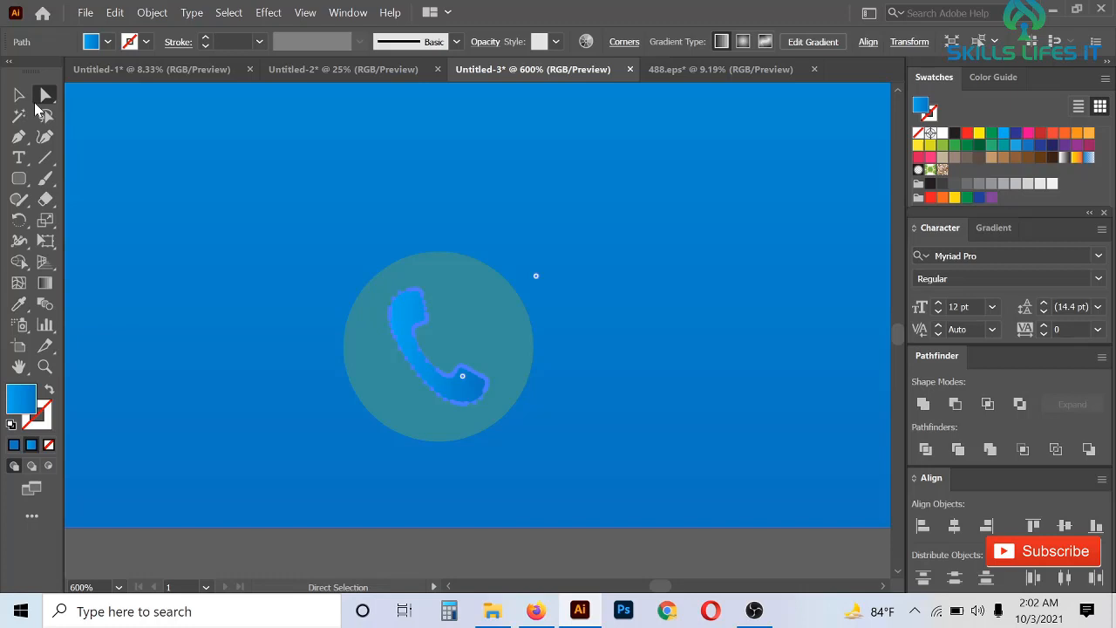
{"action": "left_click", "coordinate": [501, 333]}
{"action": "left_click", "coordinate": [942, 133]}
{"action": "scroll", "coordinate": [269, 319], "scroll_direction": "down", "scroll_amount": 3}
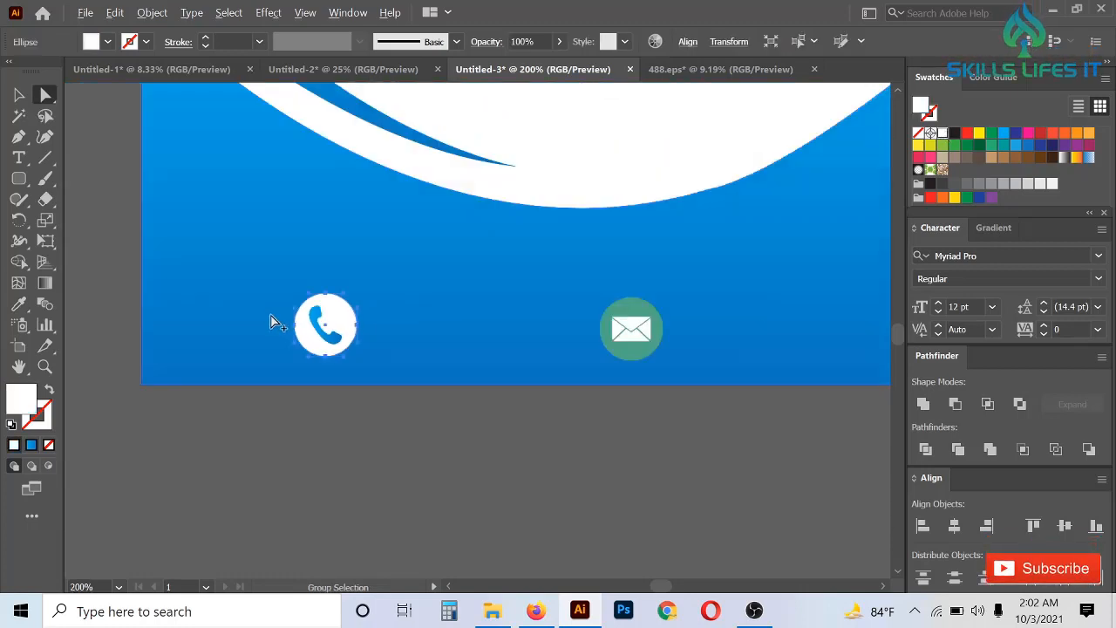
{"action": "left_click", "coordinate": [443, 406]}
- Recolour the envelope icon's white envelope pieces with the background's blue gradient
{"action": "scroll", "coordinate": [642, 360], "scroll_direction": "up", "scroll_amount": 3}
{"action": "scroll", "coordinate": [643, 359], "scroll_direction": "up", "scroll_amount": 2}
{"action": "scroll", "coordinate": [549, 361], "scroll_direction": "down", "scroll_amount": 3}
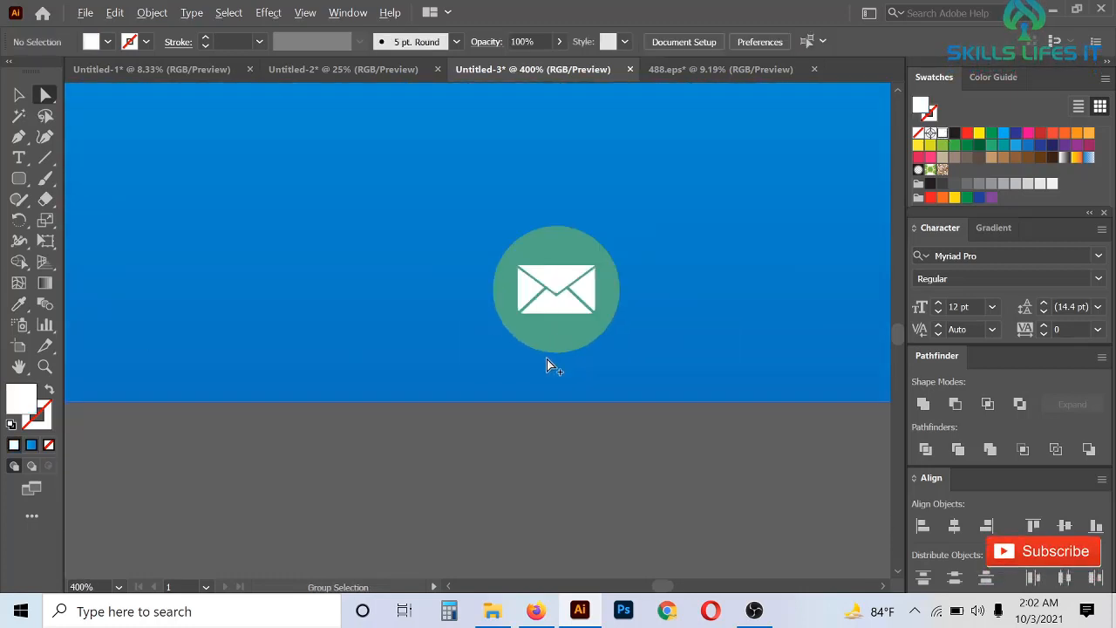
{"action": "scroll", "coordinate": [593, 260], "scroll_direction": "up", "scroll_amount": 3}
{"action": "left_click", "coordinate": [593, 259]}
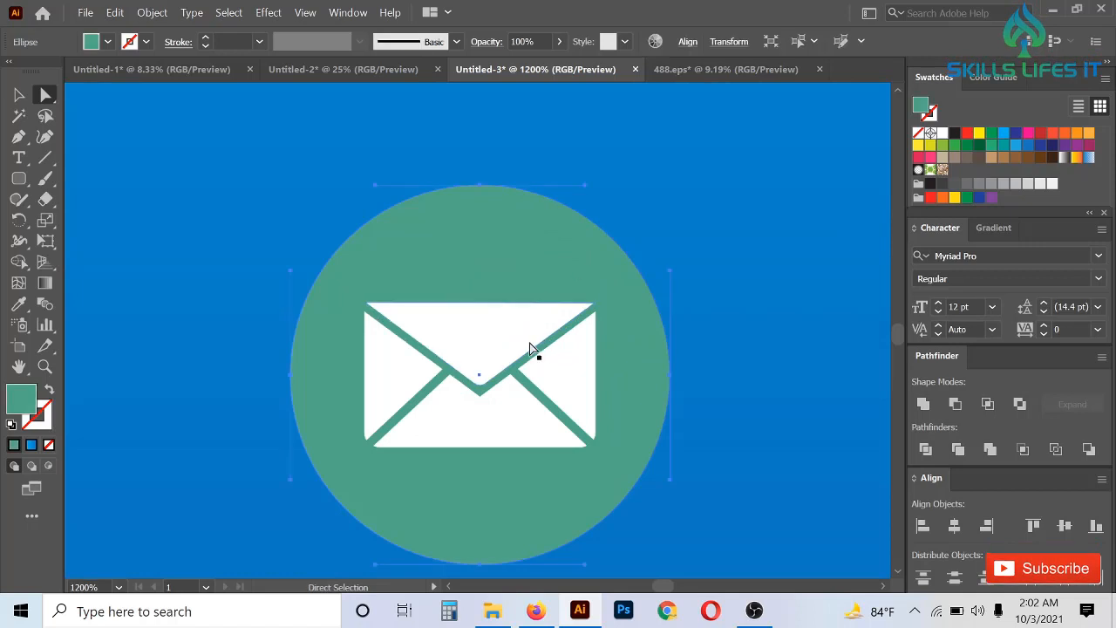
{"action": "left_click", "coordinate": [555, 375]}
{"action": "left_click", "coordinate": [506, 411]}
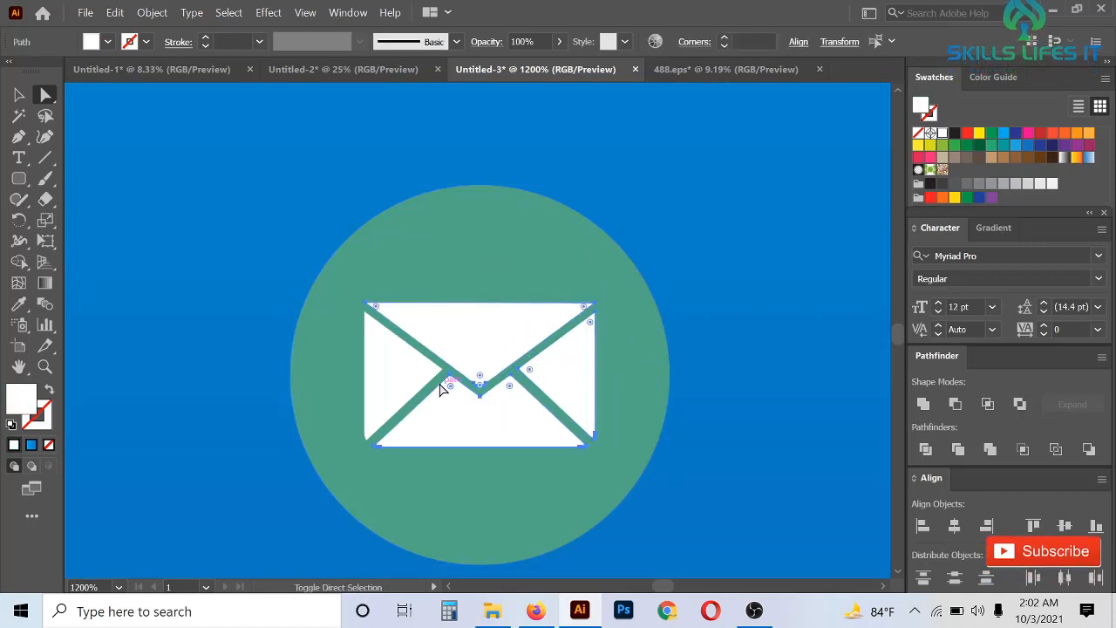
{"action": "left_click", "coordinate": [18, 303]}
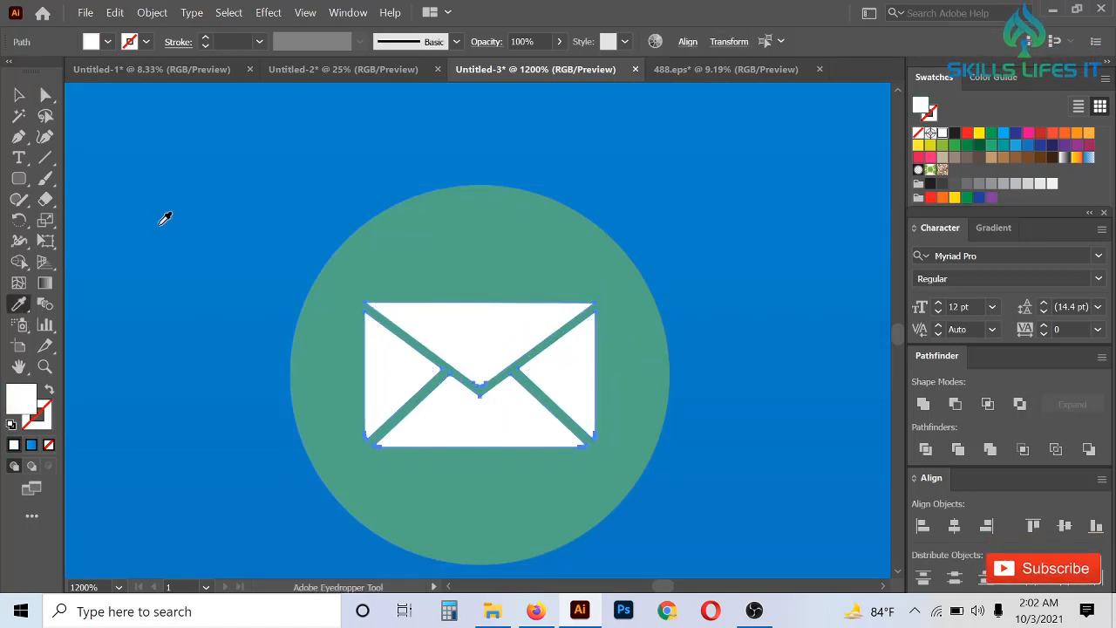
{"action": "left_click", "coordinate": [164, 218]}
- Fill the envelope icon's circle white and delete the leftover green shape behind the envelope
{"action": "left_click", "coordinate": [46, 95]}
{"action": "left_click", "coordinate": [567, 241]}
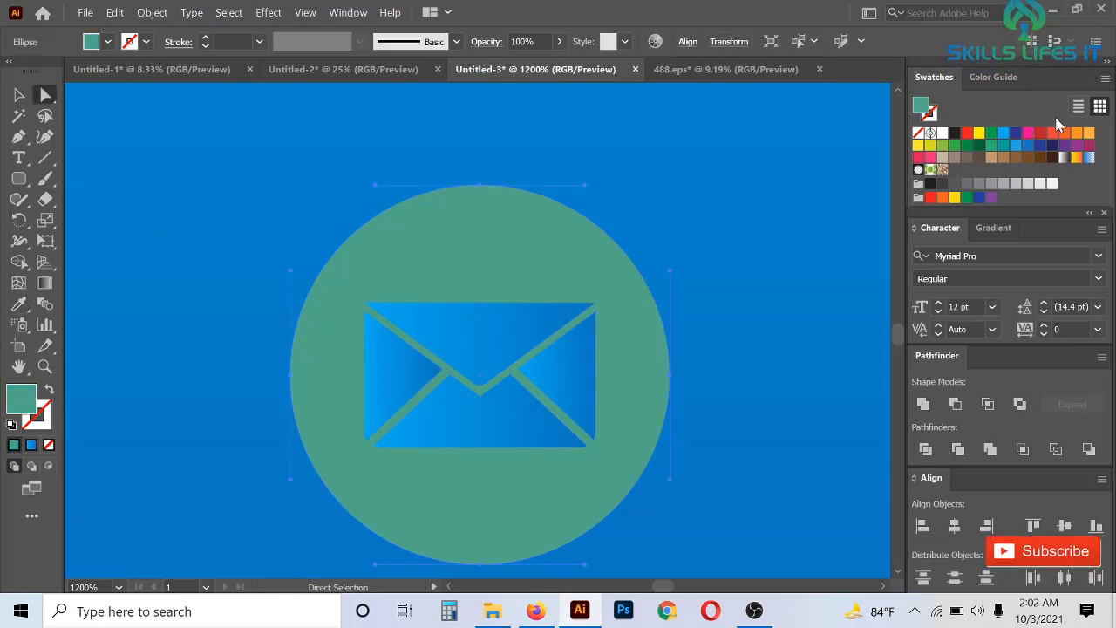
{"action": "left_click", "coordinate": [943, 134]}
{"action": "scroll", "coordinate": [483, 292], "scroll_direction": "down", "scroll_amount": 1}
{"action": "scroll", "coordinate": [483, 292], "scroll_direction": "up", "scroll_amount": 3}
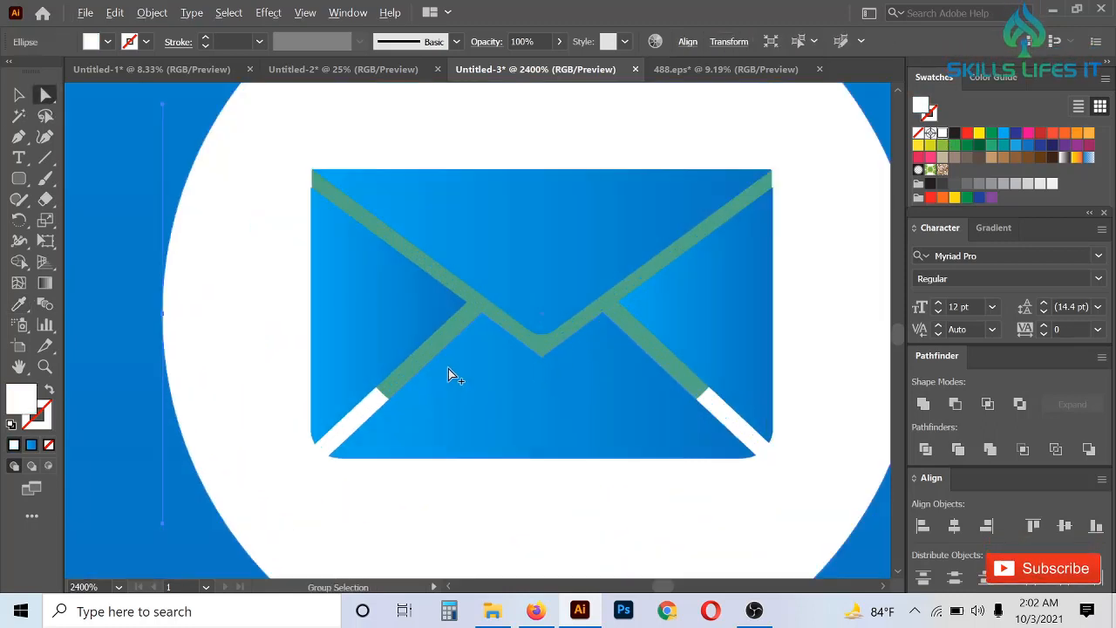
{"action": "left_click", "coordinate": [478, 313]}
{"action": "key", "text": "Delete"}
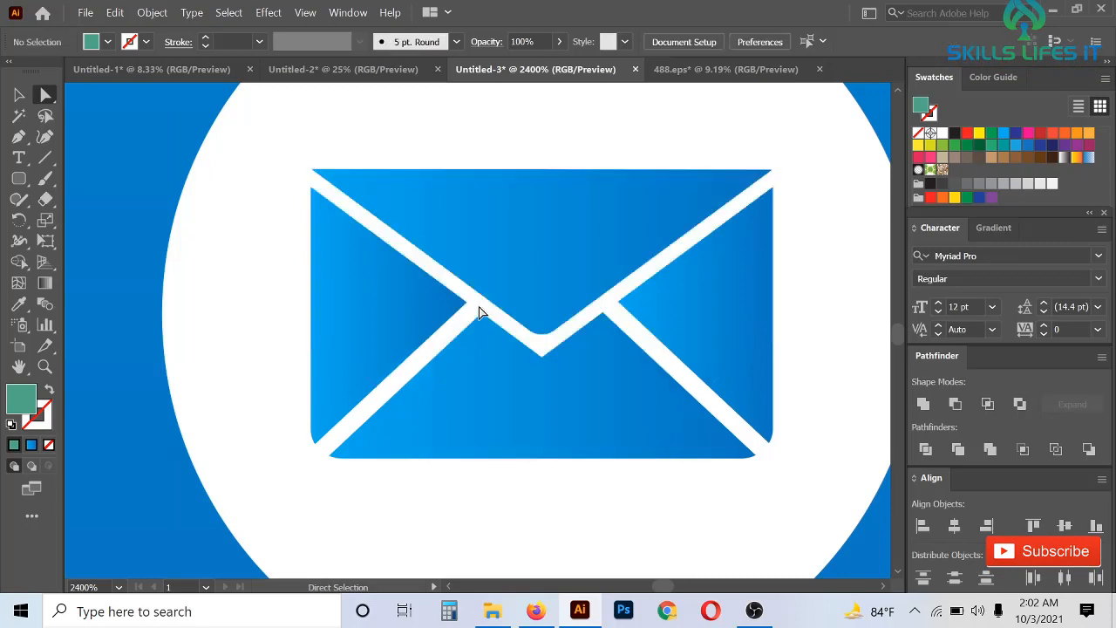
- Select the globe icon's white segments together and fill them with the background's blue gradient
{"action": "scroll", "coordinate": [477, 312], "scroll_direction": "down", "scroll_amount": 8}
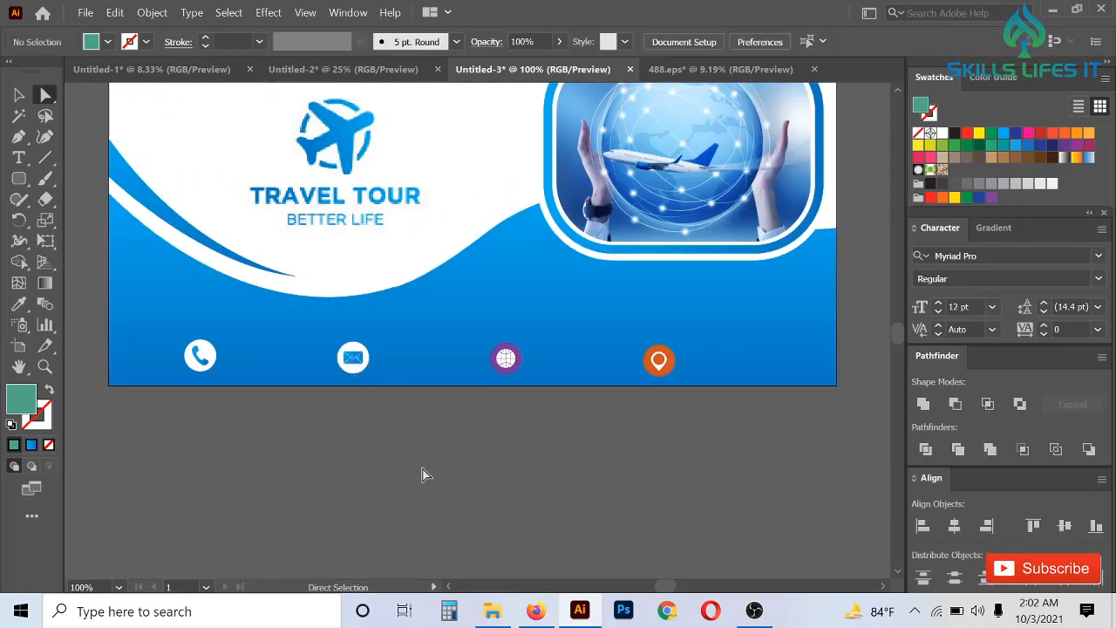
{"action": "scroll", "coordinate": [492, 376], "scroll_direction": "up", "scroll_amount": 8}
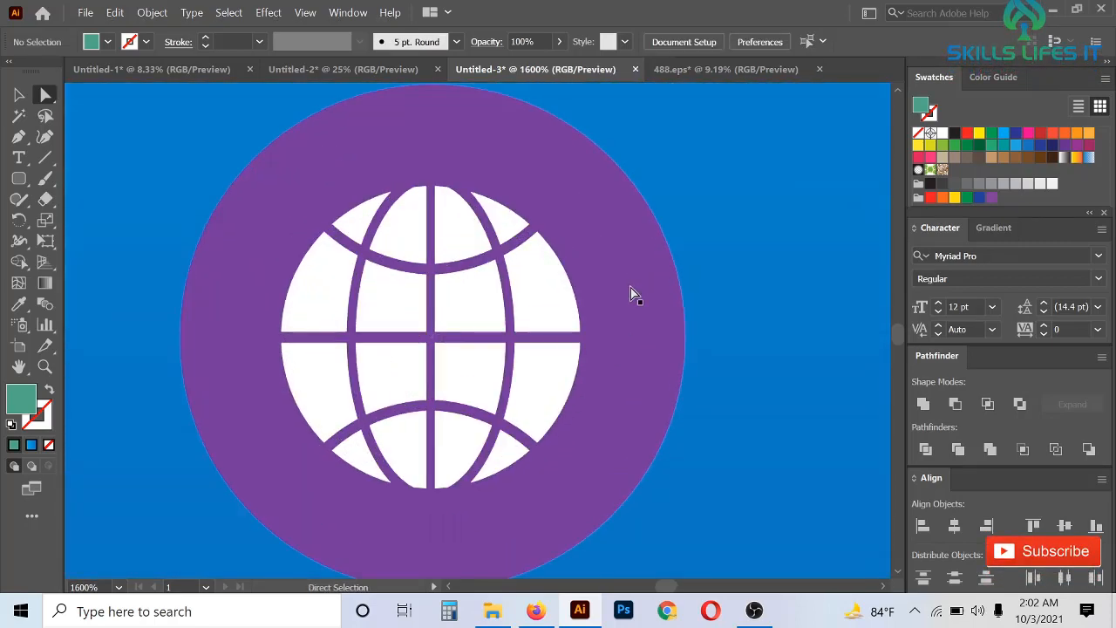
{"action": "left_click", "coordinate": [632, 293]}
{"action": "left_click", "coordinate": [558, 304]}
{"action": "left_click", "coordinate": [453, 304], "text": "shift"}
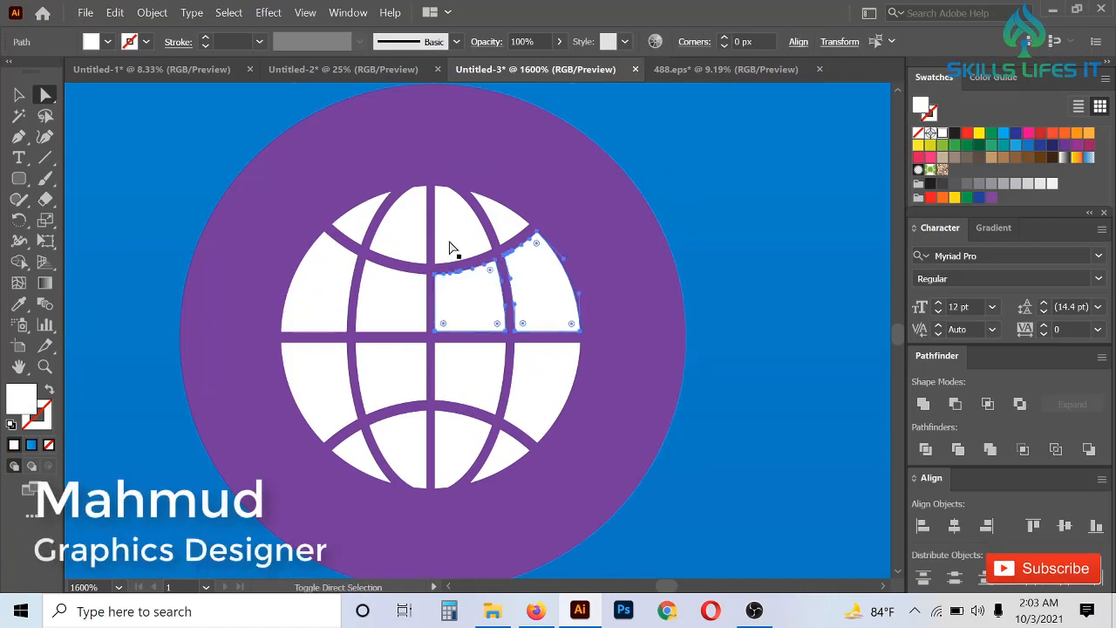
{"action": "left_click", "coordinate": [451, 247], "text": "shift"}
{"action": "left_click", "coordinate": [504, 234], "text": "shift"}
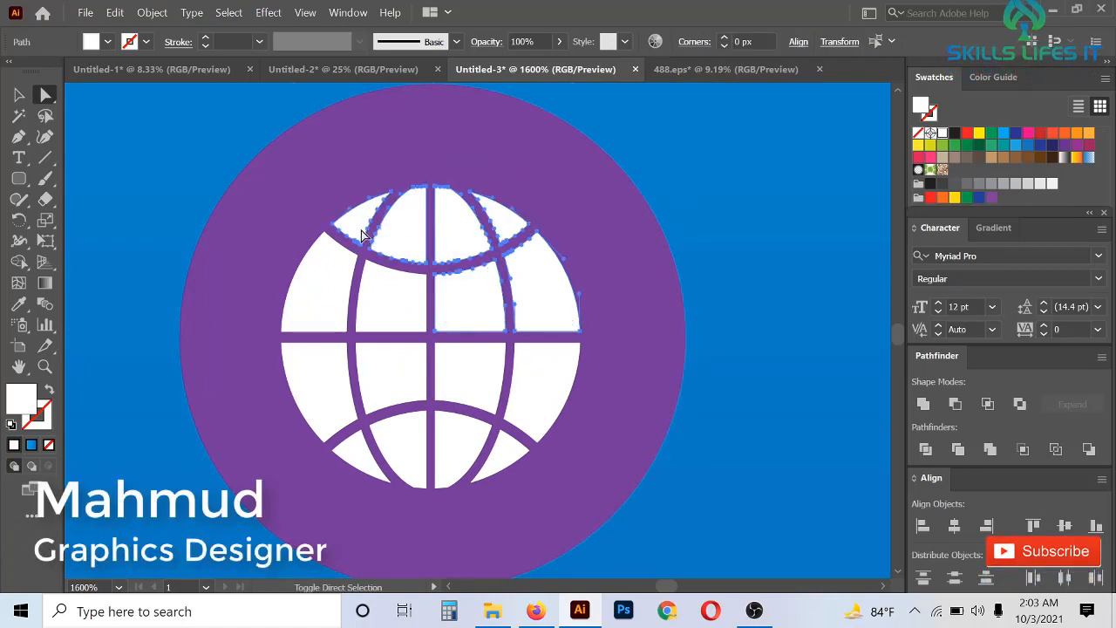
{"action": "left_click", "coordinate": [331, 291], "text": "shift"}
{"action": "left_click", "coordinate": [331, 349], "text": "shift"}
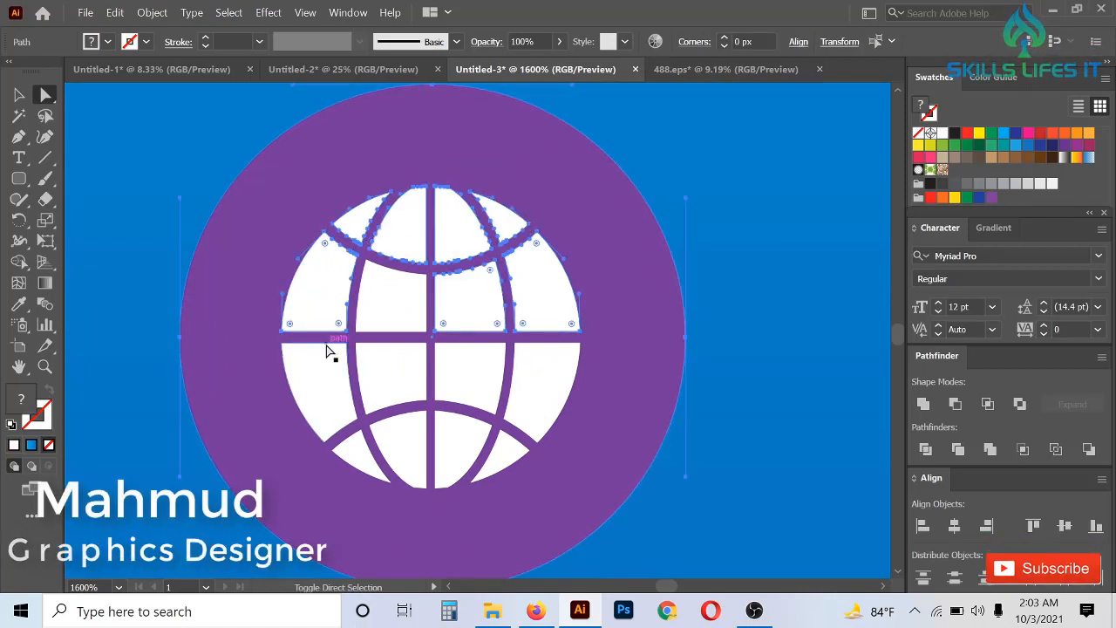
{"action": "left_click", "coordinate": [327, 370], "text": "shift"}
{"action": "left_click", "coordinate": [386, 381], "text": "shift"}
{"action": "left_click", "coordinate": [401, 450], "text": "shift"}
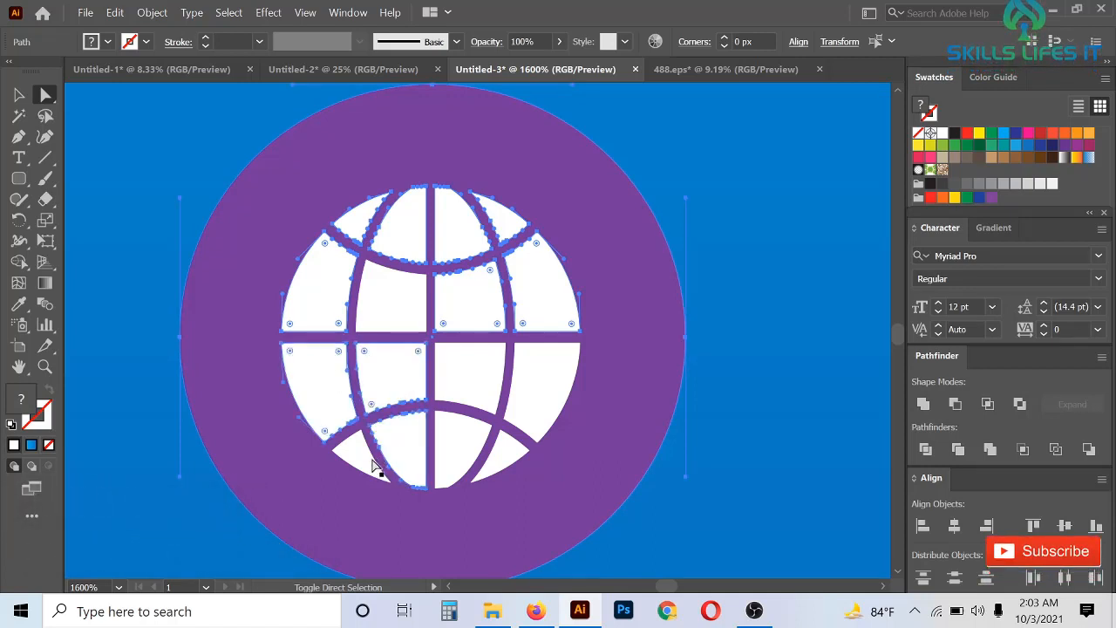
{"action": "left_click", "coordinate": [375, 466], "text": "shift"}
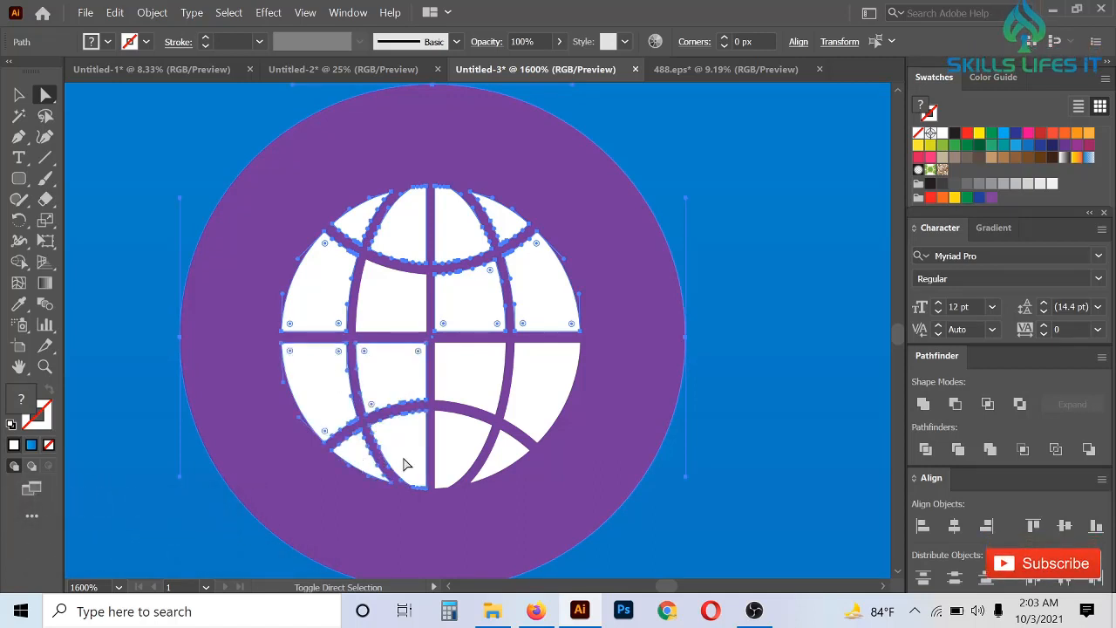
{"action": "left_click", "coordinate": [536, 379], "text": "shift"}
{"action": "left_click", "coordinate": [483, 373], "text": "shift"}
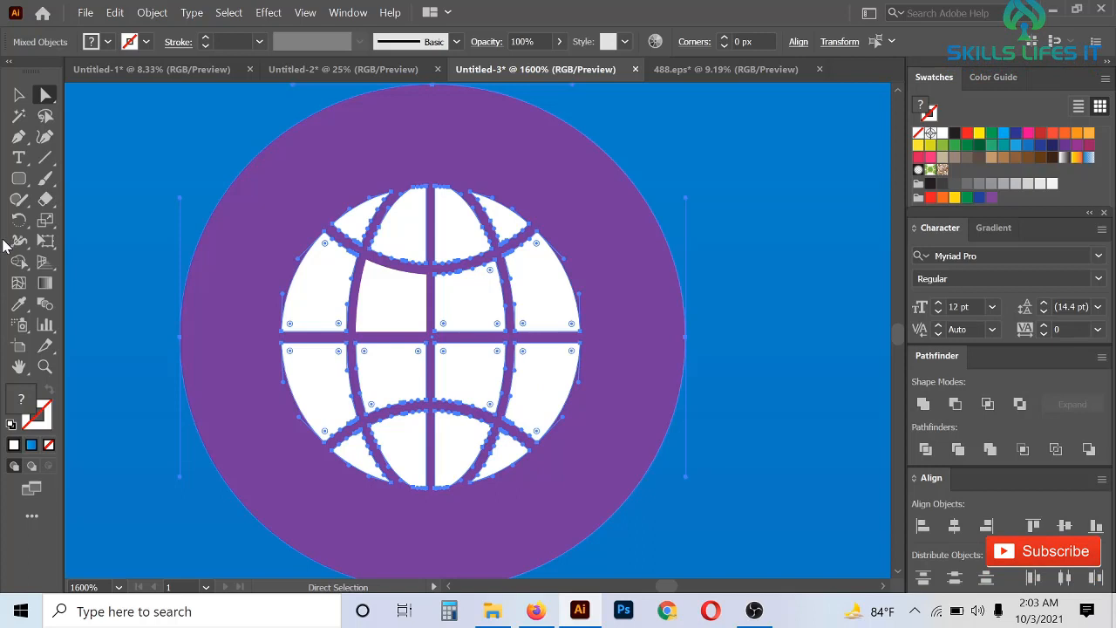
{"action": "left_click", "coordinate": [18, 303]}
{"action": "left_click", "coordinate": [125, 213]}
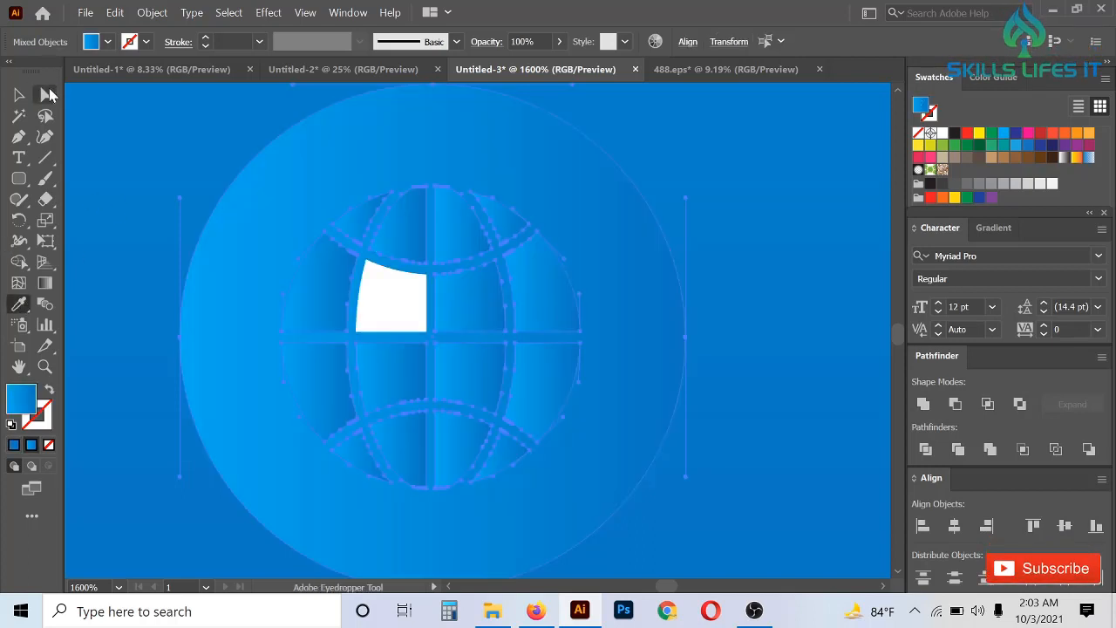
- Apply the same blue gradient to the globe's one remaining white segment
{"action": "left_click", "coordinate": [46, 94]}
{"action": "left_click", "coordinate": [389, 307]}
{"action": "left_click", "coordinate": [18, 304]}
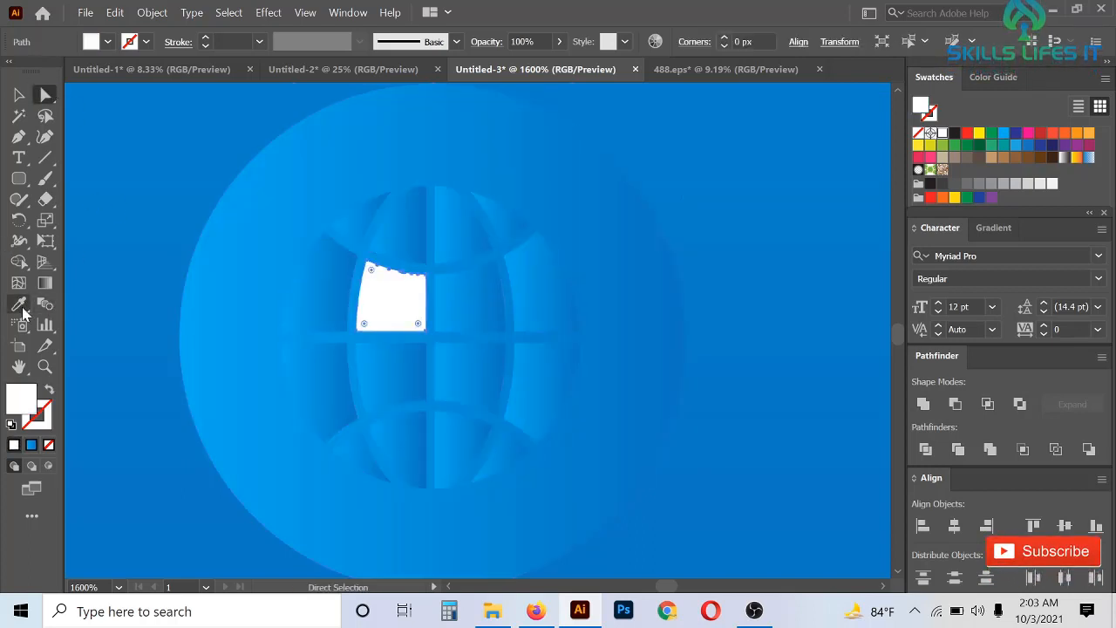
{"action": "left_click", "coordinate": [214, 192]}
{"action": "left_click", "coordinate": [19, 95]}
- Fill the globe icon's outer circle white and deselect it
{"action": "left_click", "coordinate": [46, 94]}
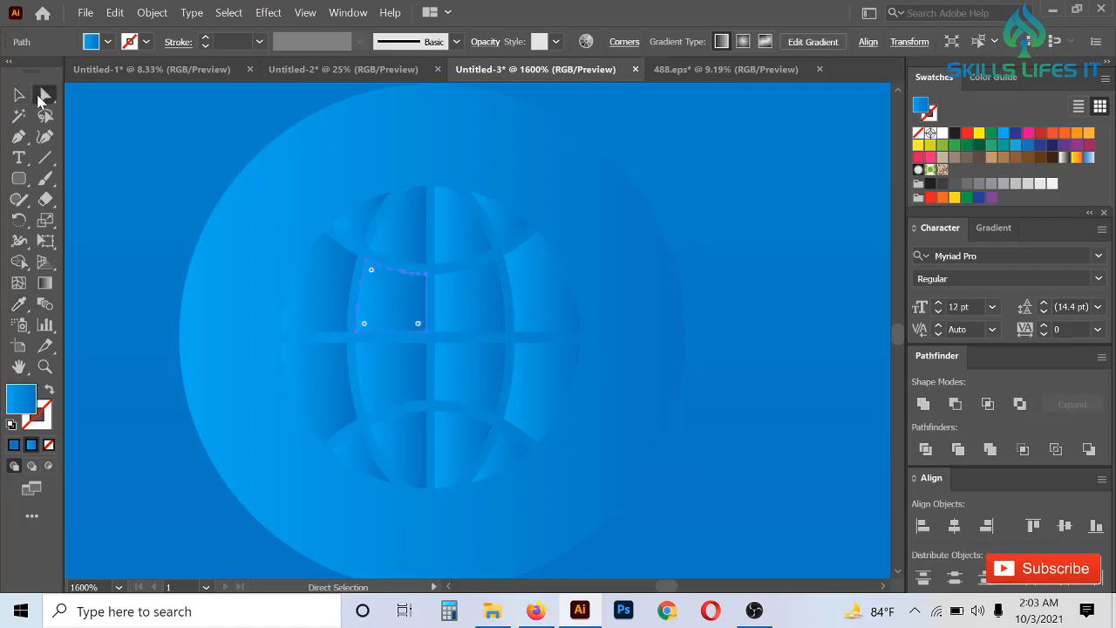
{"action": "left_click", "coordinate": [331, 157]}
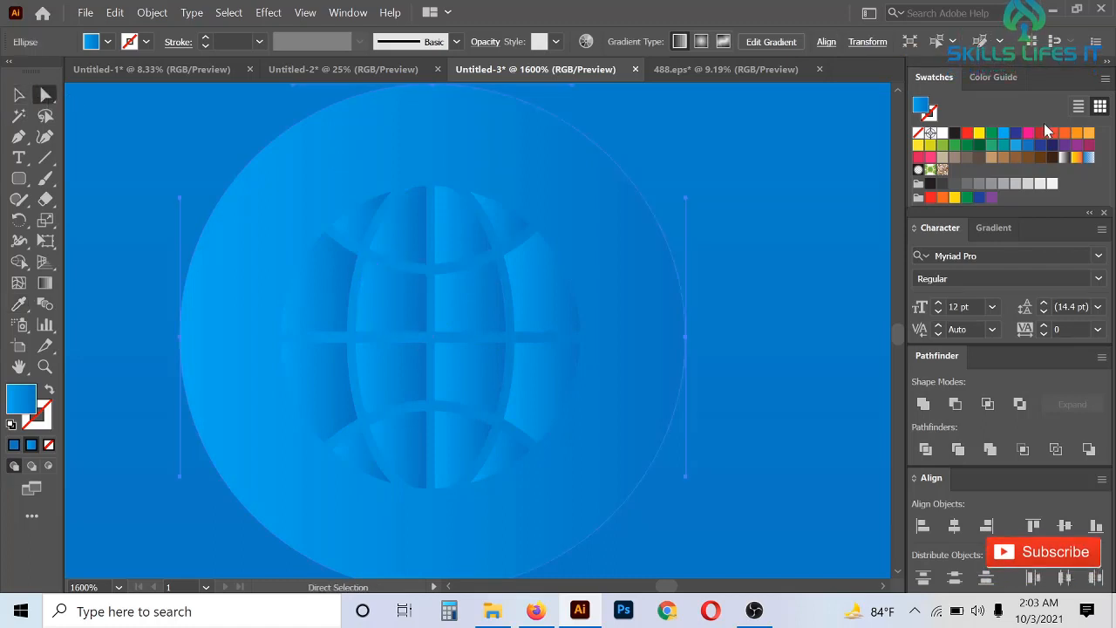
{"action": "left_click", "coordinate": [941, 136]}
{"action": "scroll", "coordinate": [154, 317], "scroll_direction": "down", "scroll_amount": 5}
{"action": "left_click", "coordinate": [478, 478]}
- Recolour the location icon's outer circle and the small circle inside its pin white
{"action": "scroll", "coordinate": [694, 290], "scroll_direction": "up", "scroll_amount": 4}
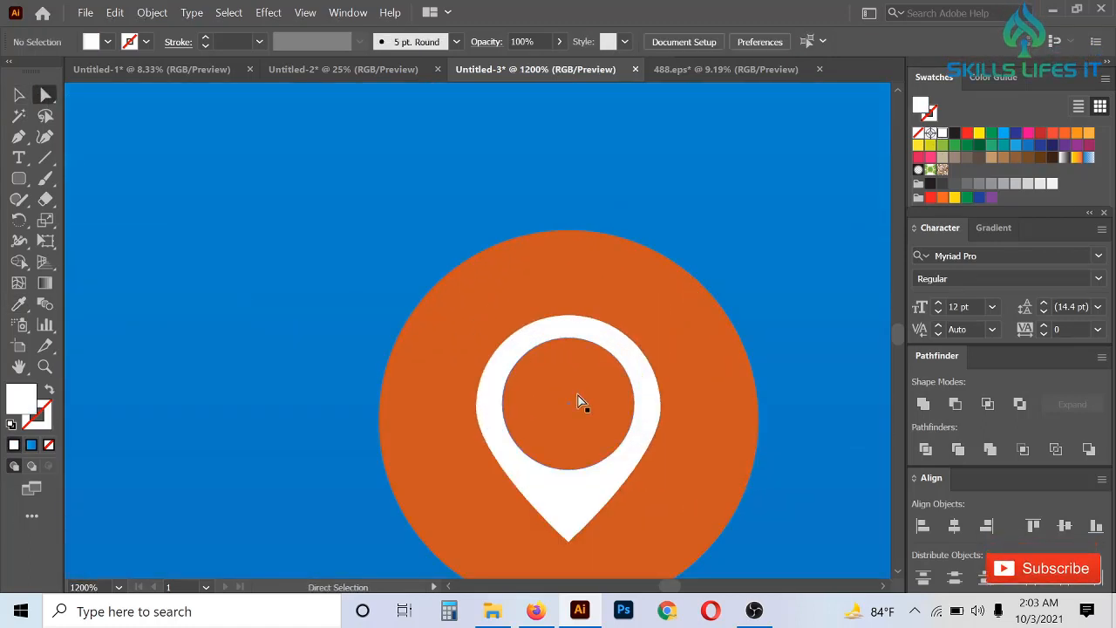
{"action": "left_click", "coordinate": [581, 402]}
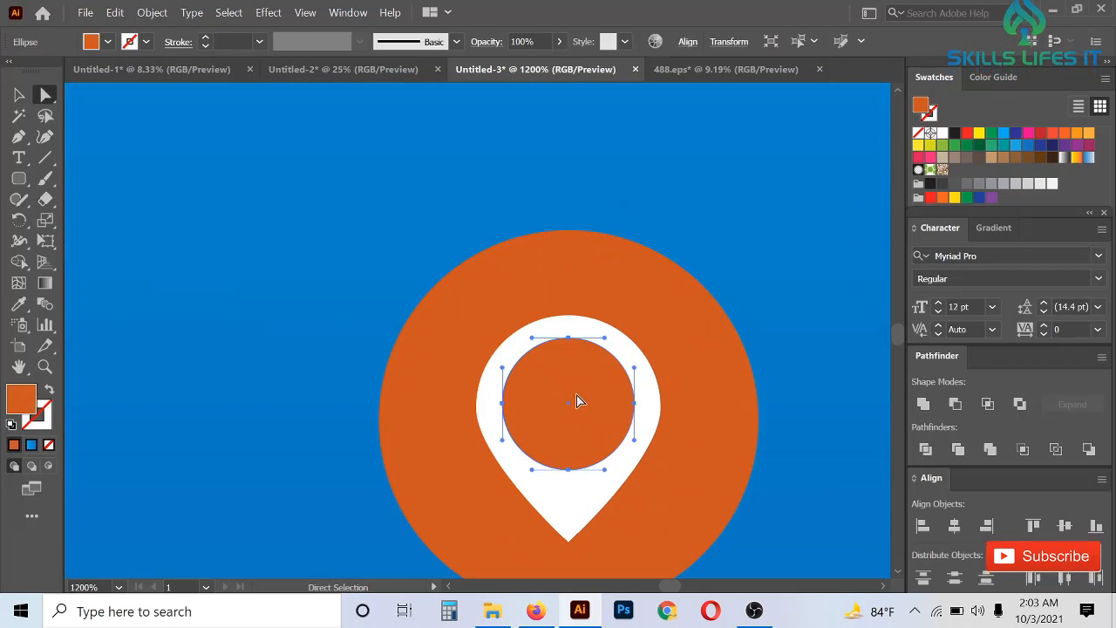
{"action": "left_click", "coordinate": [18, 303]}
{"action": "left_click", "coordinate": [408, 218]}
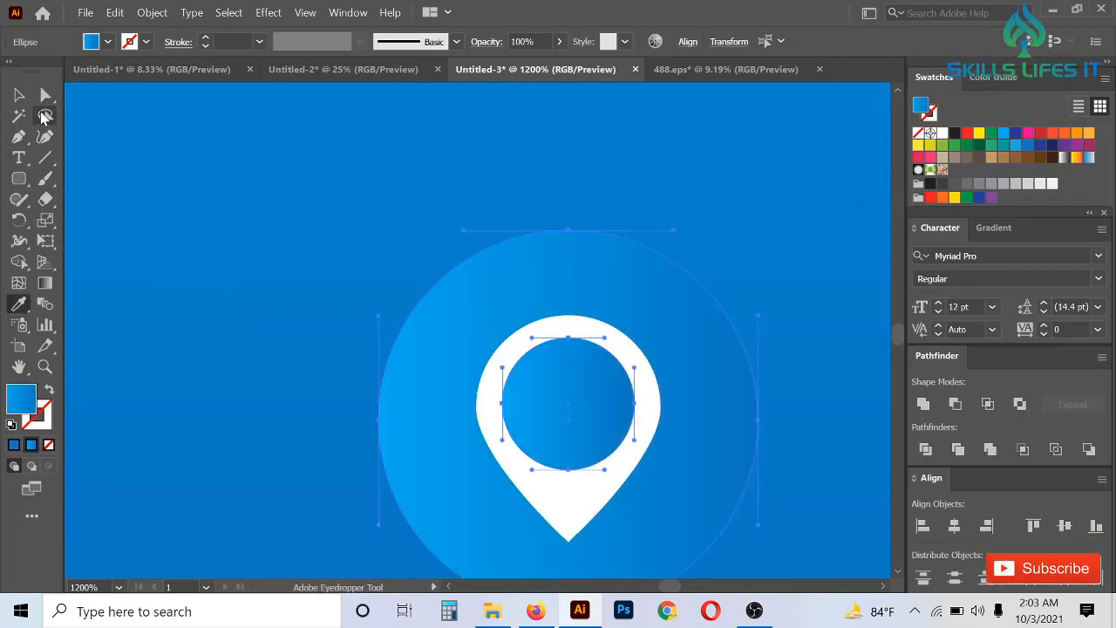
{"action": "left_click", "coordinate": [593, 324]}
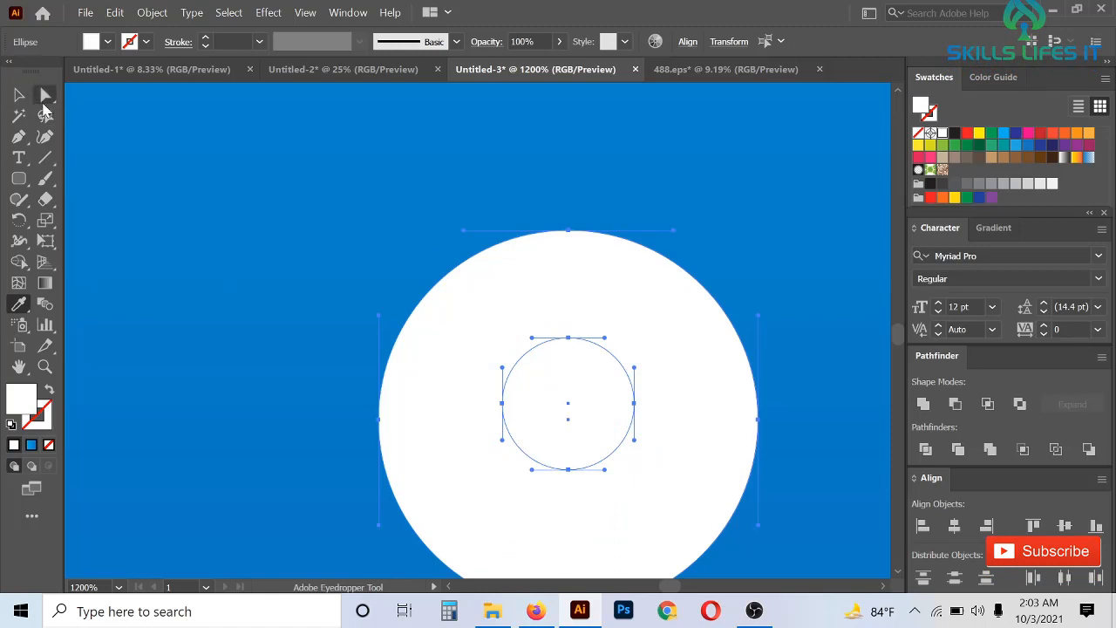
- Fill the location pin shape with the background's blue gradient and deselect it
{"action": "left_click", "coordinate": [45, 95]}
{"action": "left_click", "coordinate": [641, 374]}
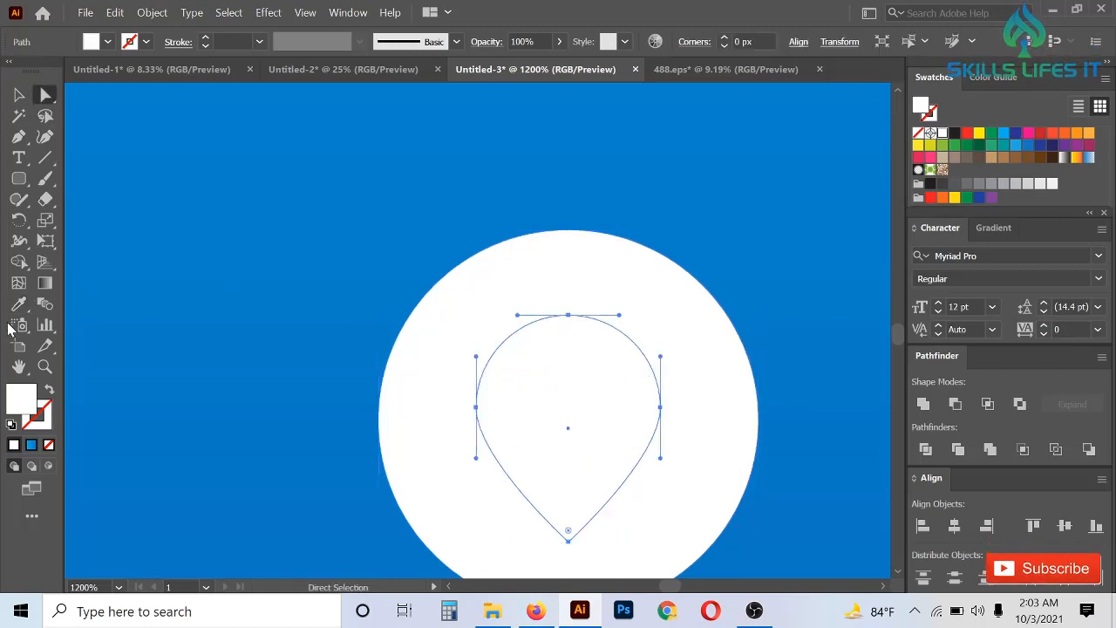
{"action": "left_click", "coordinate": [18, 304]}
{"action": "left_click", "coordinate": [365, 248]}
{"action": "left_click", "coordinate": [43, 97]}
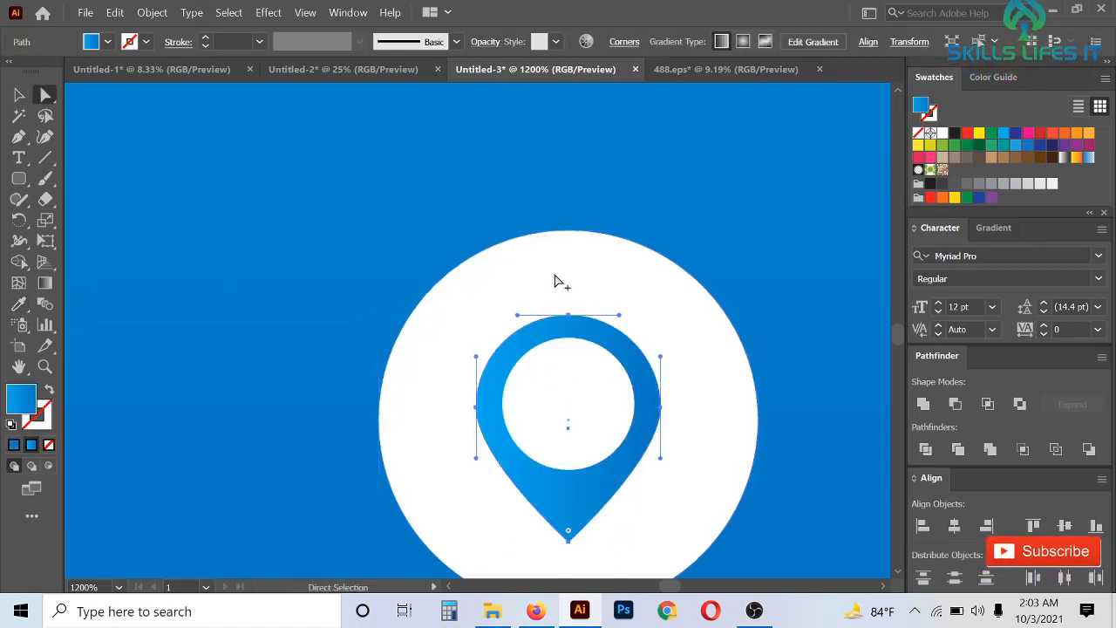
{"action": "scroll", "coordinate": [556, 278], "scroll_direction": "down", "scroll_amount": 6}
{"action": "left_click", "coordinate": [712, 450]}
- Place a copy of the "We Are Tour And Travel Agency" text on the blue area between the framed photo and the contact icons
{"action": "scroll", "coordinate": [713, 450], "scroll_direction": "down", "scroll_amount": 1}
{"action": "scroll", "coordinate": [712, 450], "scroll_direction": "up", "scroll_amount": 2}
{"action": "scroll", "coordinate": [713, 450], "scroll_direction": "down", "scroll_amount": 1}
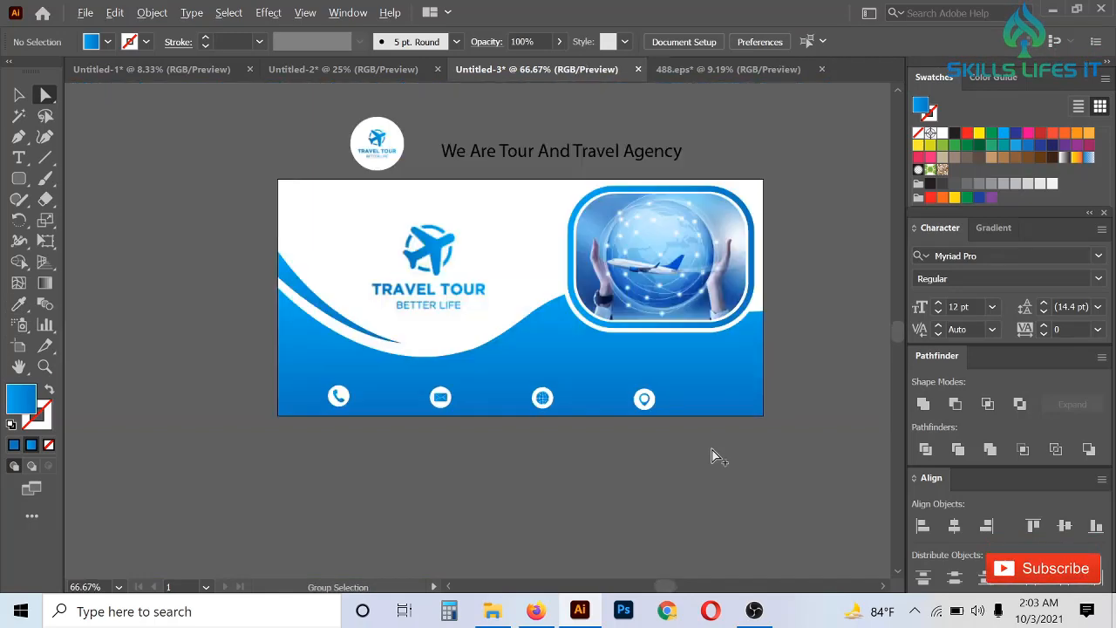
{"action": "scroll", "coordinate": [710, 445], "scroll_direction": "up", "scroll_amount": 1}
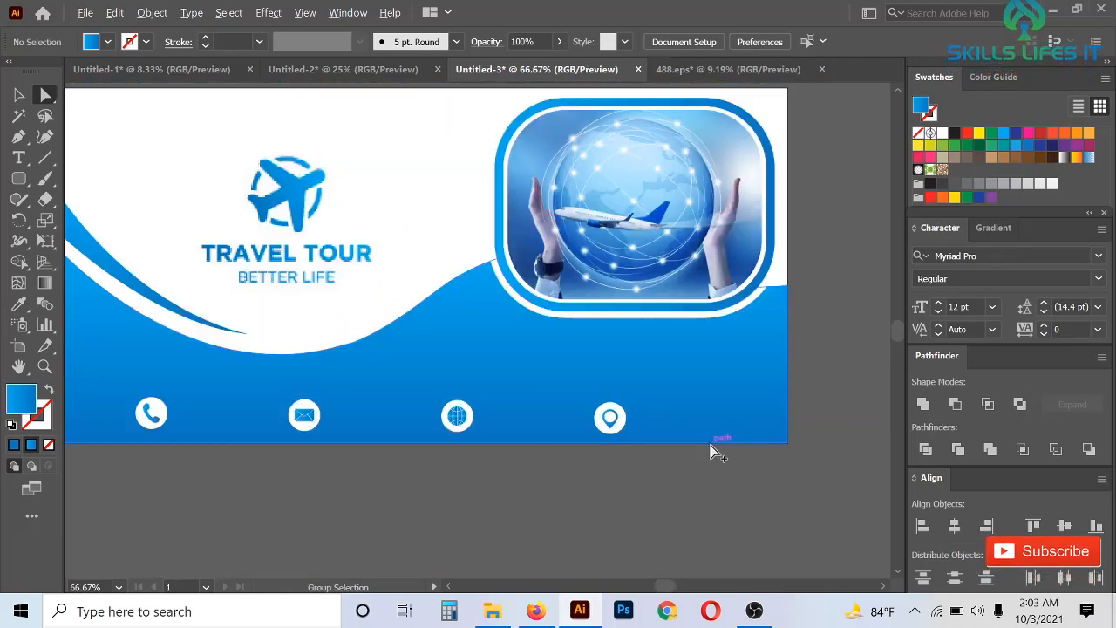
{"action": "scroll", "coordinate": [710, 446], "scroll_direction": "down", "scroll_amount": 1}
{"action": "scroll", "coordinate": [600, 184], "scroll_direction": "up", "scroll_amount": 1}
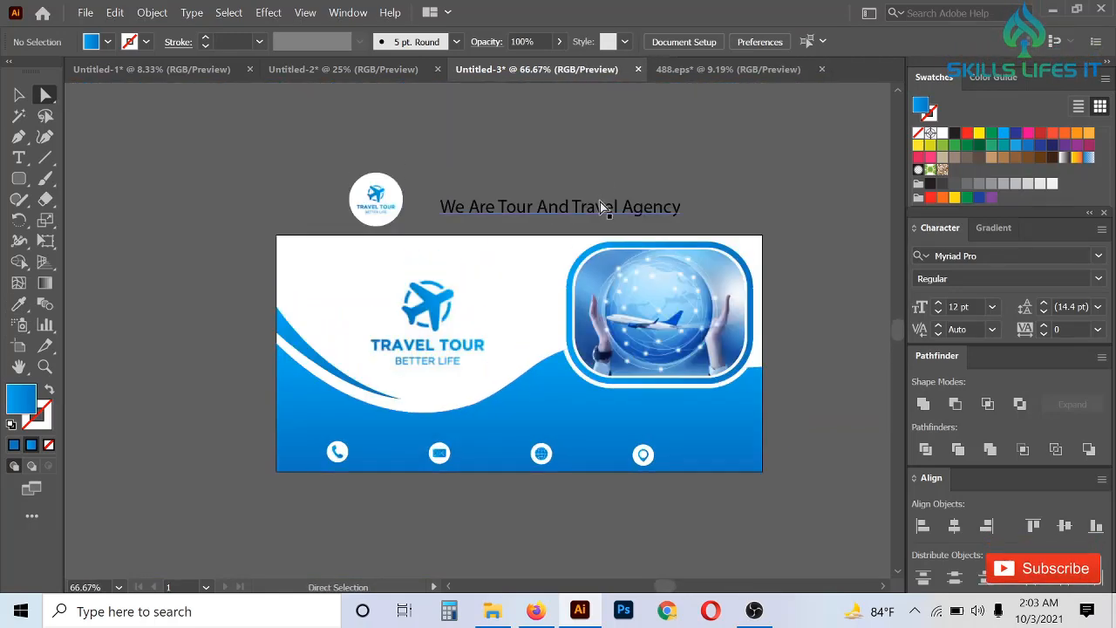
{"action": "key", "text": "v"}
{"action": "left_click_drag", "start_coordinate": [624, 204], "coordinate": [658, 410]}
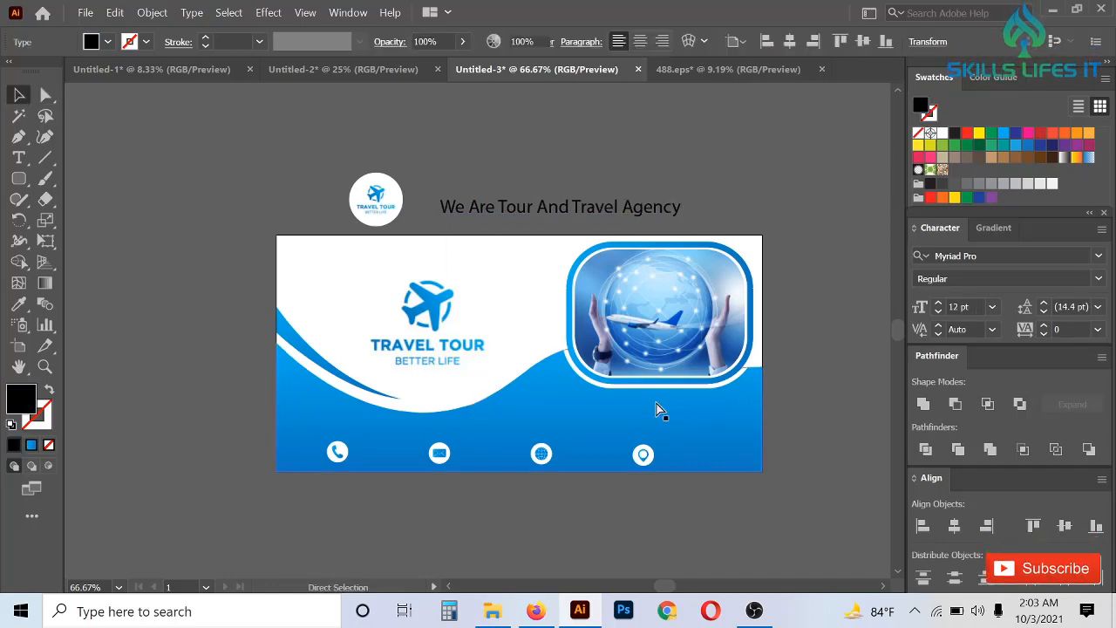
{"action": "scroll", "coordinate": [667, 429], "scroll_direction": "up", "scroll_amount": 2}
{"action": "left_click_drag", "start_coordinate": [672, 424], "coordinate": [730, 418]}
{"action": "scroll", "coordinate": [566, 395], "scroll_direction": "down", "scroll_amount": 1}
{"action": "left_click_drag", "start_coordinate": [649, 399], "coordinate": [656, 400]}
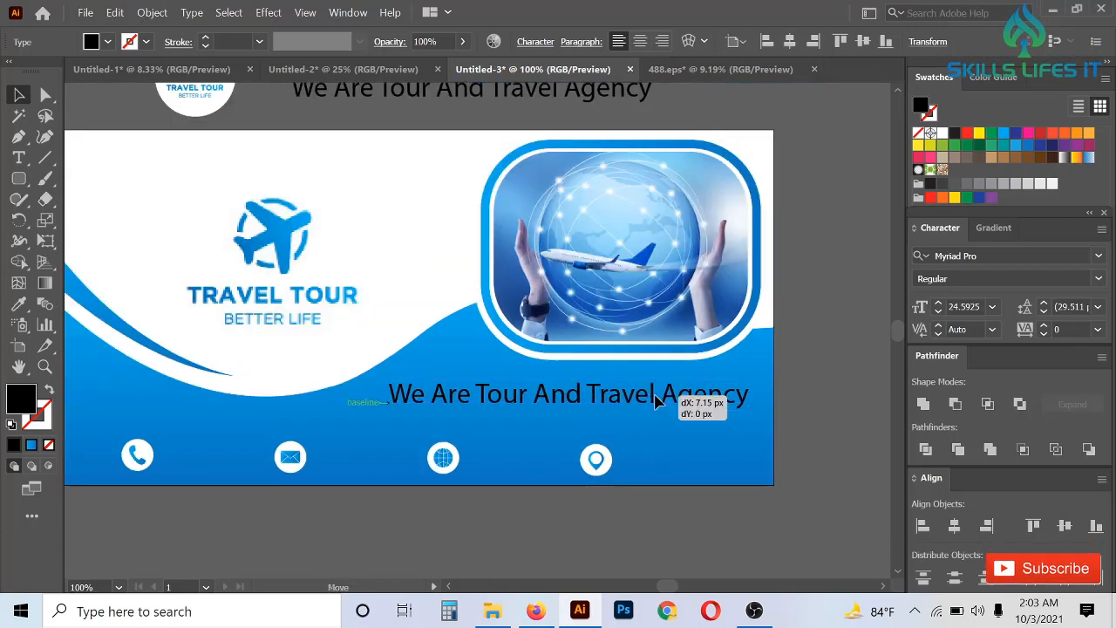
- Set the copied tagline's font to HandelGothic, scale it to about 21.4 pt and place it just beneath the framed photo
{"action": "scroll", "coordinate": [656, 399], "scroll_direction": "up", "scroll_amount": 1}
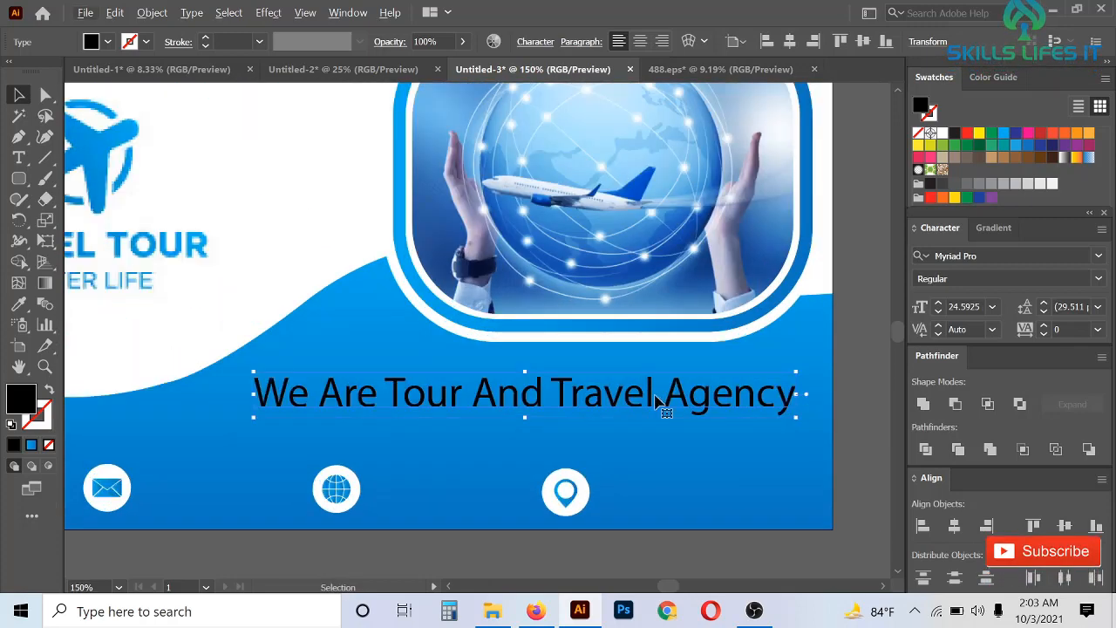
{"action": "left_click", "coordinate": [1100, 255]}
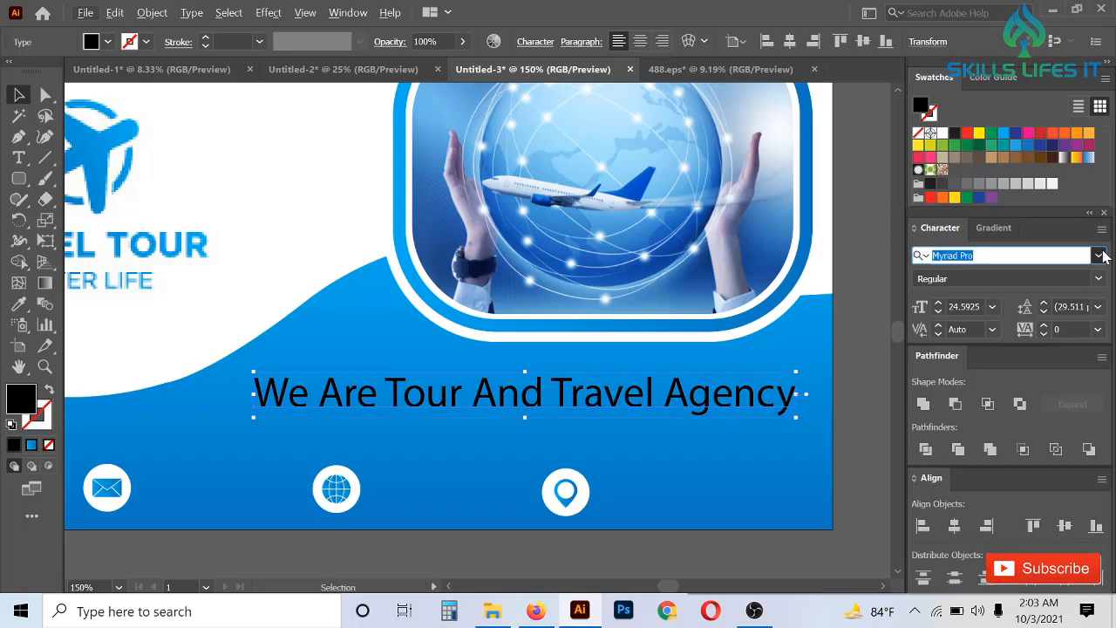
{"action": "left_click", "coordinate": [970, 377]}
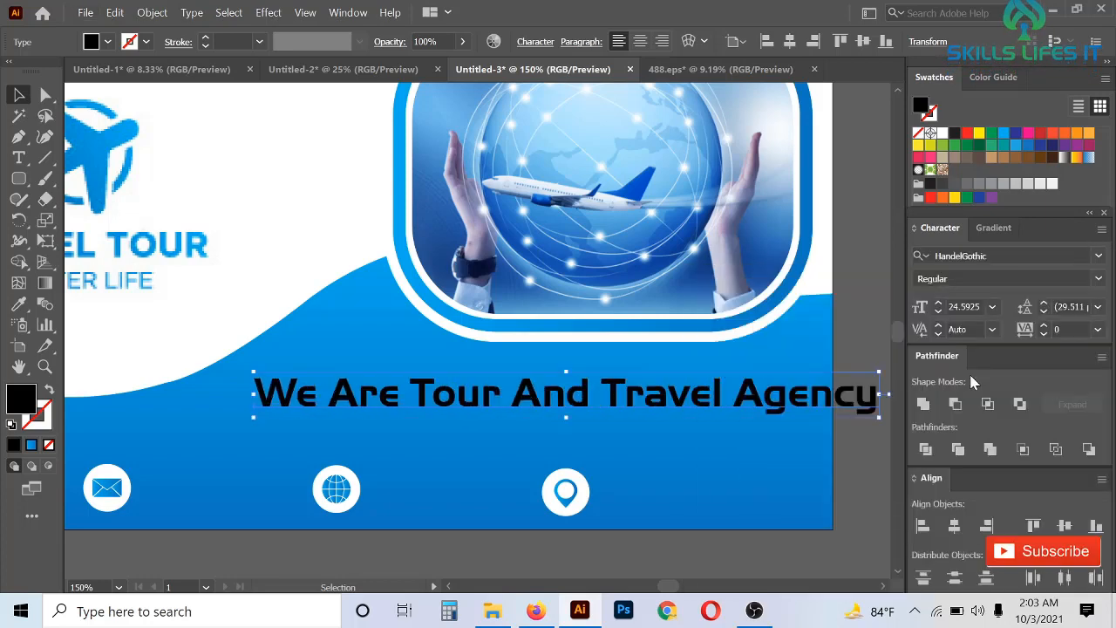
{"action": "left_click_drag", "start_coordinate": [865, 410], "coordinate": [754, 388]}
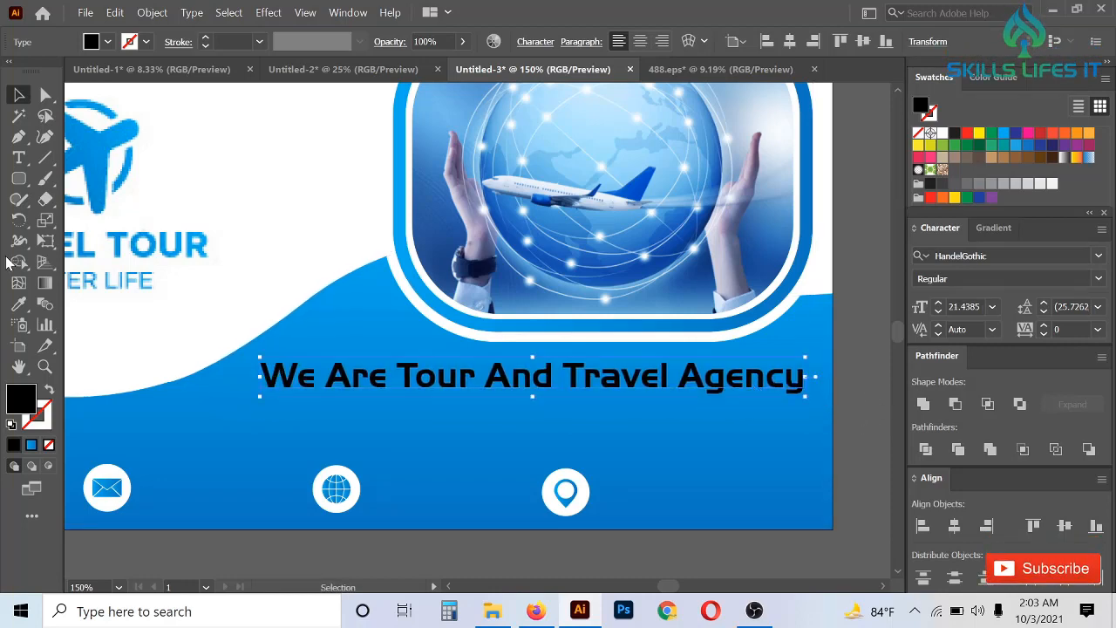
- Break the copied tagline into two lines after "And", with "Travel Agency" indented so it starts beneath the word "And"
{"action": "left_click", "coordinate": [26, 155]}
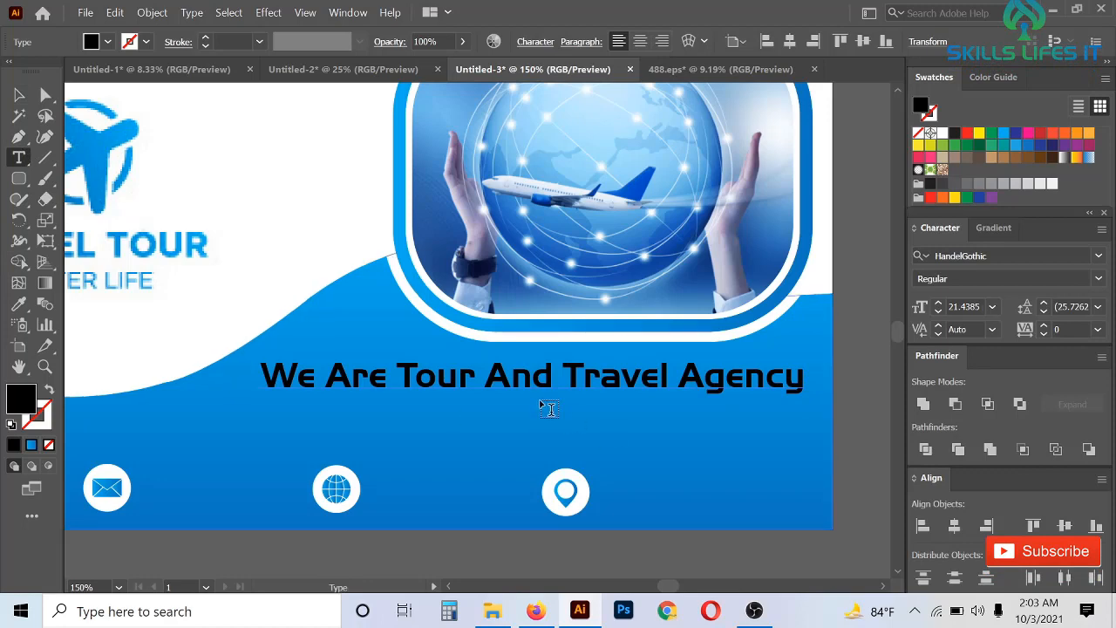
{"action": "left_click", "coordinate": [555, 370]}
{"action": "key", "text": "Return"}
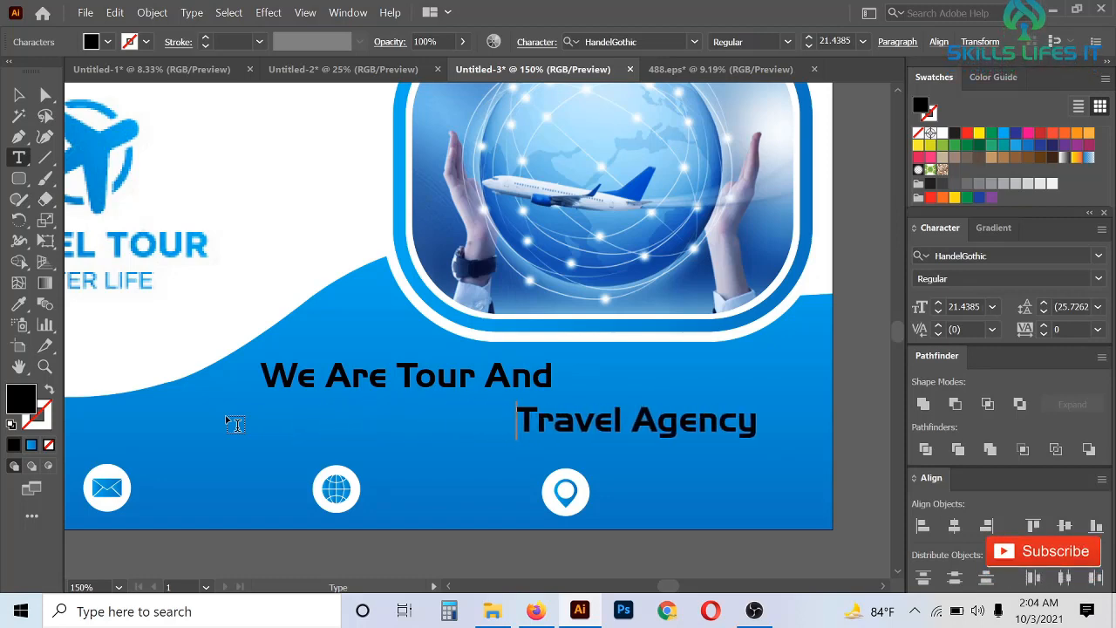
{"action": "key", "text": "BackSpace"}
{"action": "key", "text": "BackSpace"}
{"action": "key", "text": "BackSpace"}
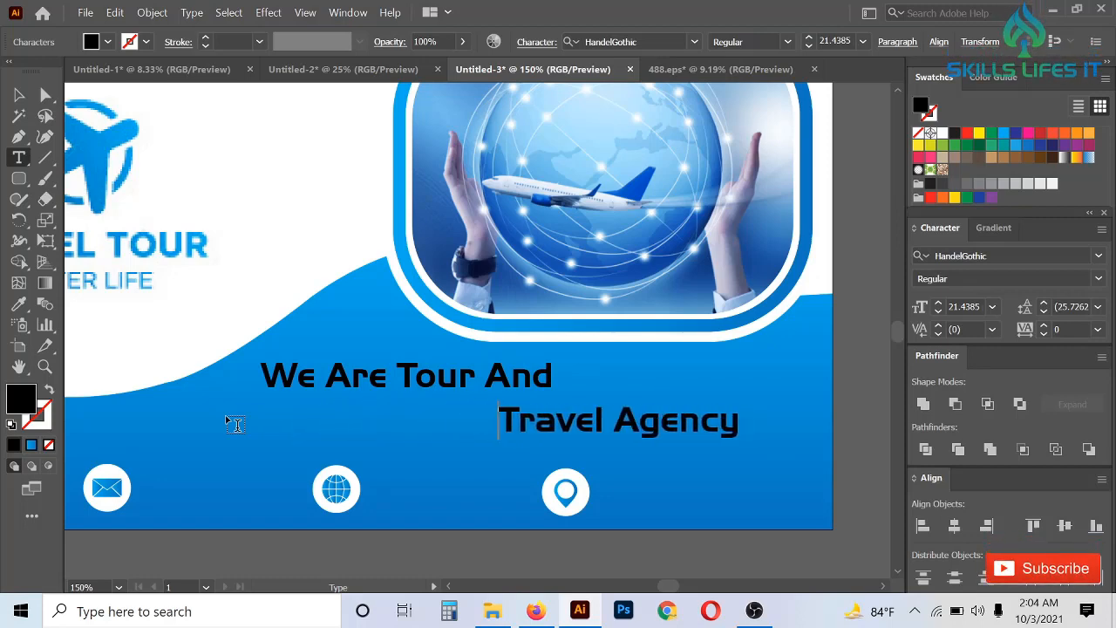
{"action": "key", "text": "BackSpace"}
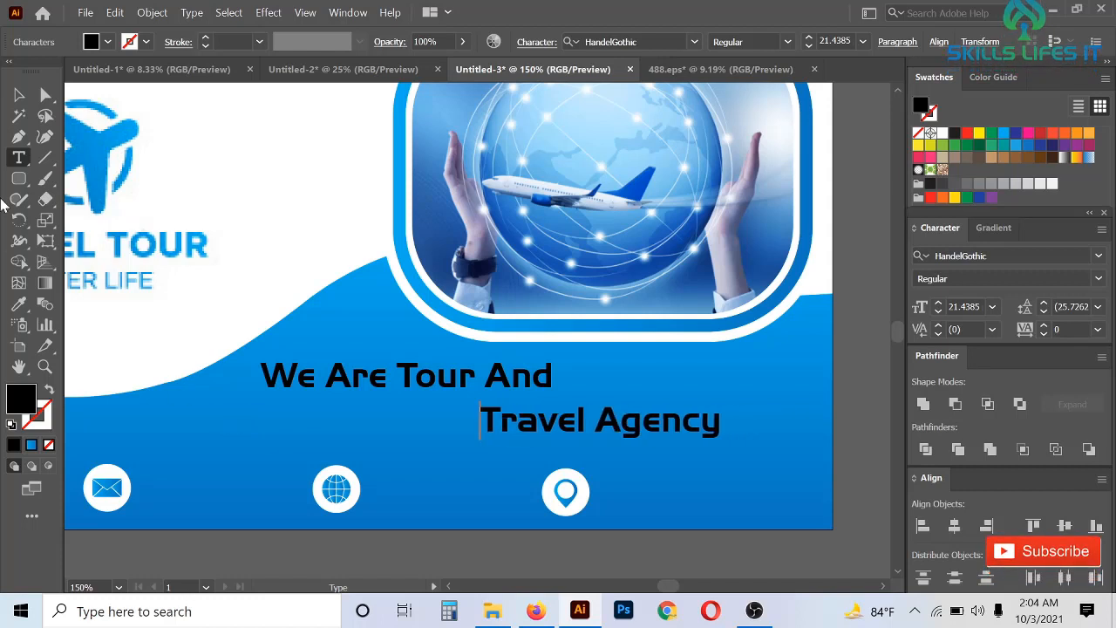
- Scale the two-line tagline to about 22.4 pt and position it between the framed photo and the contact icons
{"action": "left_click", "coordinate": [17, 99]}
{"action": "left_click_drag", "start_coordinate": [704, 425], "coordinate": [757, 399]}
{"action": "scroll", "coordinate": [561, 379], "scroll_direction": "up", "scroll_amount": 1}
{"action": "scroll", "coordinate": [563, 381], "scroll_direction": "up", "scroll_amount": 2}
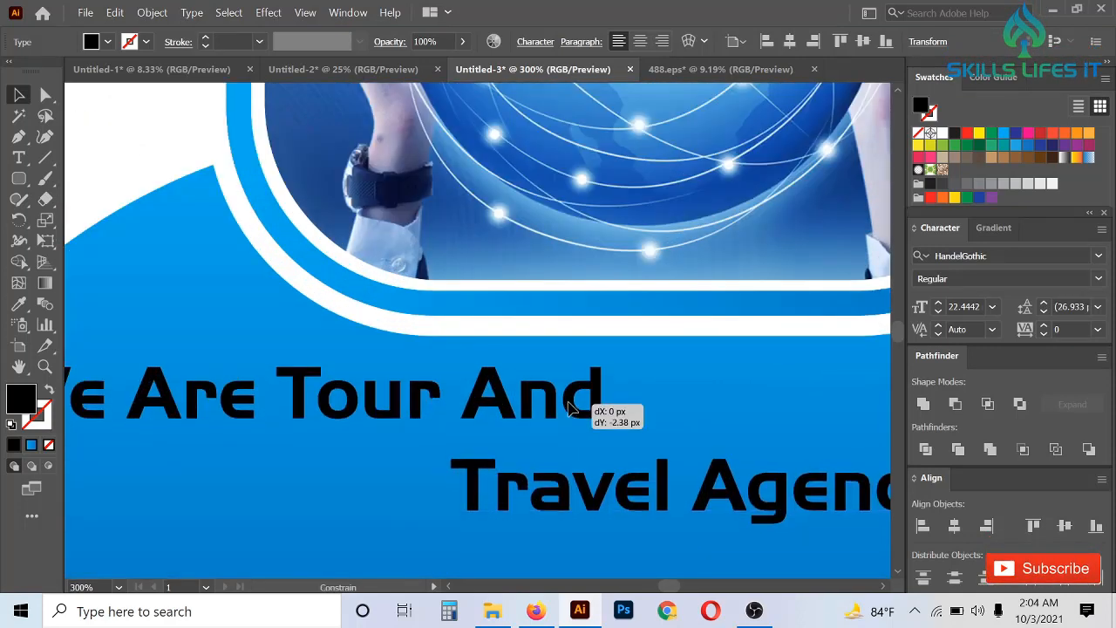
{"action": "scroll", "coordinate": [576, 399], "scroll_direction": "down", "scroll_amount": 3}
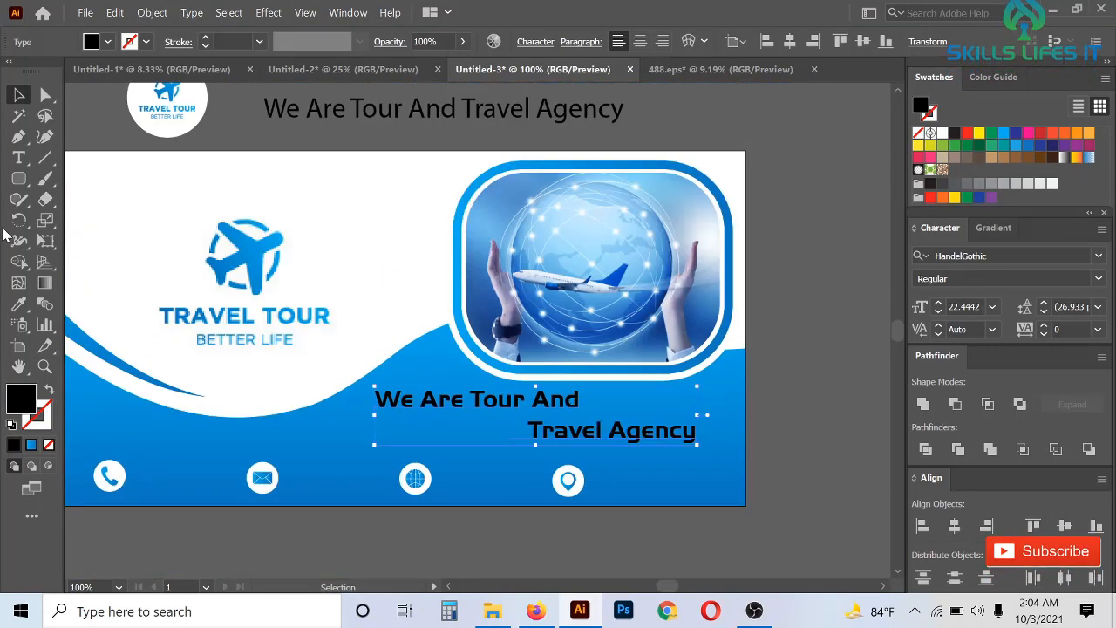
- Recolour the two-line tagline white by sampling the cover's white background, and deselect it
{"action": "left_click", "coordinate": [21, 303]}
{"action": "left_click", "coordinate": [376, 212]}
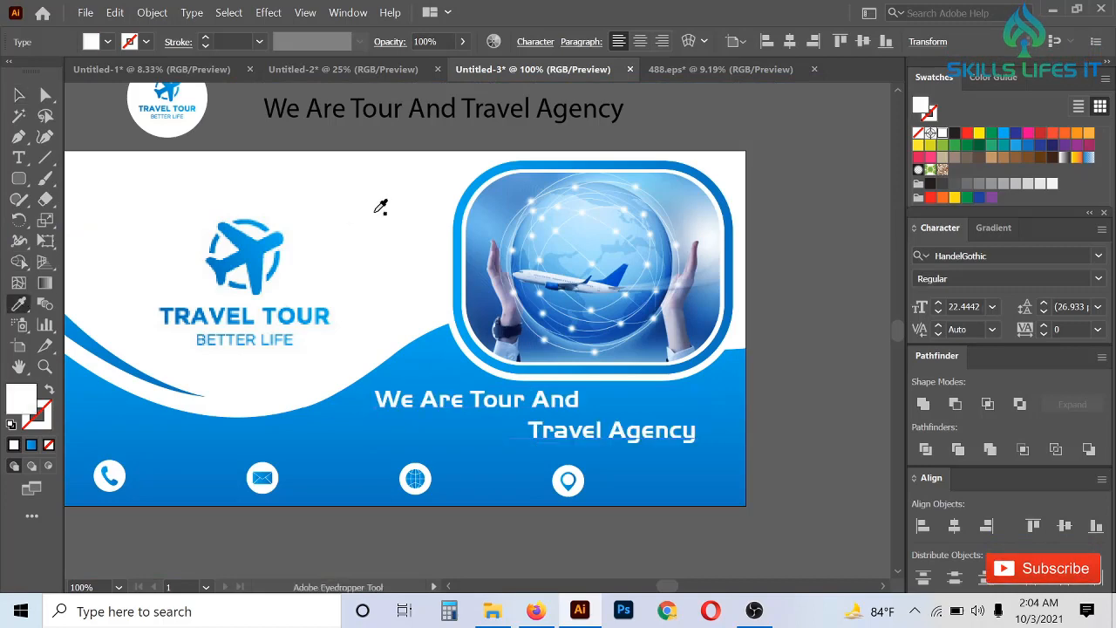
{"action": "left_click", "coordinate": [18, 94]}
{"action": "left_click", "coordinate": [867, 271]}
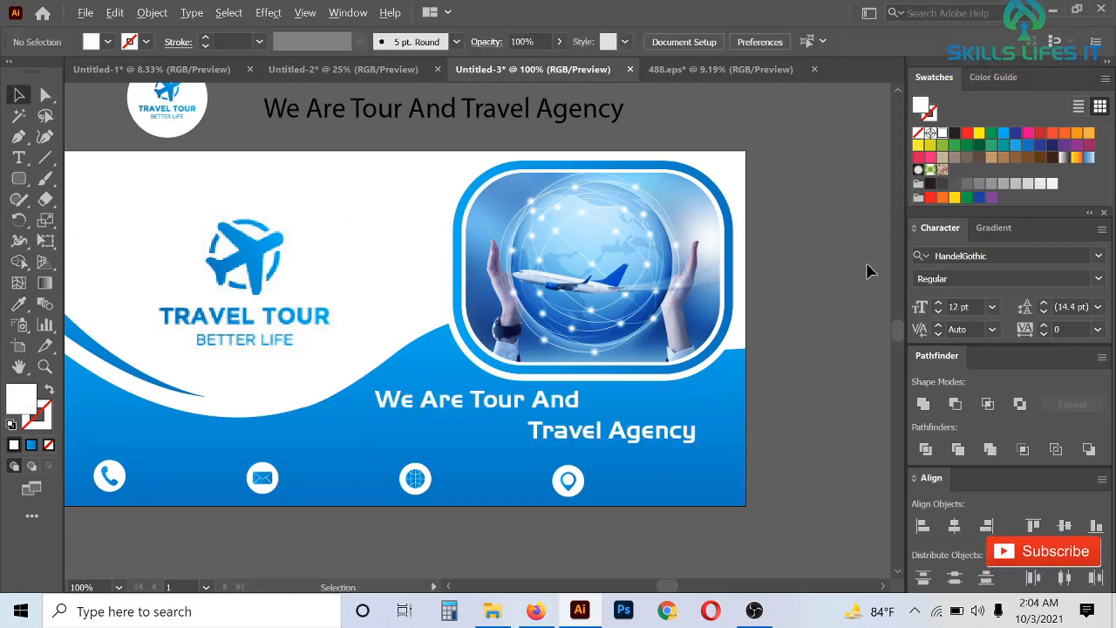
{"action": "scroll", "coordinate": [868, 271], "scroll_direction": "down", "scroll_amount": 1}
{"action": "scroll", "coordinate": [868, 271], "scroll_direction": "up", "scroll_amount": 1}
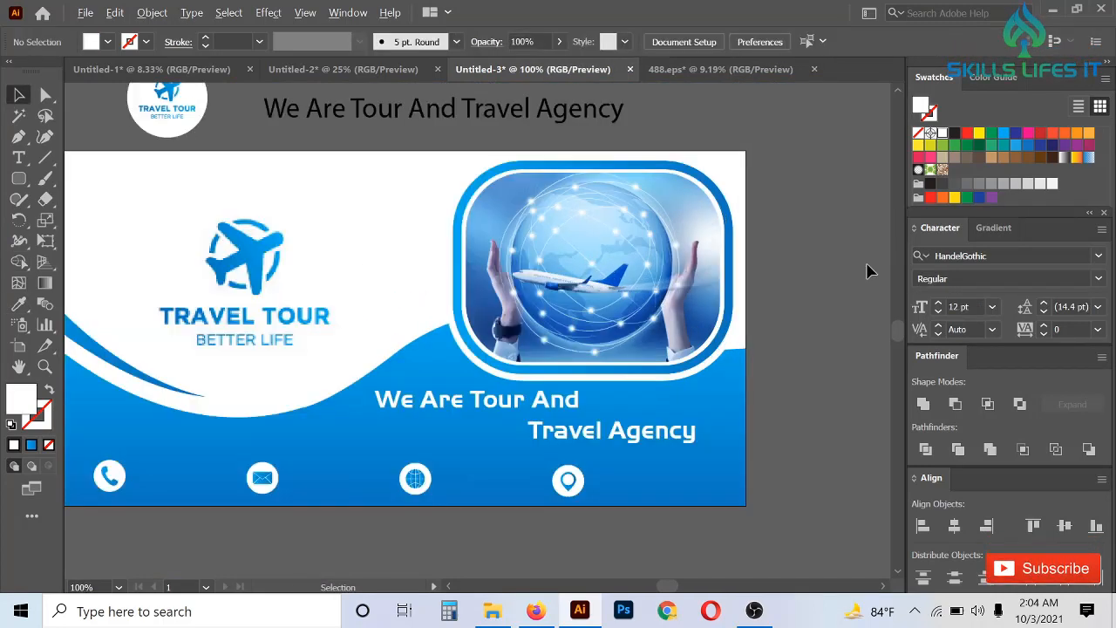
{"action": "scroll", "coordinate": [867, 271], "scroll_direction": "down", "scroll_amount": 1}
{"action": "scroll", "coordinate": [517, 246], "scroll_direction": "up", "scroll_amount": 1}
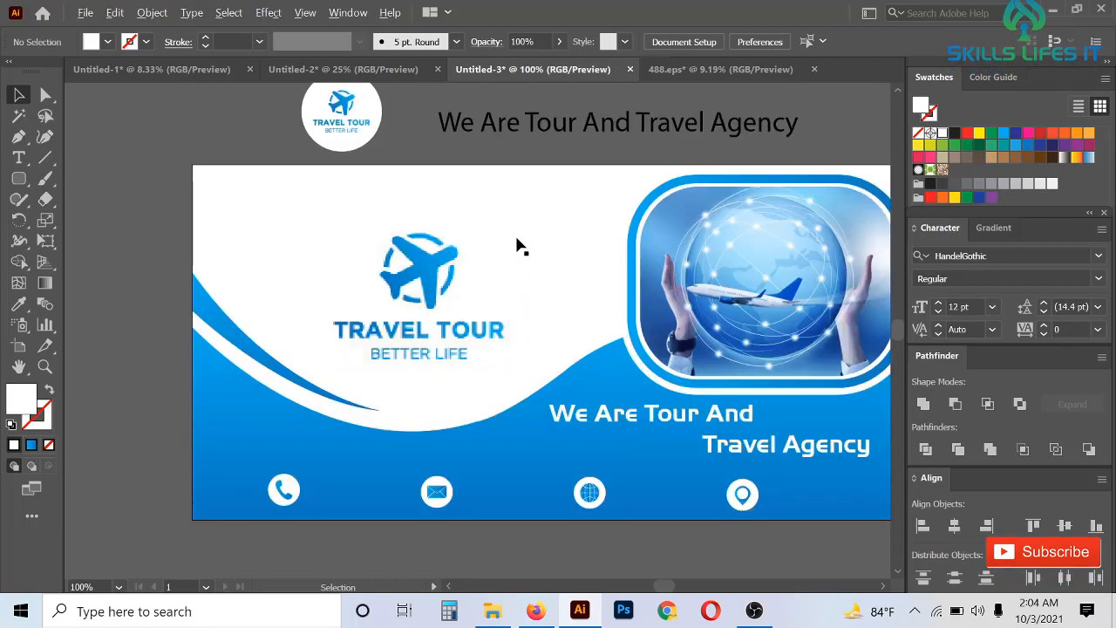
{"action": "left_click", "coordinate": [80, 14]}
{"action": "left_click", "coordinate": [79, 15]}
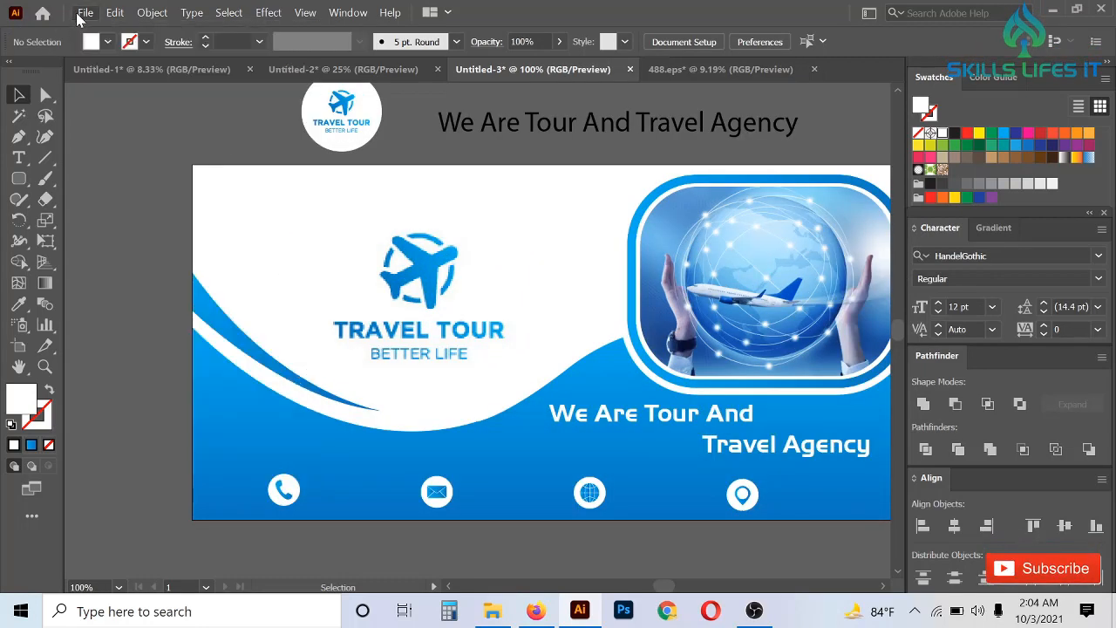
{"action": "scroll", "coordinate": [517, 247], "scroll_direction": "down", "scroll_amount": 1}
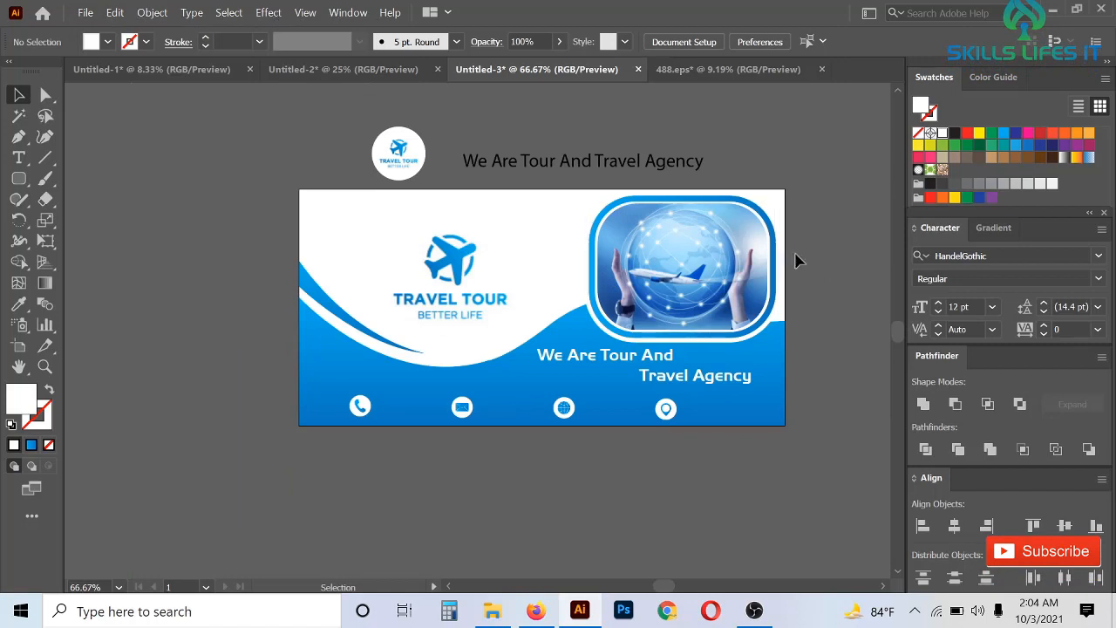
{"action": "scroll", "coordinate": [797, 256], "scroll_direction": "up", "scroll_amount": 1}
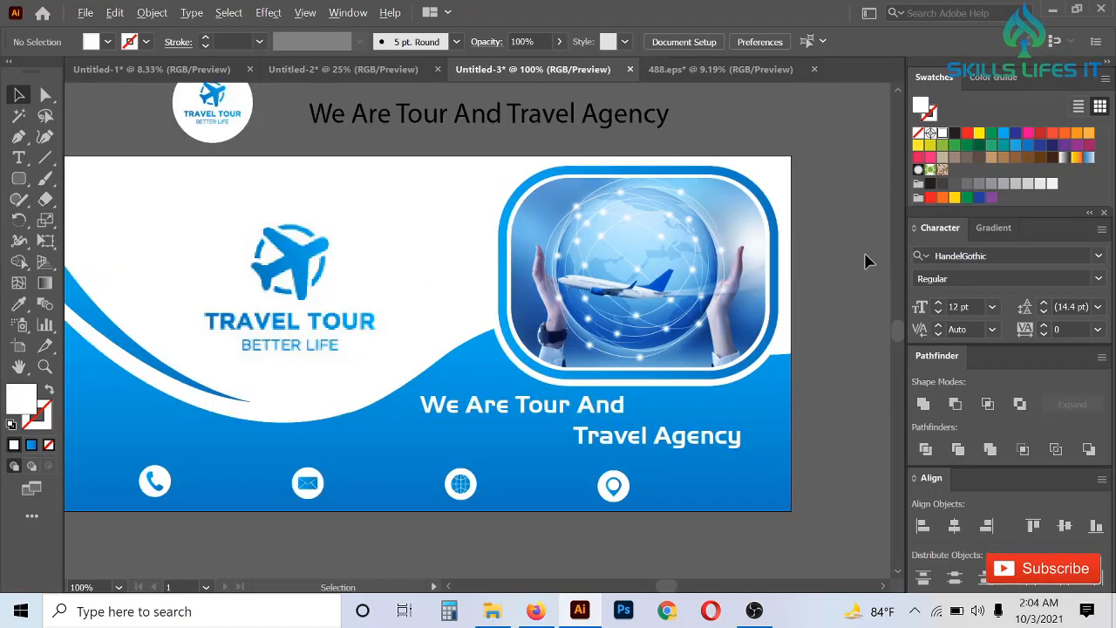